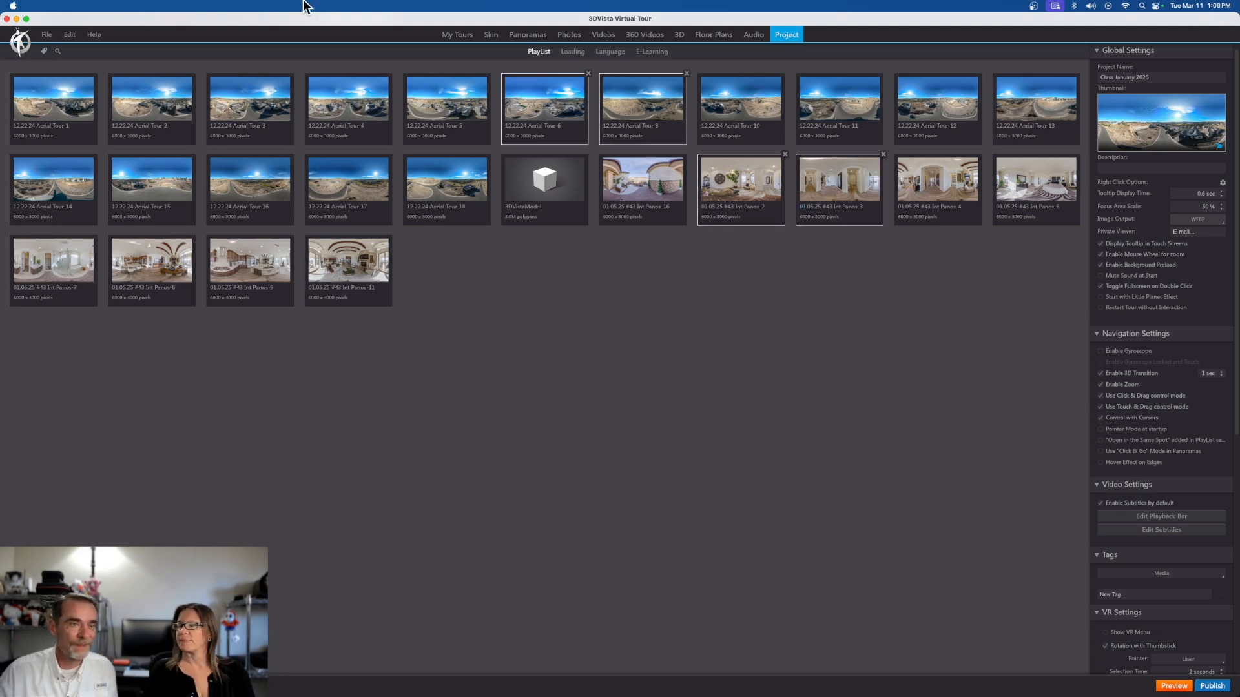
Switch to Chrome and open the 3DVista website at 3dvista.com/en/.
click(16, 19)
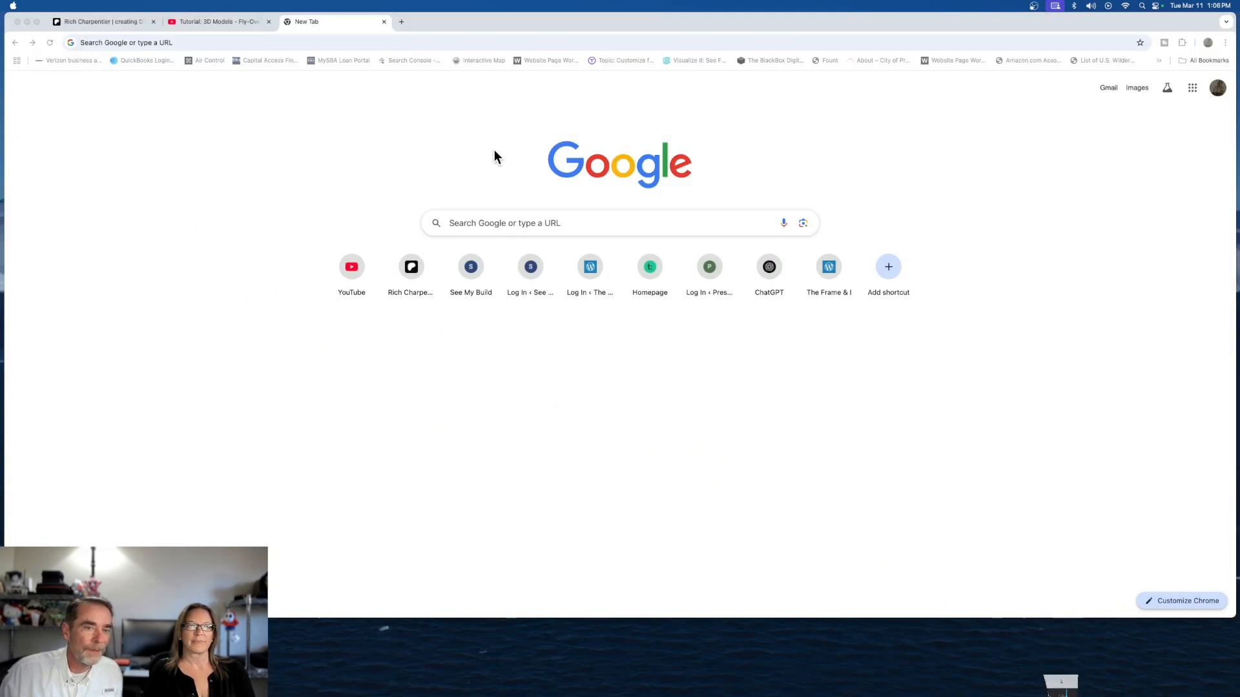
click(370, 40)
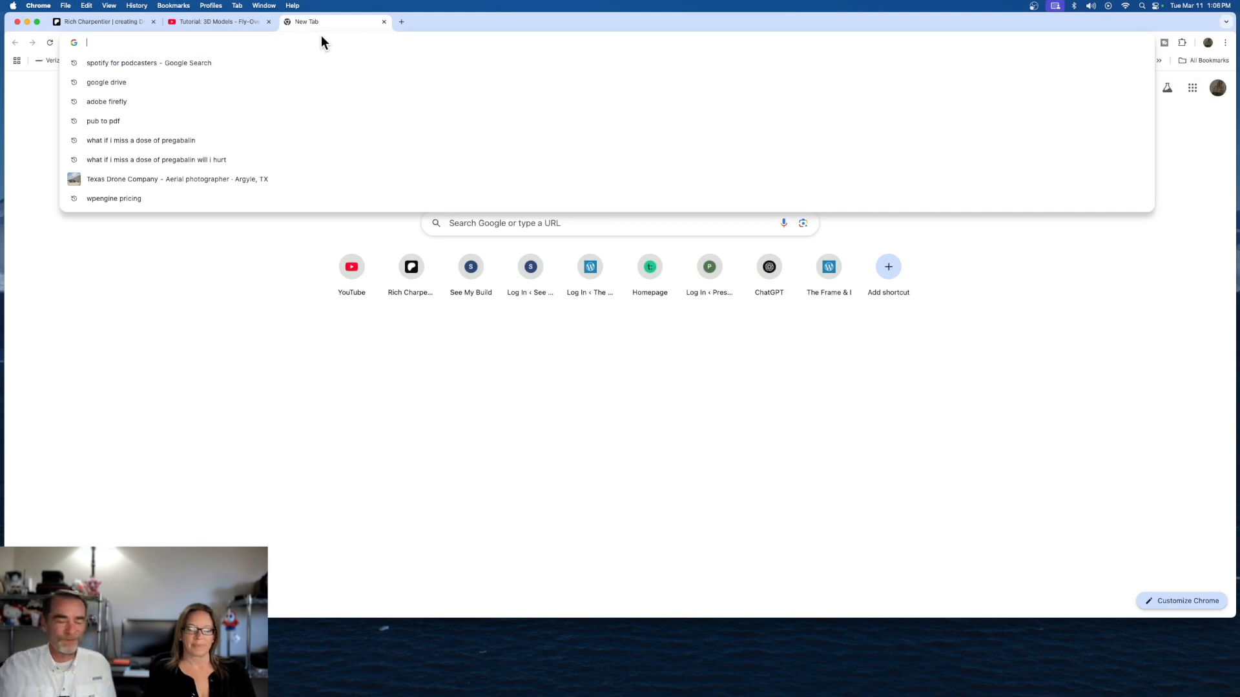
text(3dvista.com/en/)
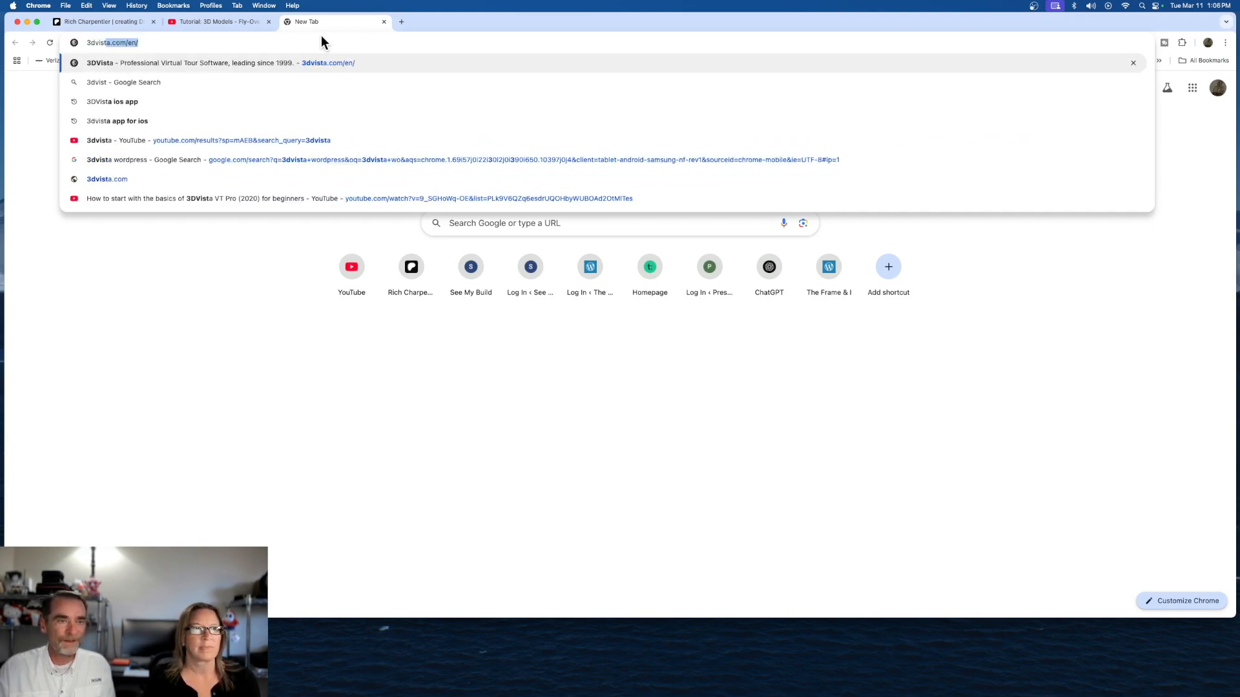
key(Return)
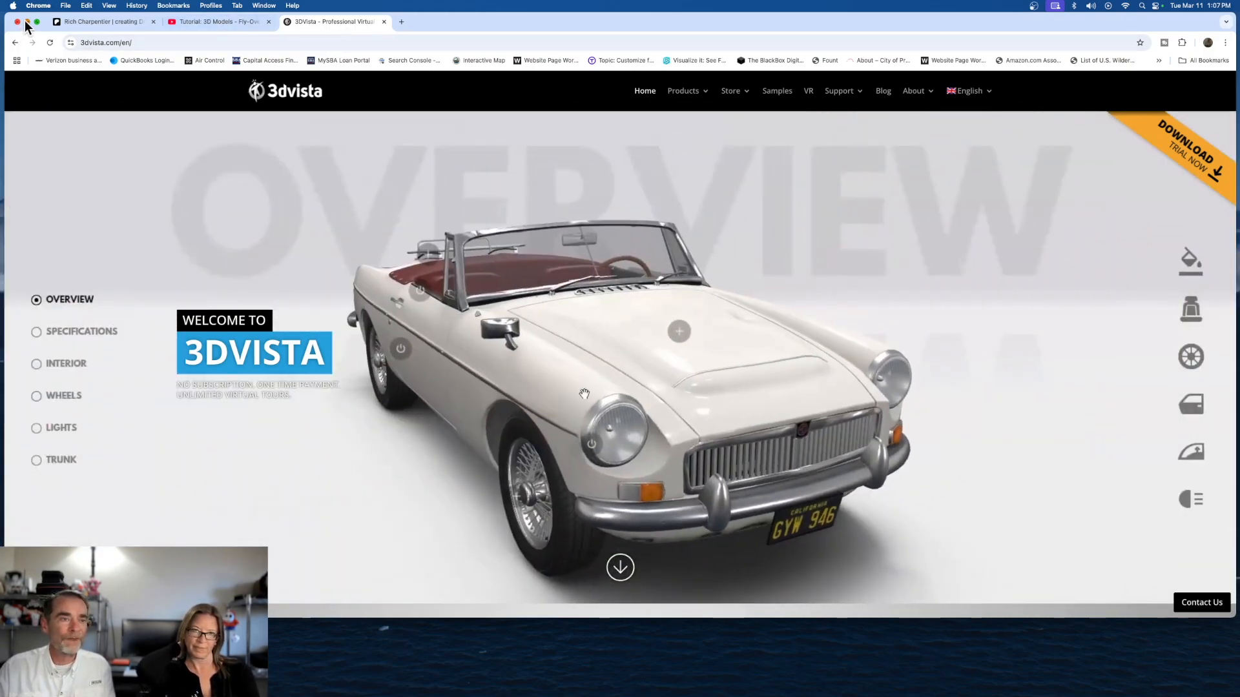
Switch from Chrome back to 3DVista Virtual Tour and the playlist of the Class January 2025 project.
click(27, 21)
mouse_move(845, 695)
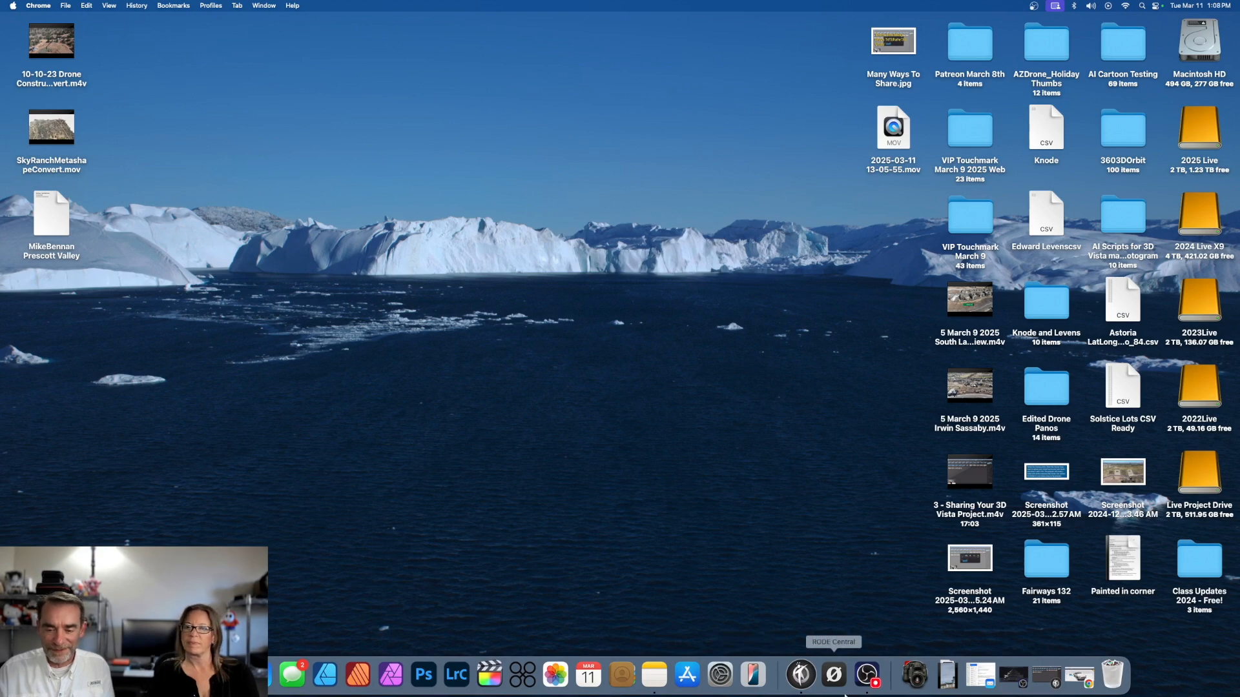
click(802, 685)
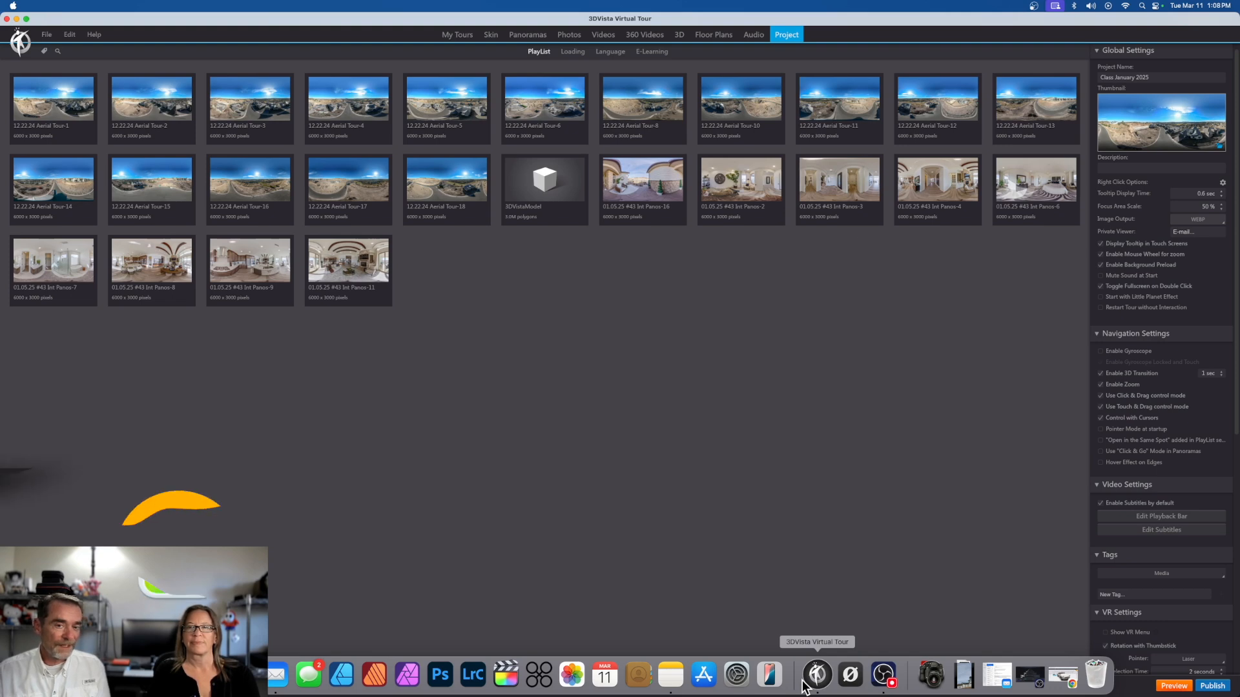
click(548, 200)
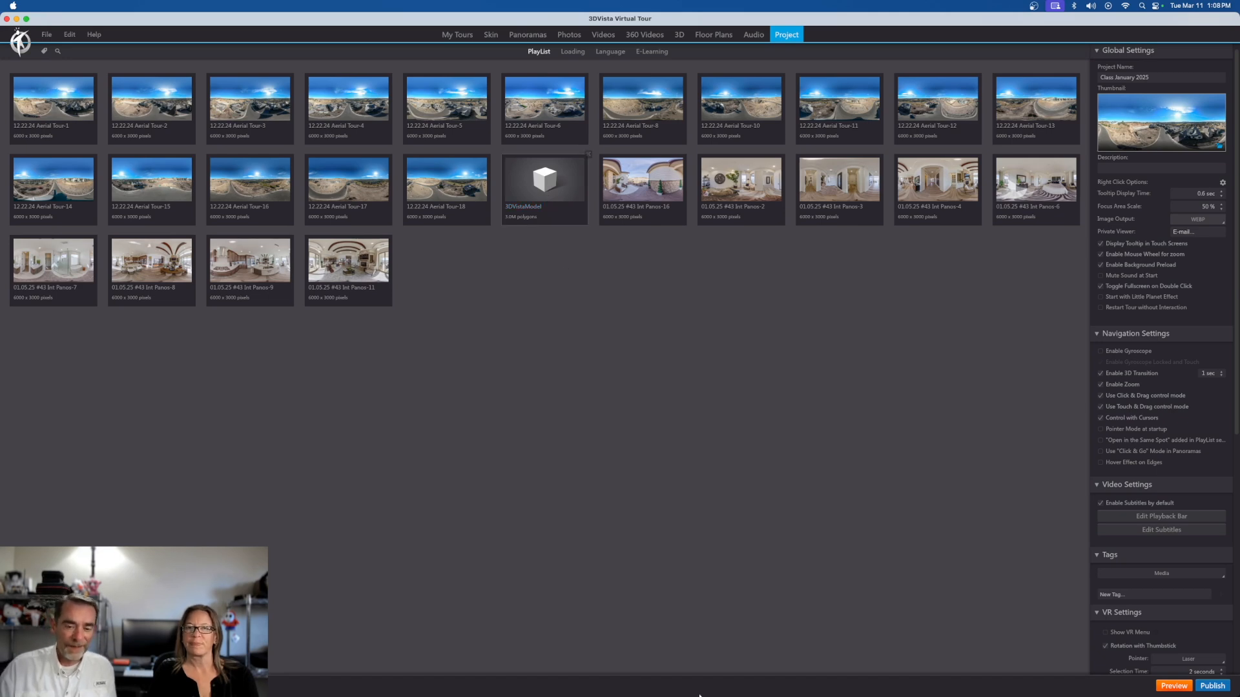
Launch MetashapePro, open the recent project Solstice March 9 2025.psx and inspect its 3D neighborhood model from an oblique angle.
mouse_move(736, 693)
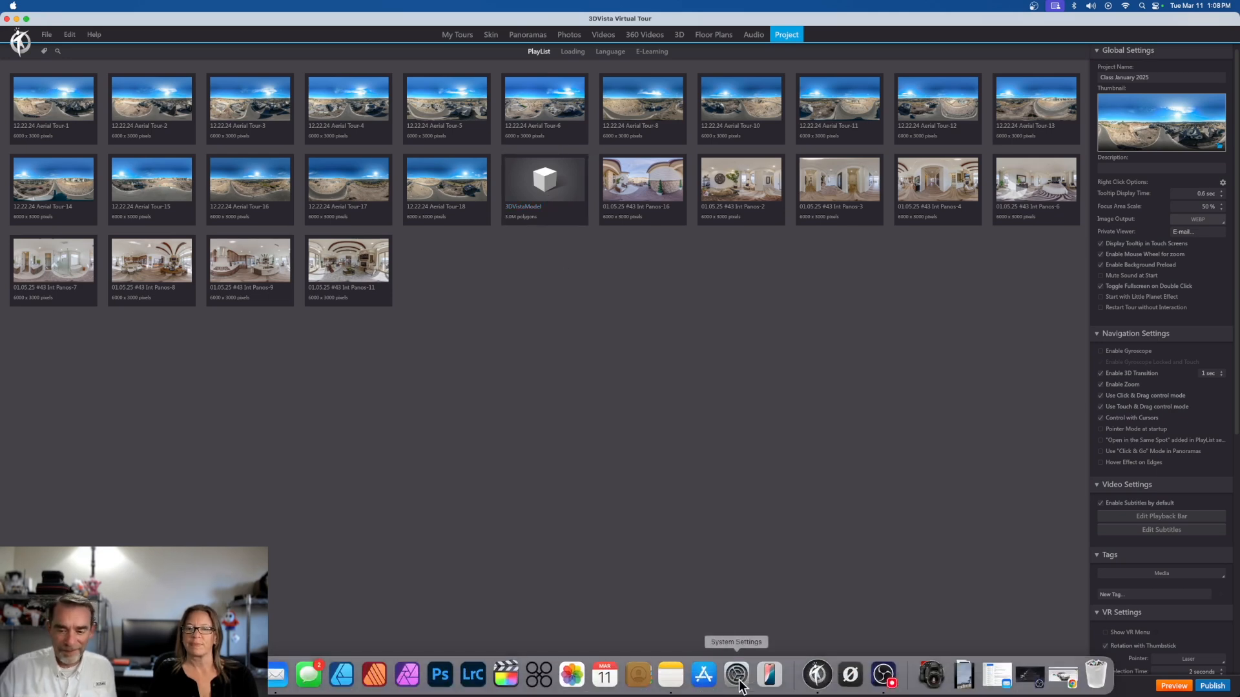
click(932, 689)
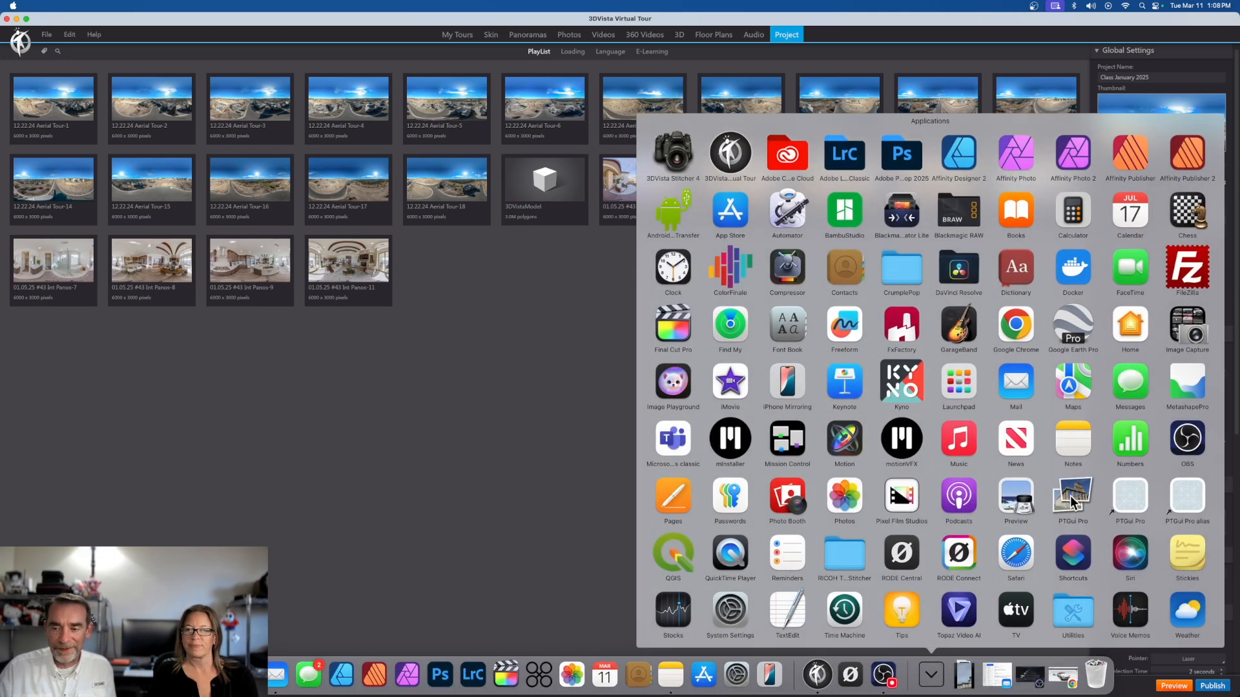
click(1193, 381)
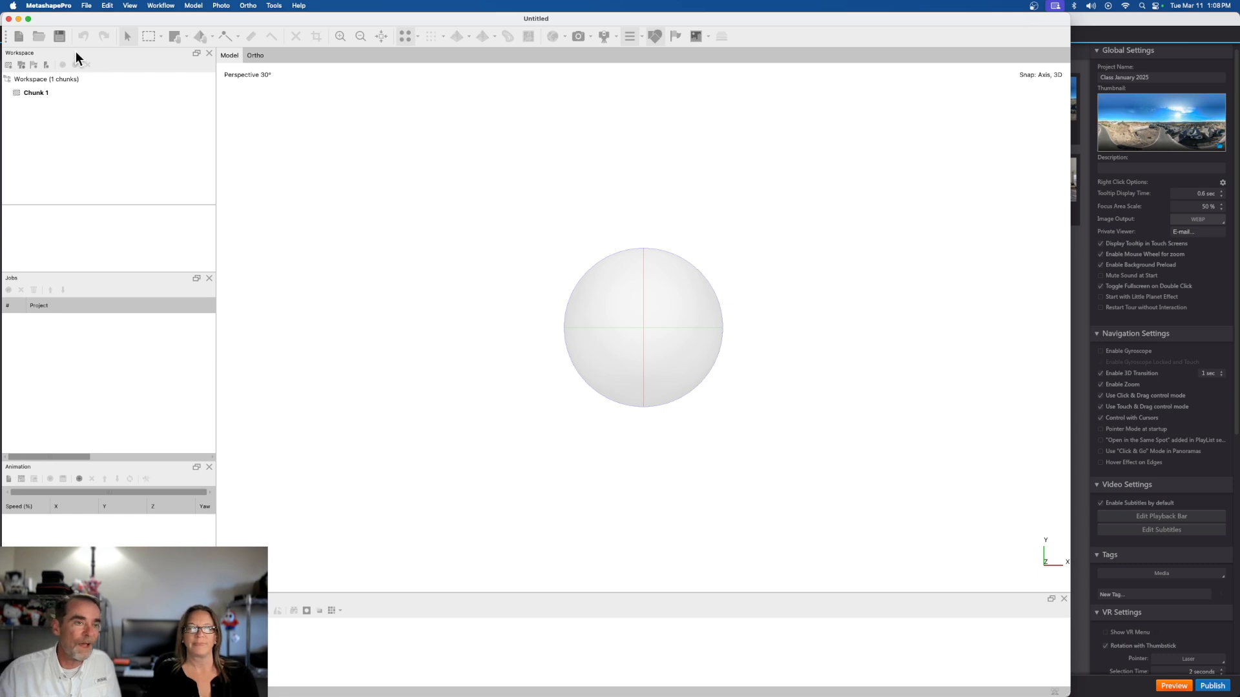
click(86, 8)
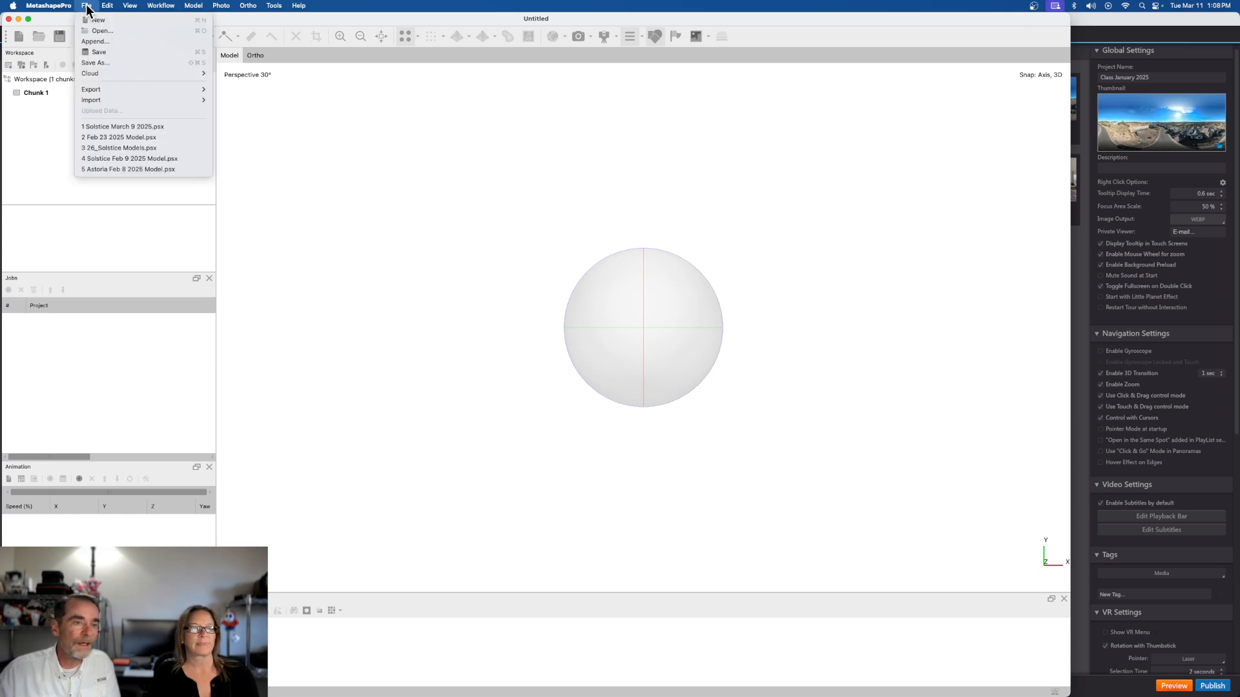
click(133, 122)
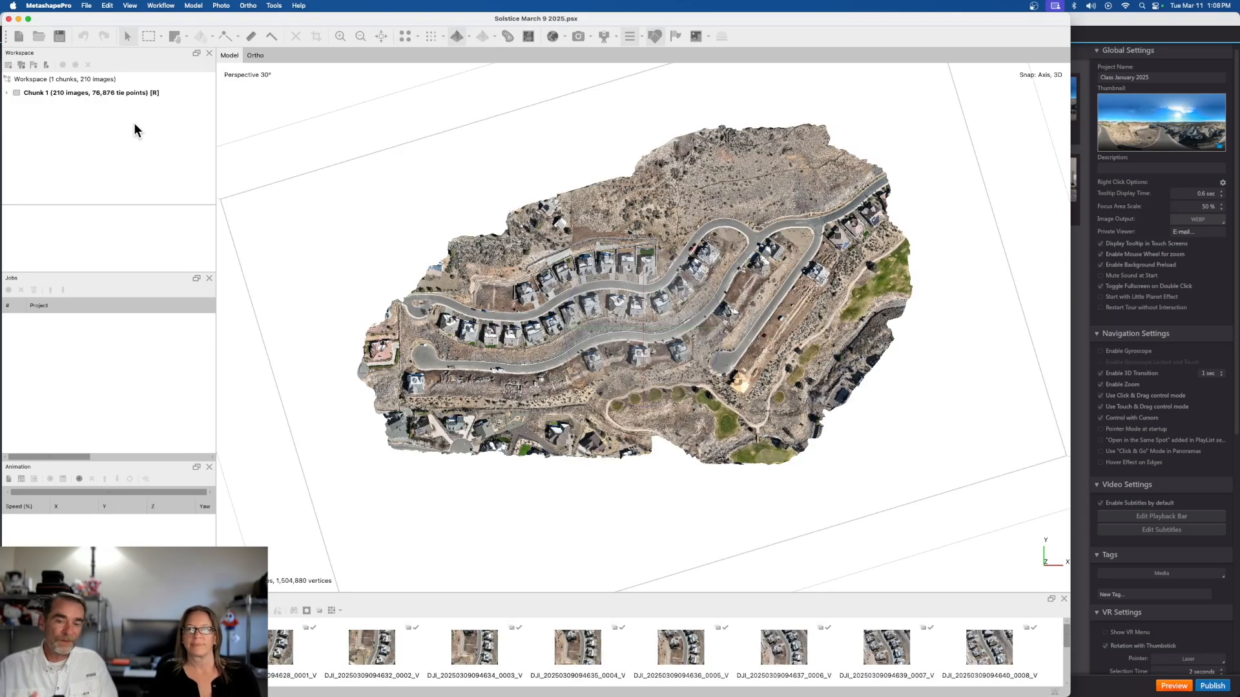
scroll(672, 366, up, 3)
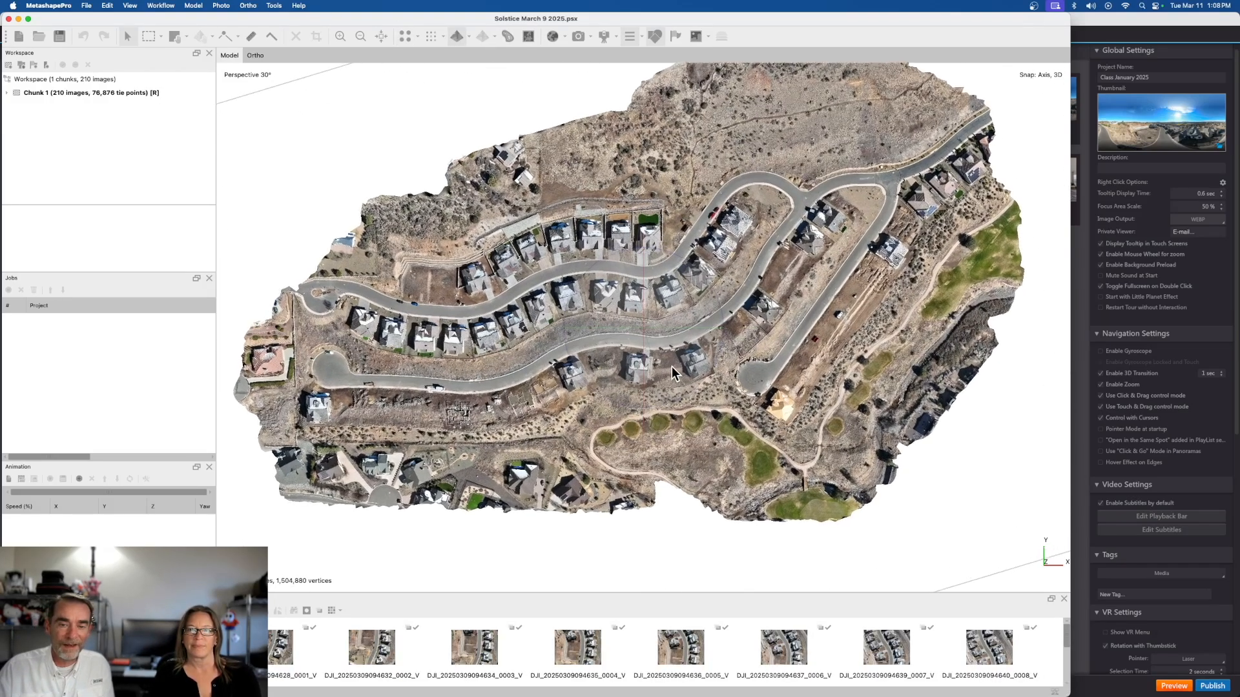
scroll(672, 366, up, 3)
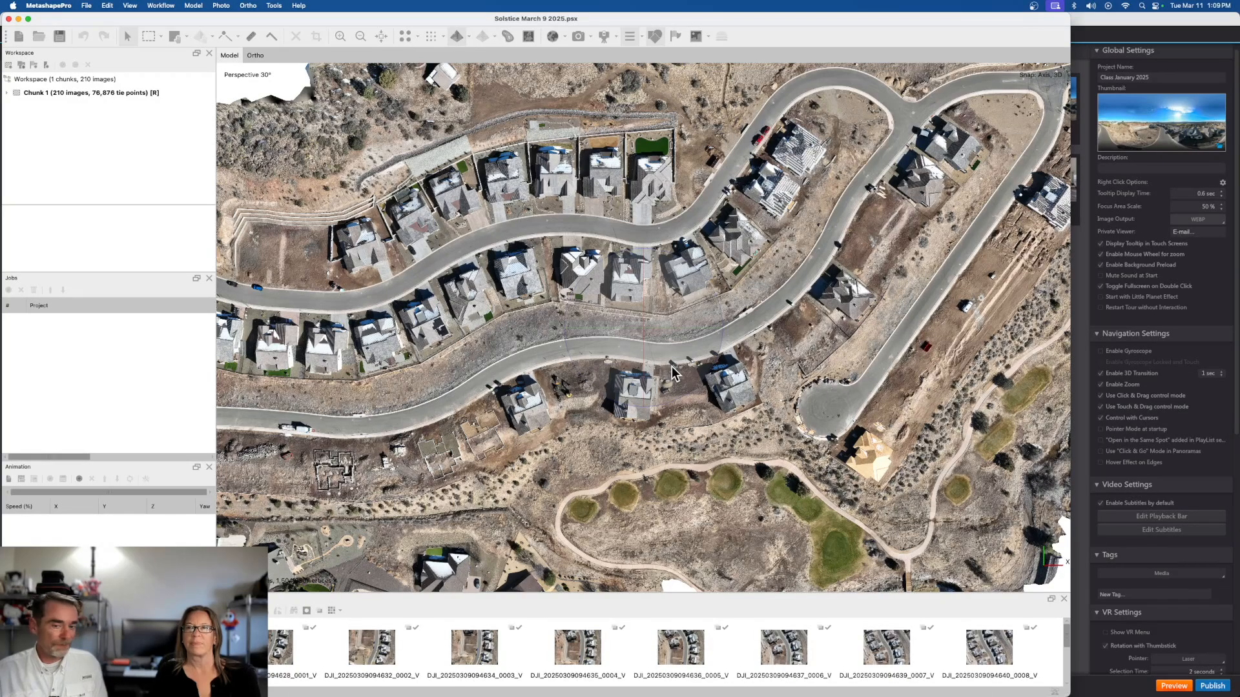
mouse_move(660, 352)
mouse_down()
mouse_move(640, 331)
mouse_move(617, 352)
mouse_move(703, 358)
mouse_move(718, 346)
mouse_move(708, 316)
mouse_move(664, 328)
mouse_up()
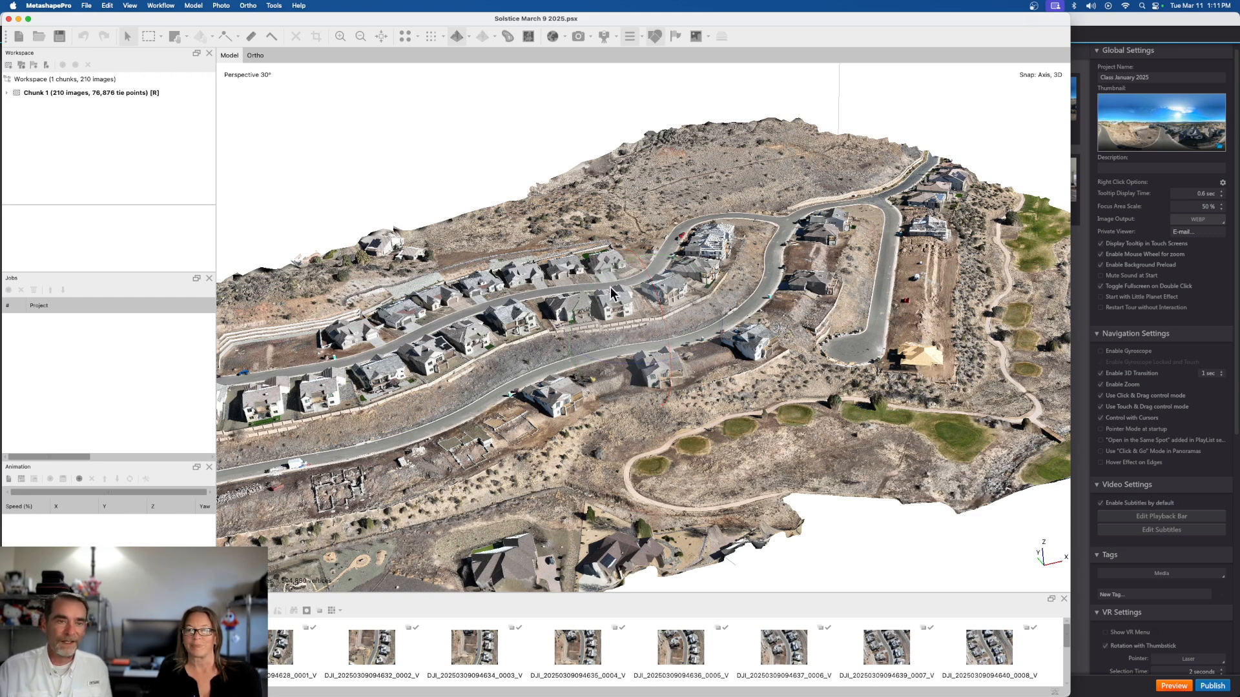
Examine the file formats available for exporting the Metashape model, leaving the export without saving a file.
click(84, 7)
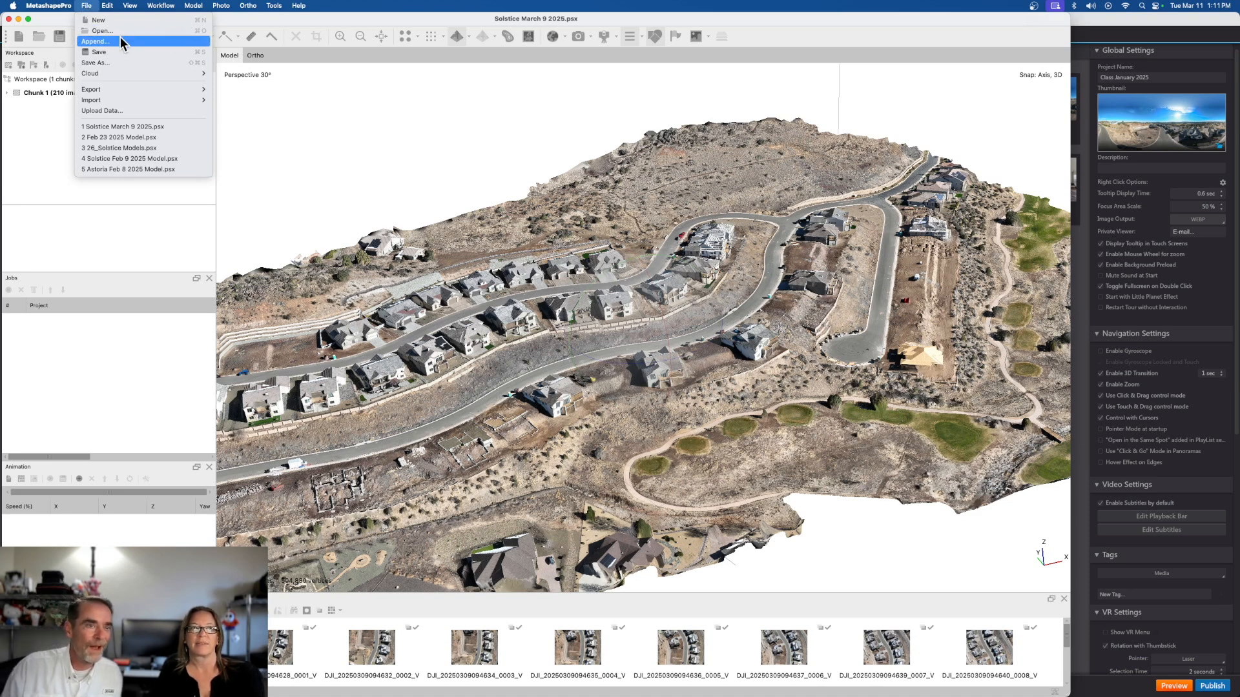
mouse_move(137, 94)
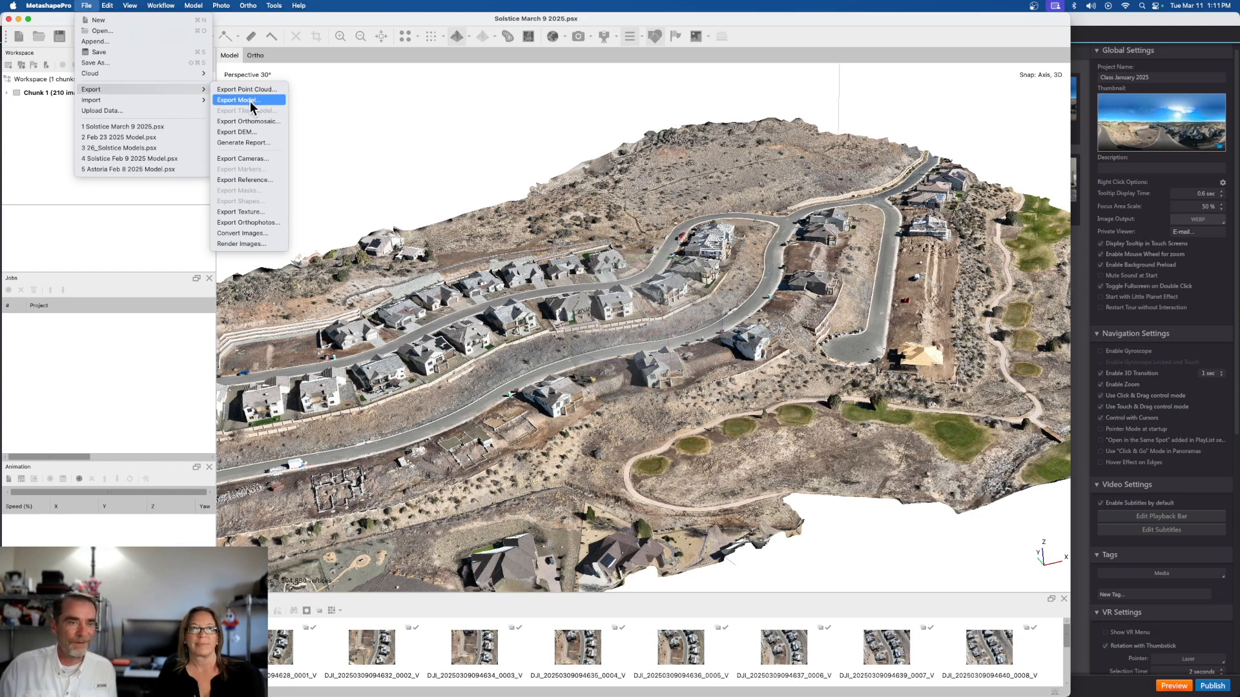
click(251, 101)
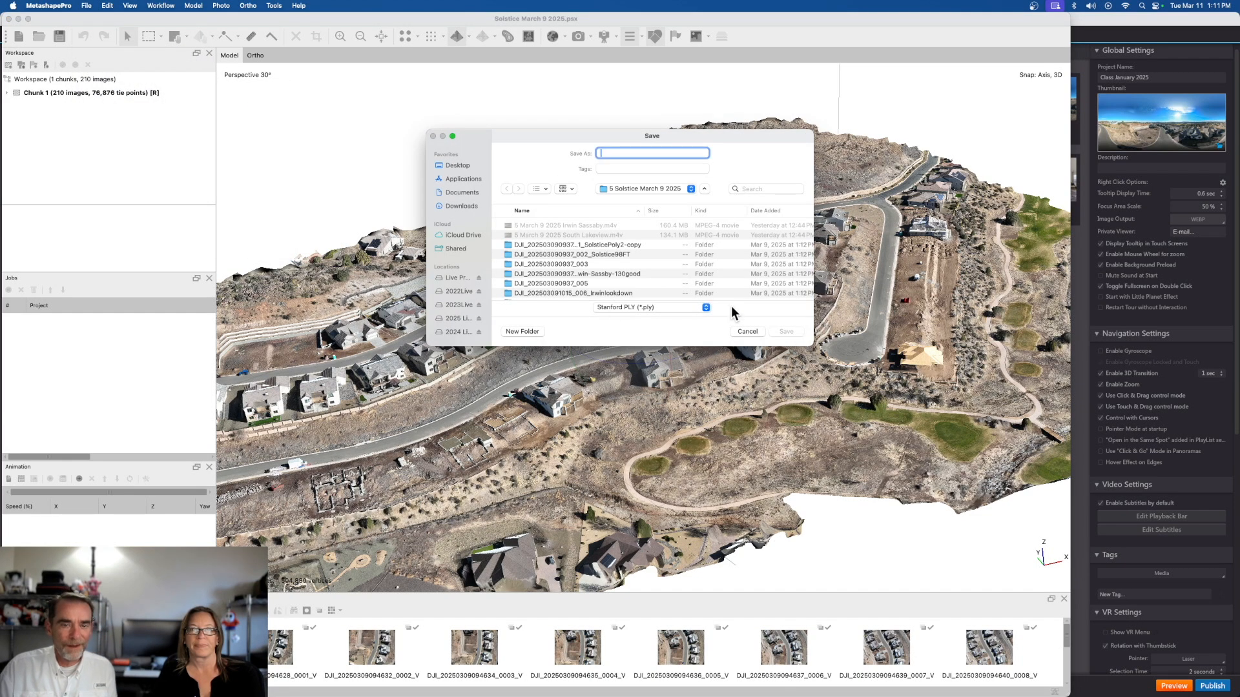
click(705, 307)
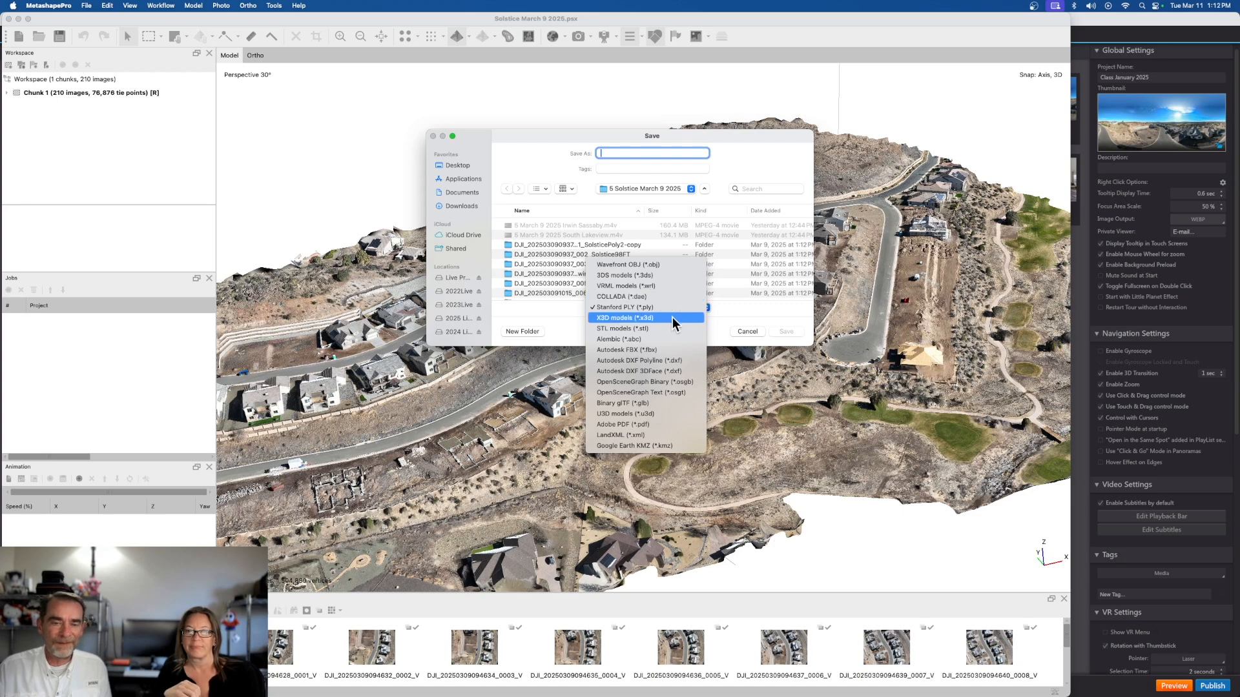
click(762, 169)
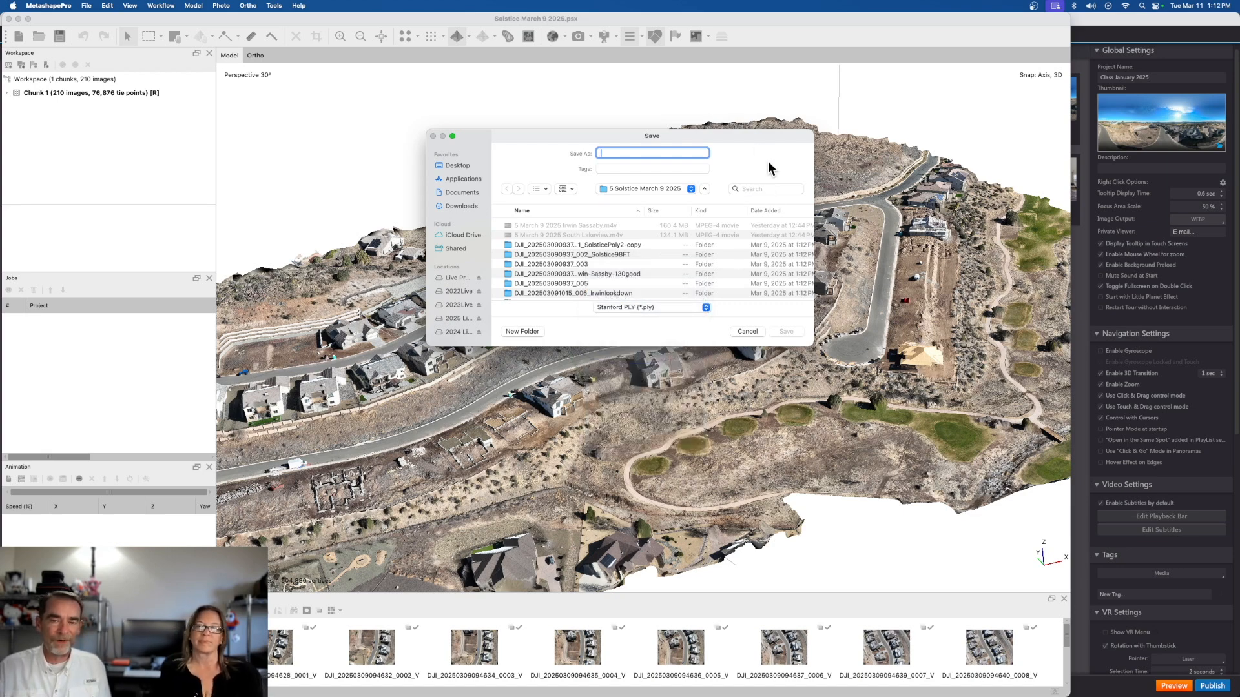
click(748, 333)
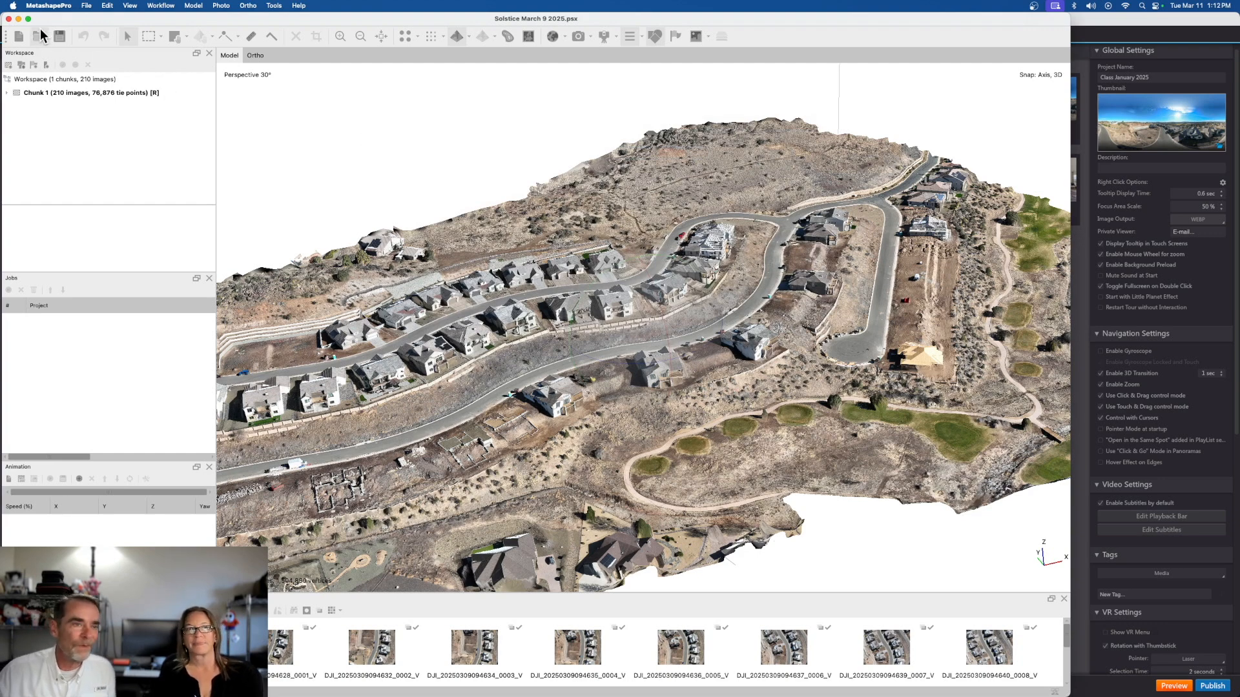
Leave MetashapePro for 3DVista Virtual Tour and open the playlist's 3DVistaModel for editing.
click(55, 5)
click(65, 105)
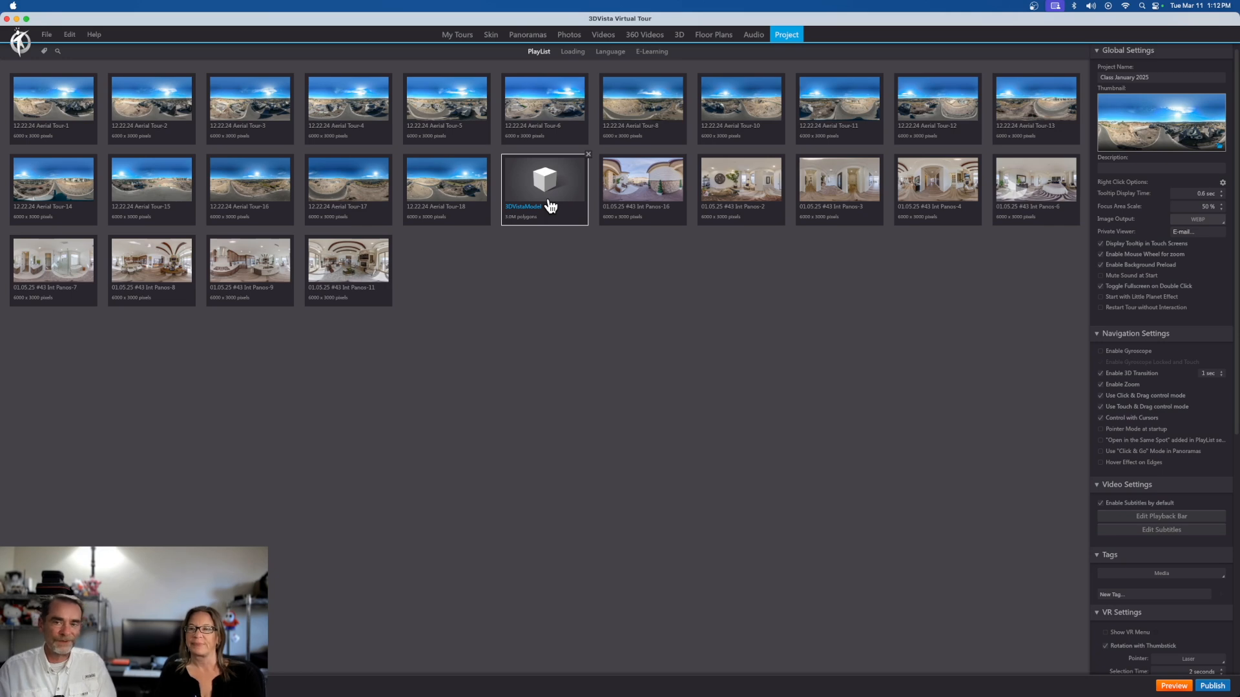
click(550, 206)
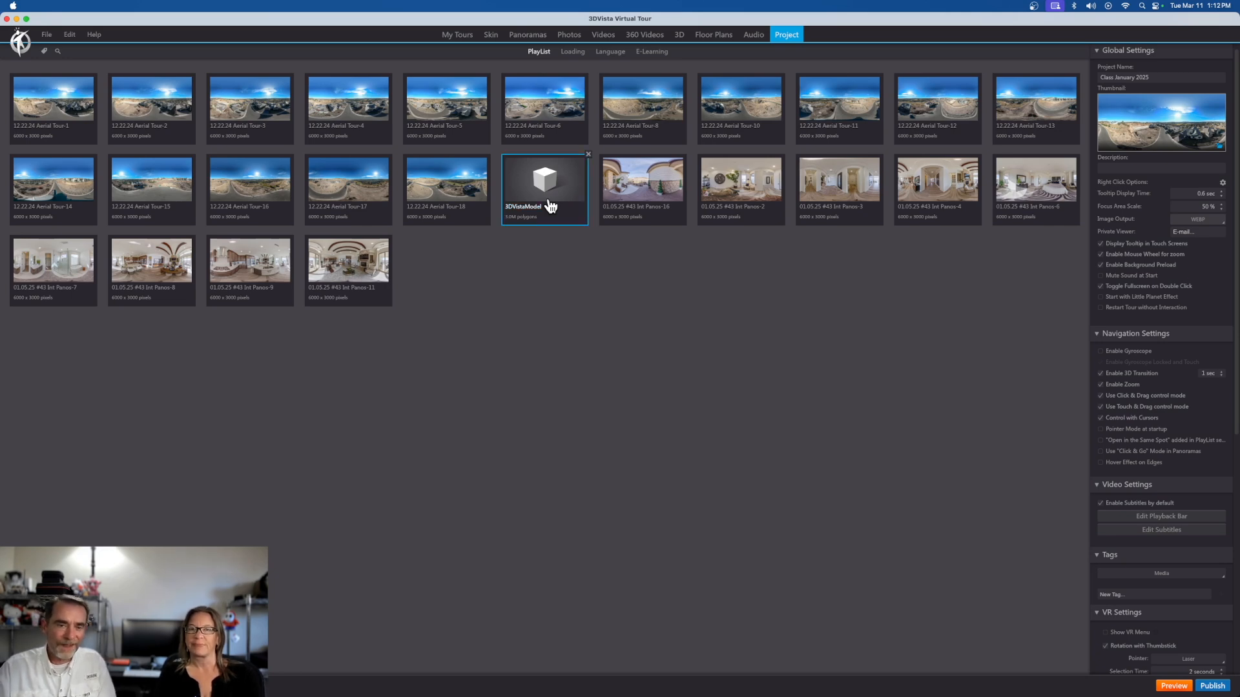
double_click(551, 183)
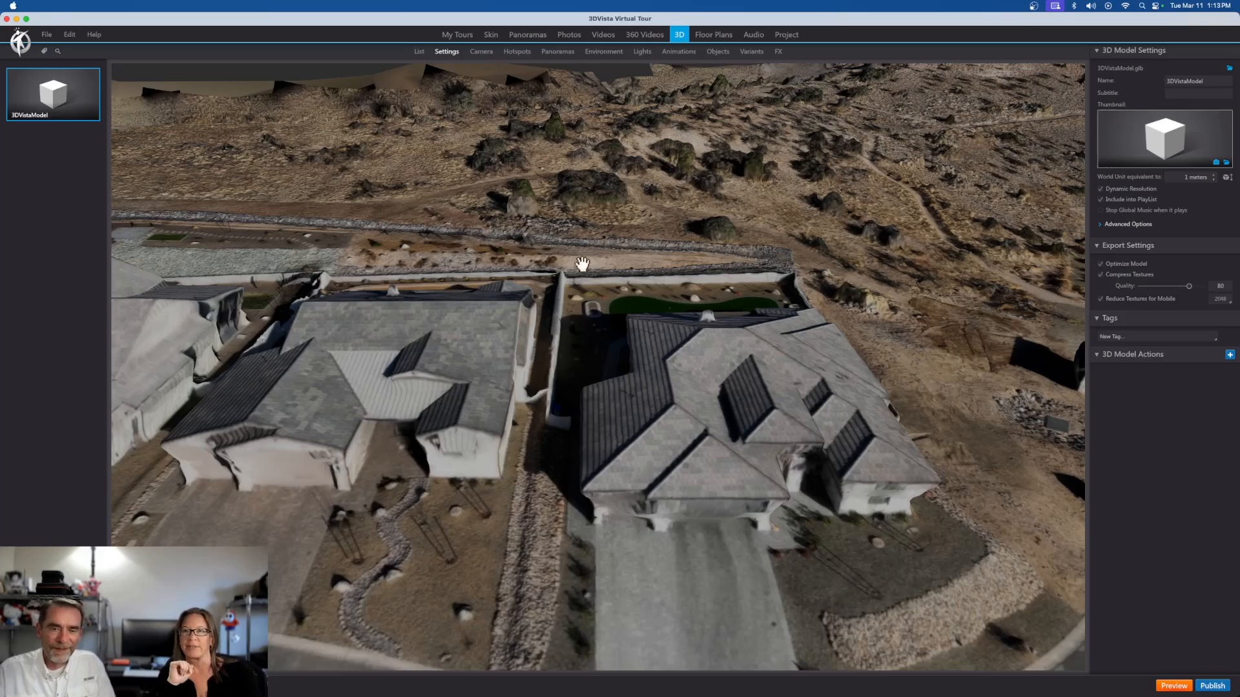
Examine the 3DVistaModel from different distances and angles, covering the houses, streets and surrounding hillside.
scroll(598, 300, down, 2)
scroll(598, 300, down, 3)
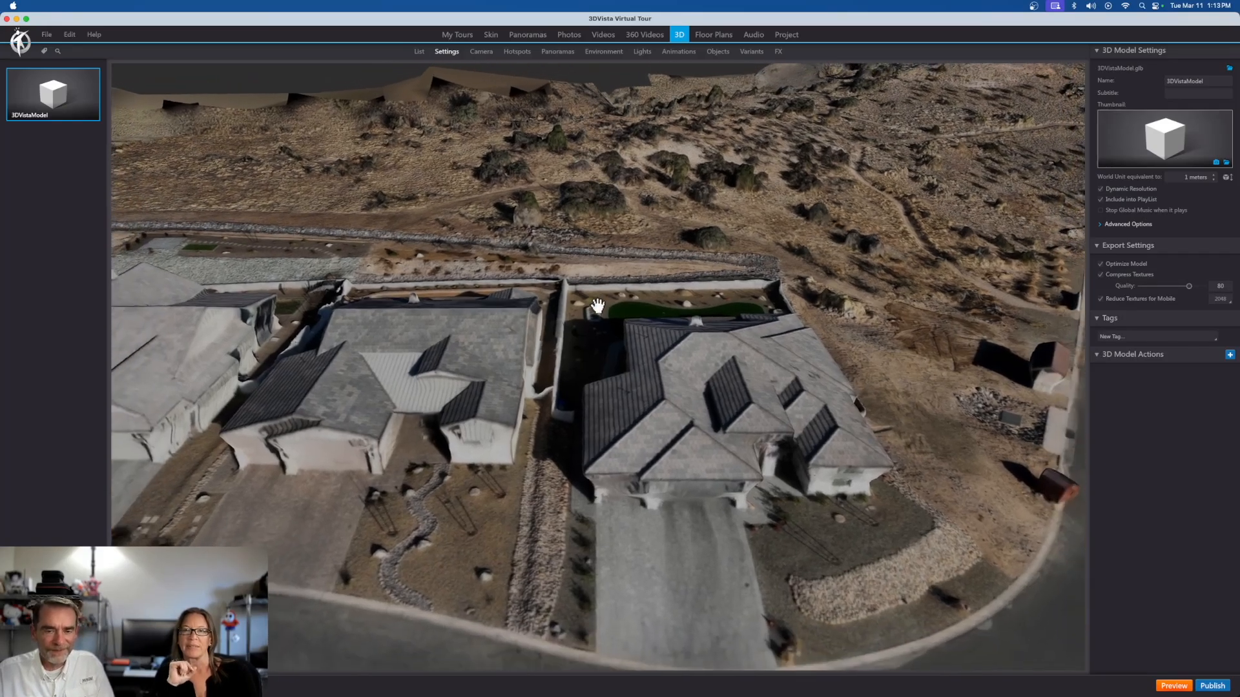
scroll(597, 310, down, 3)
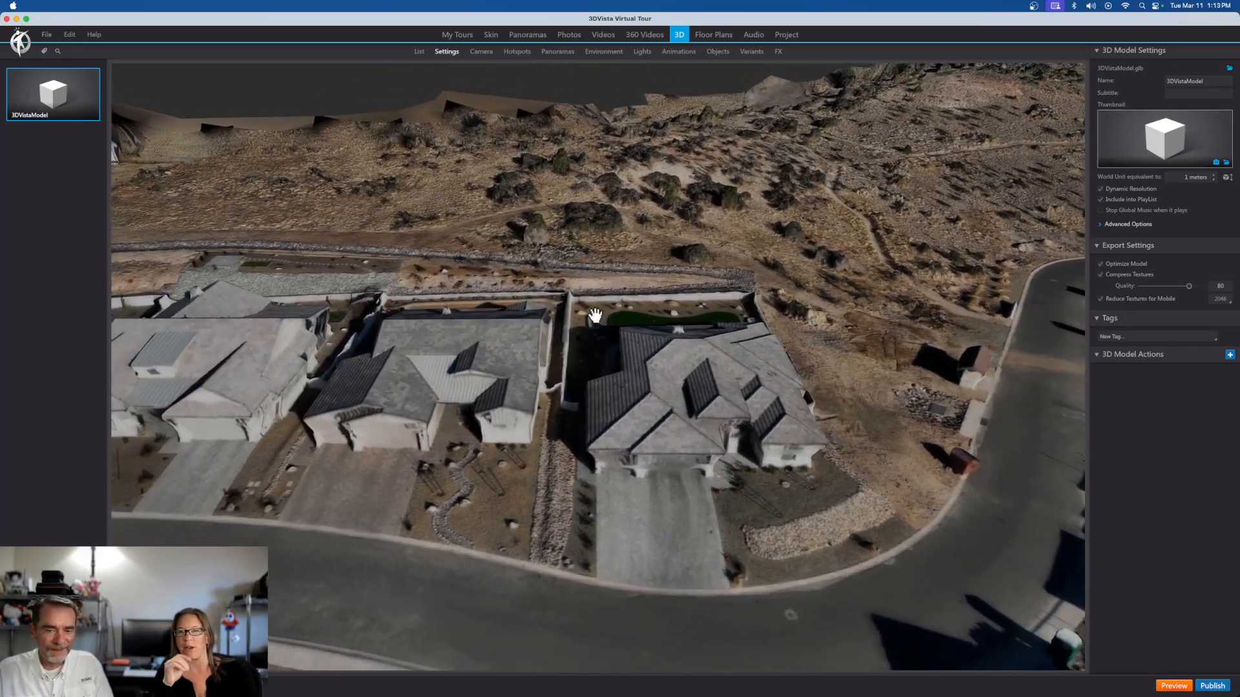
scroll(592, 334, down, 2)
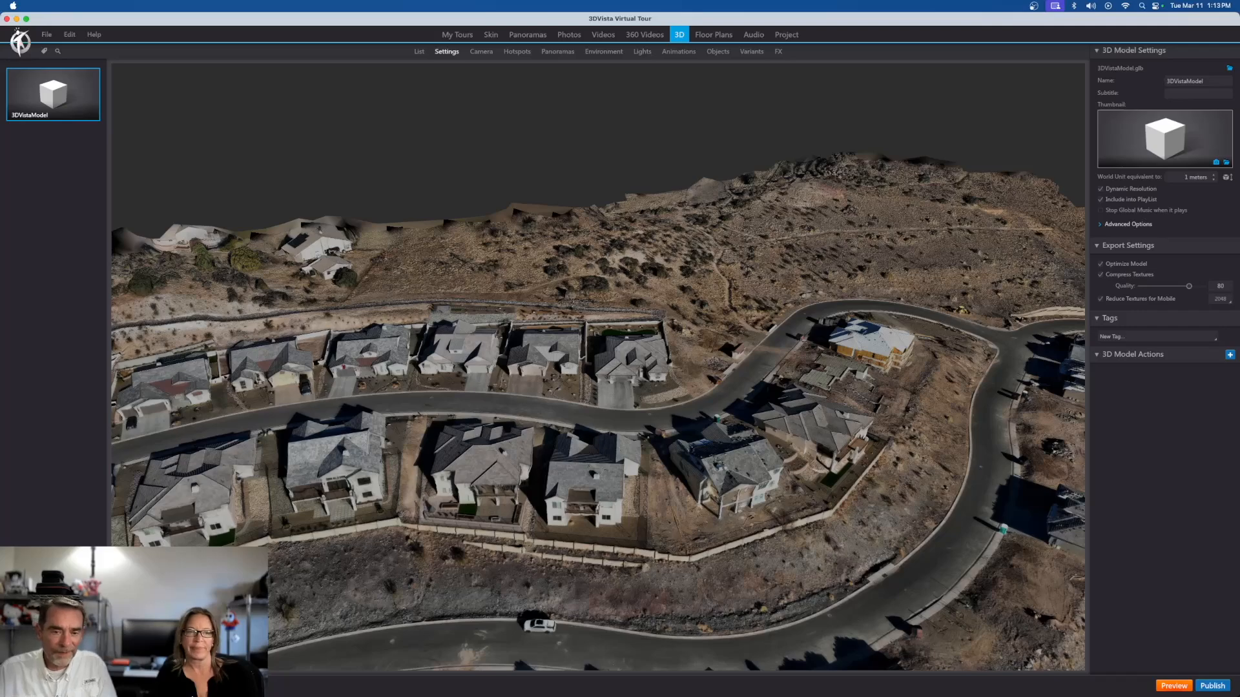
drag(564, 491, 460, 503)
scroll(415, 476, down, 3)
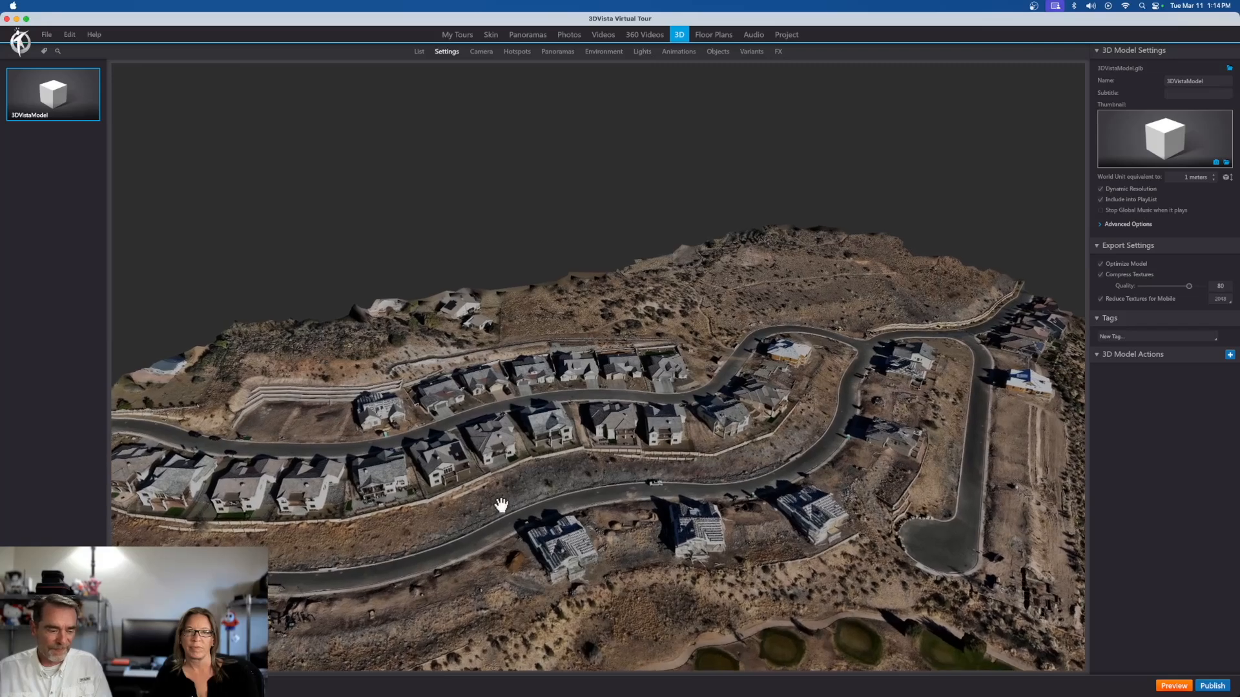
drag(483, 529, 483, 567)
drag(588, 533, 627, 510)
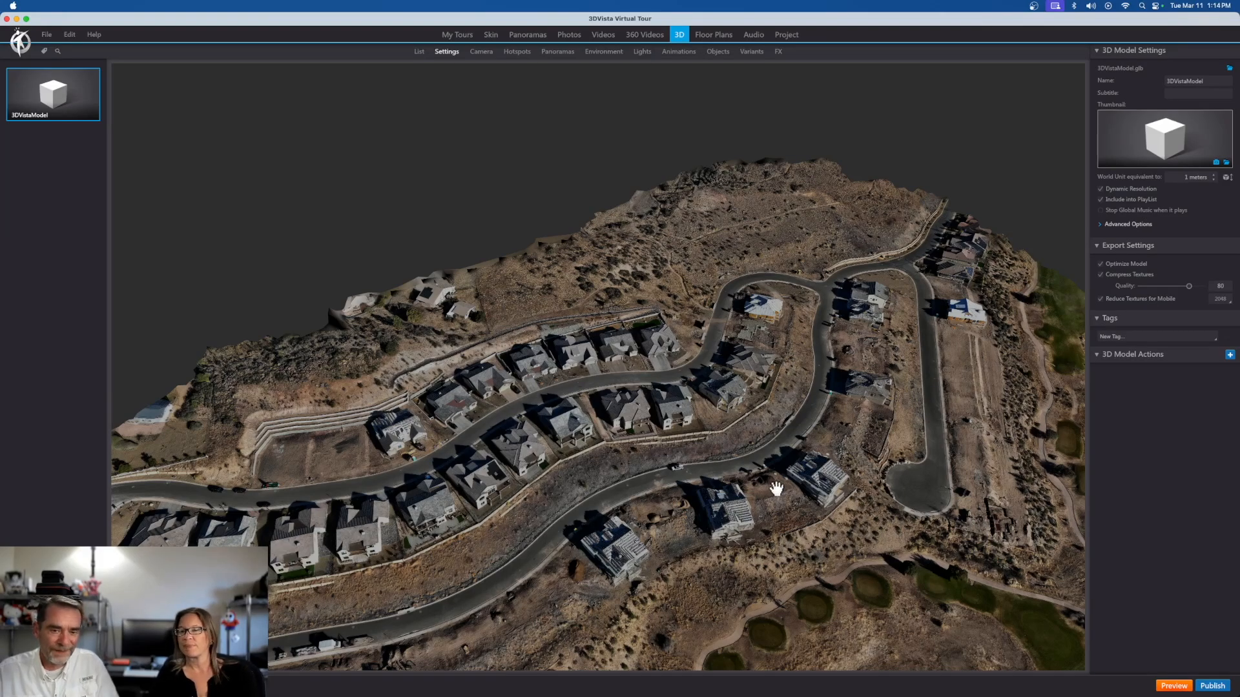
scroll(752, 400, up, 5)
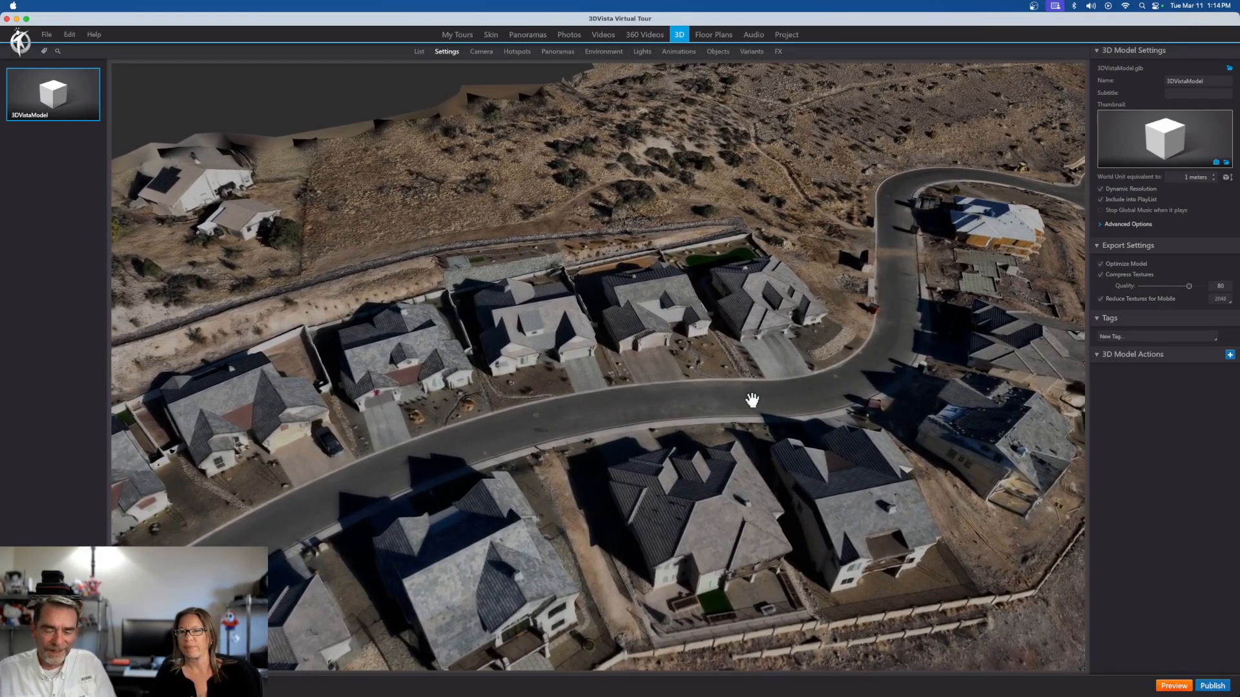
scroll(752, 400, down, 5)
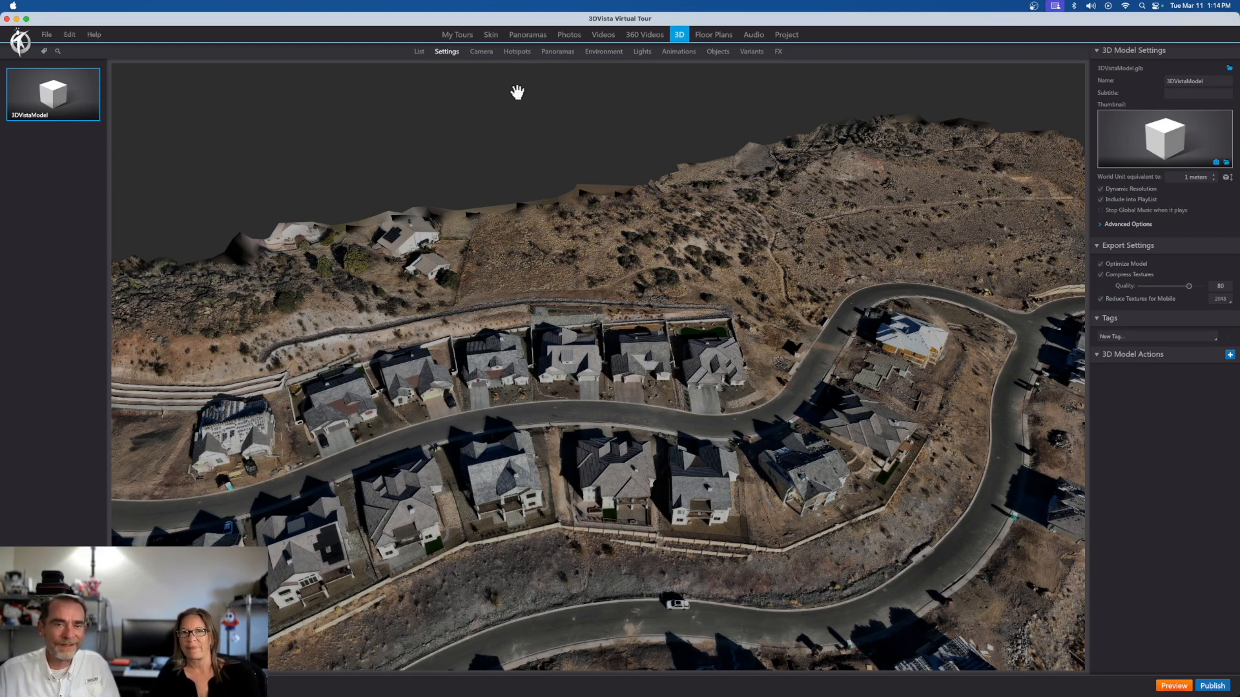
In the model's camera settings, add a first view framing the houses along the curved street below the hillside.
click(481, 52)
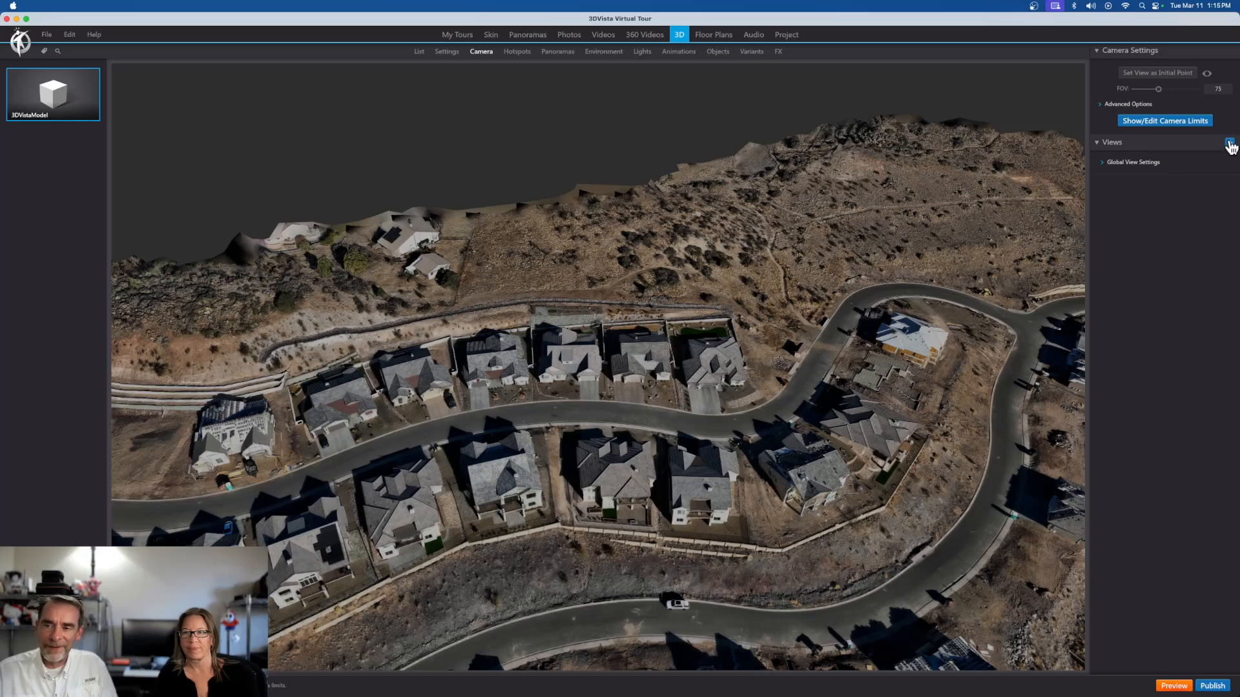
scroll(715, 393, up, 5)
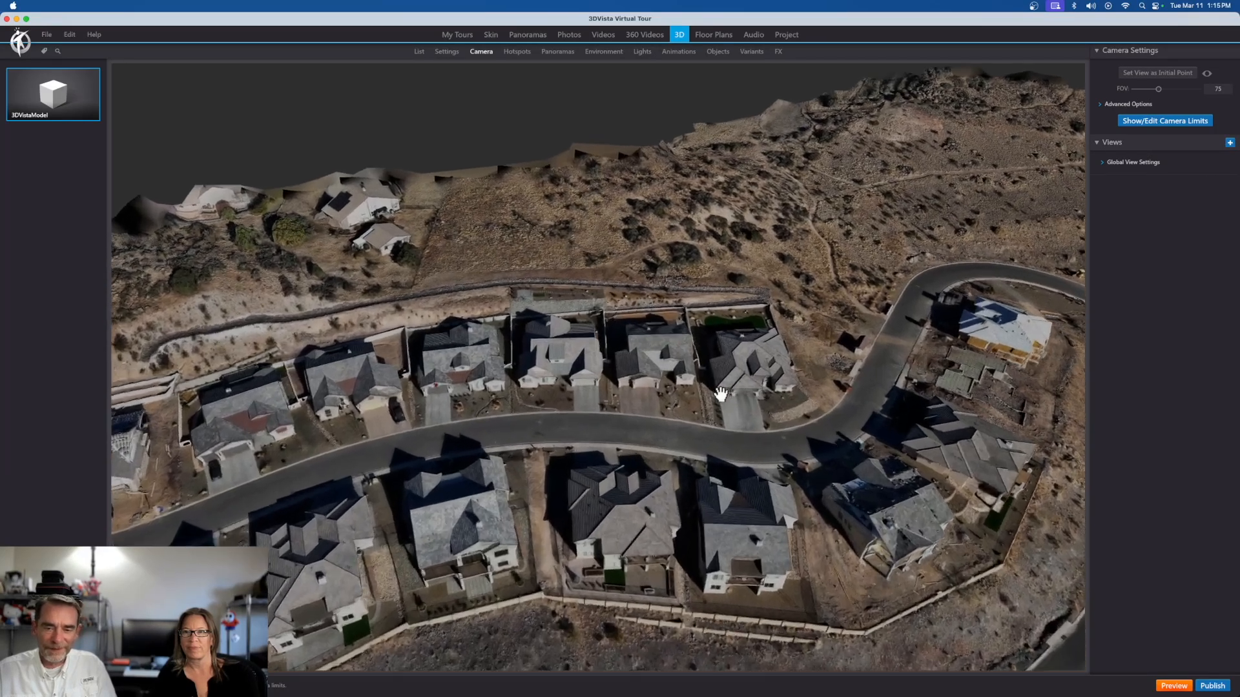
drag(721, 394, 767, 450)
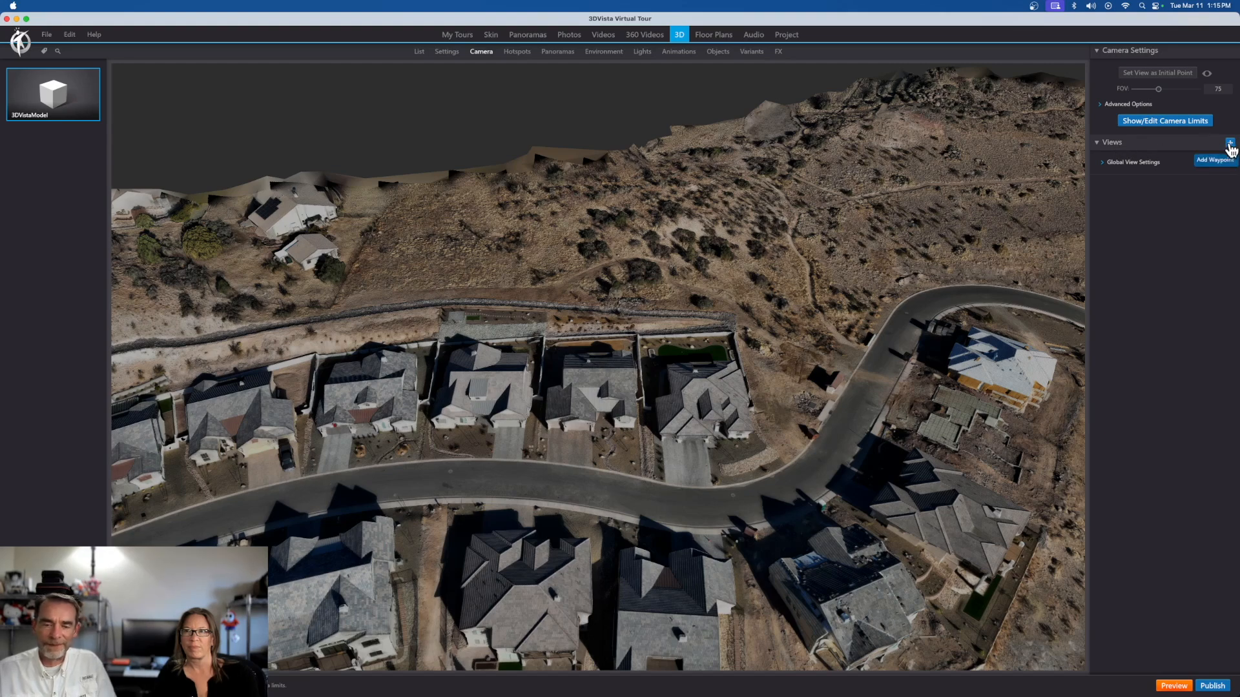
drag(778, 410, 699, 408)
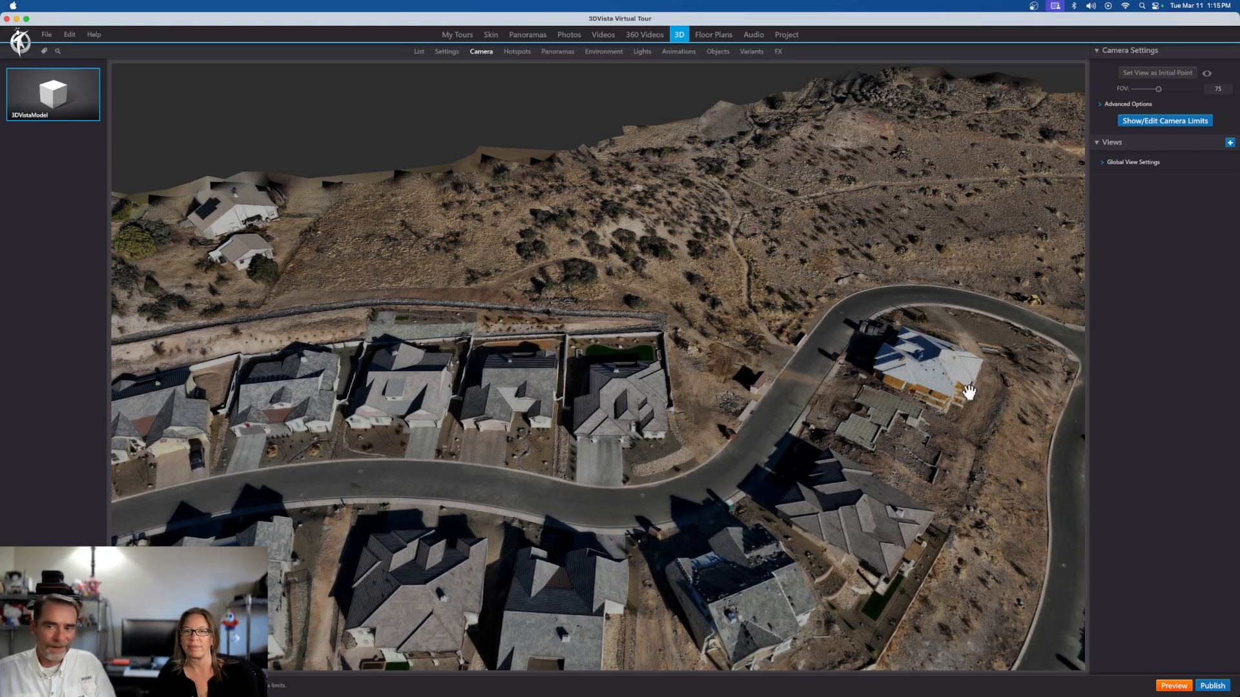
click(1230, 143)
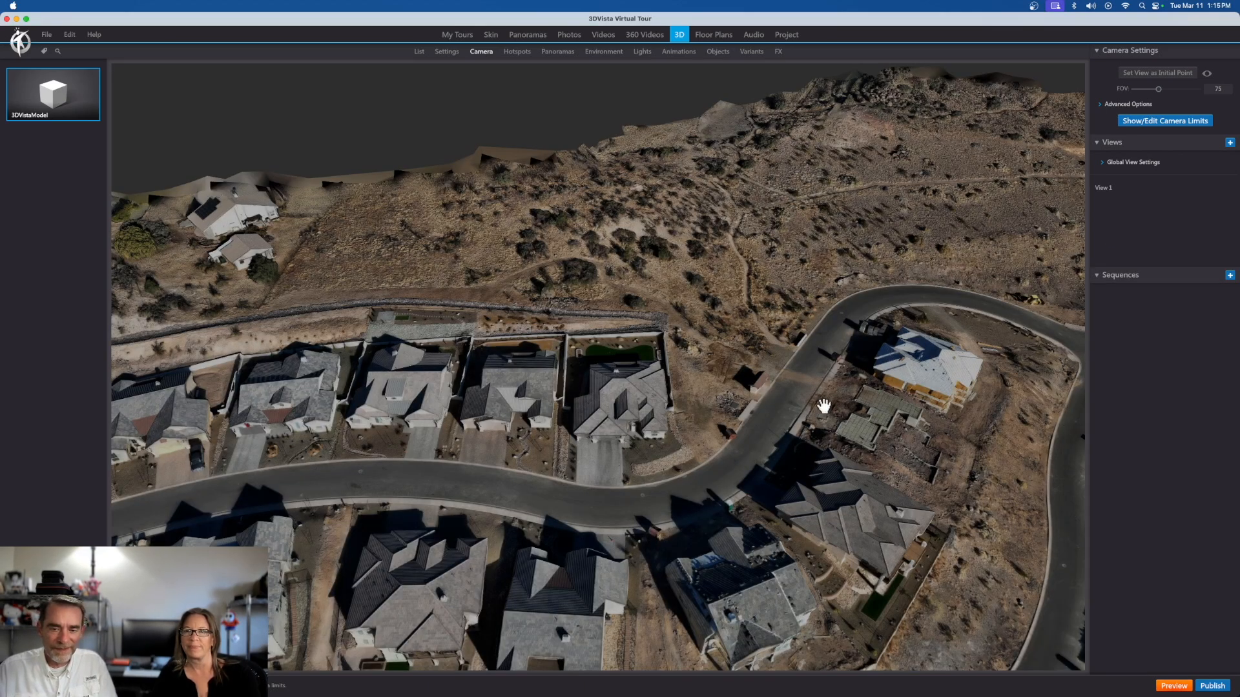
Add a second camera view closer to the row of houses, with the retaining wall and the hillside homes behind them.
mouse_move(818, 401)
mouse_down()
mouse_move(804, 412)
mouse_move(811, 405)
mouse_up()
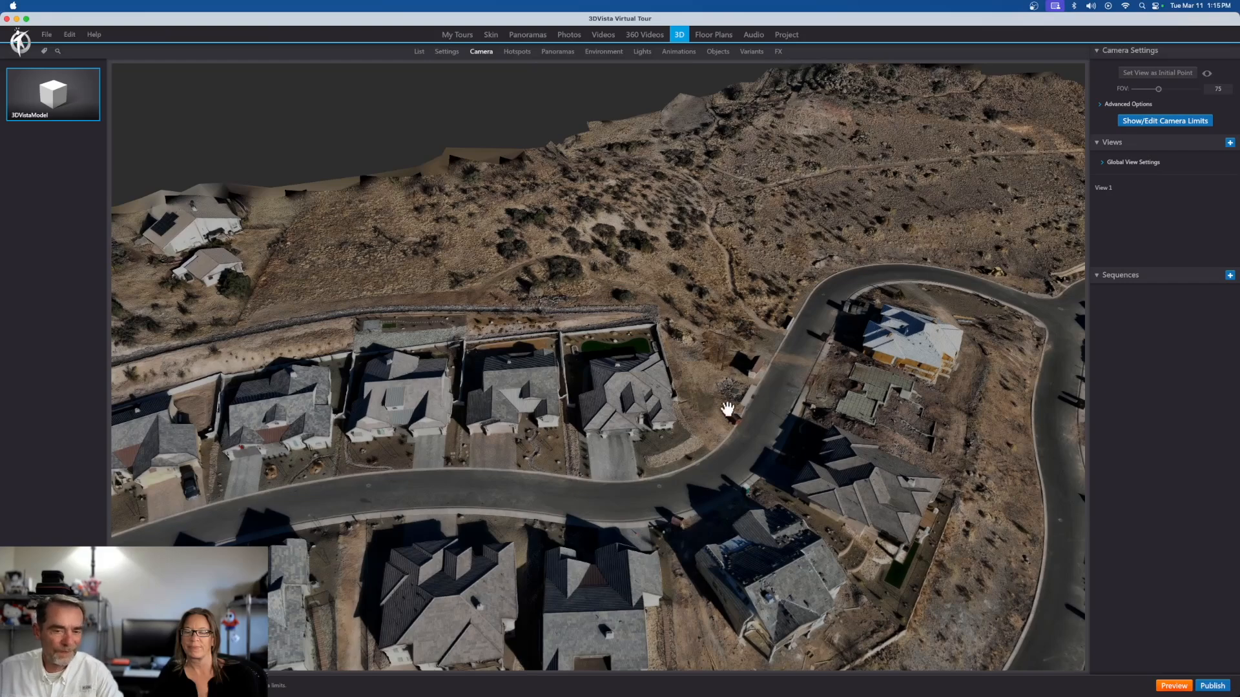
drag(712, 415, 622, 429)
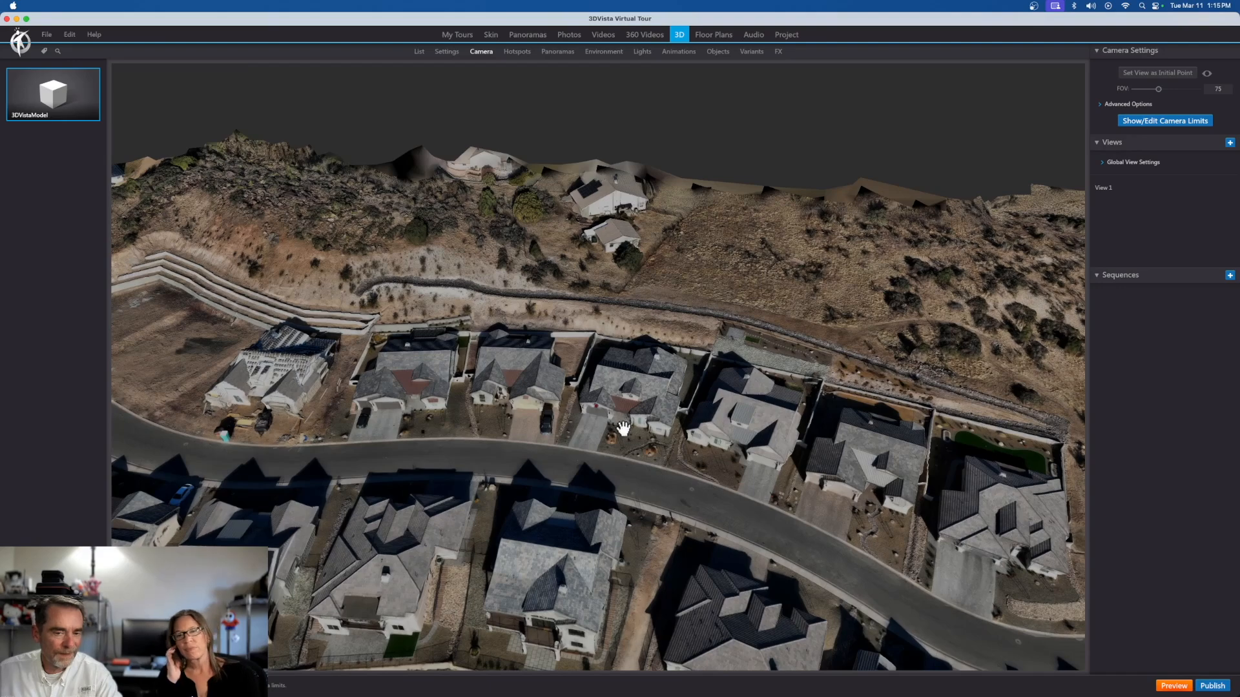
scroll(623, 428, up, 4)
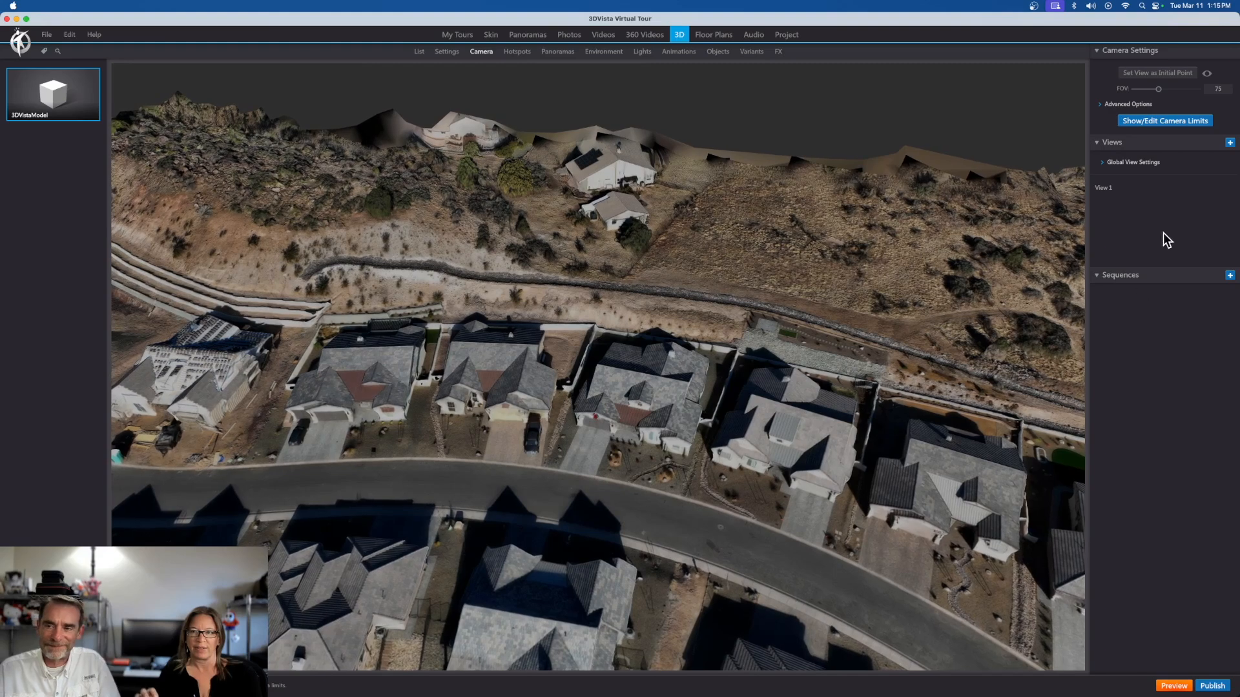
click(1230, 142)
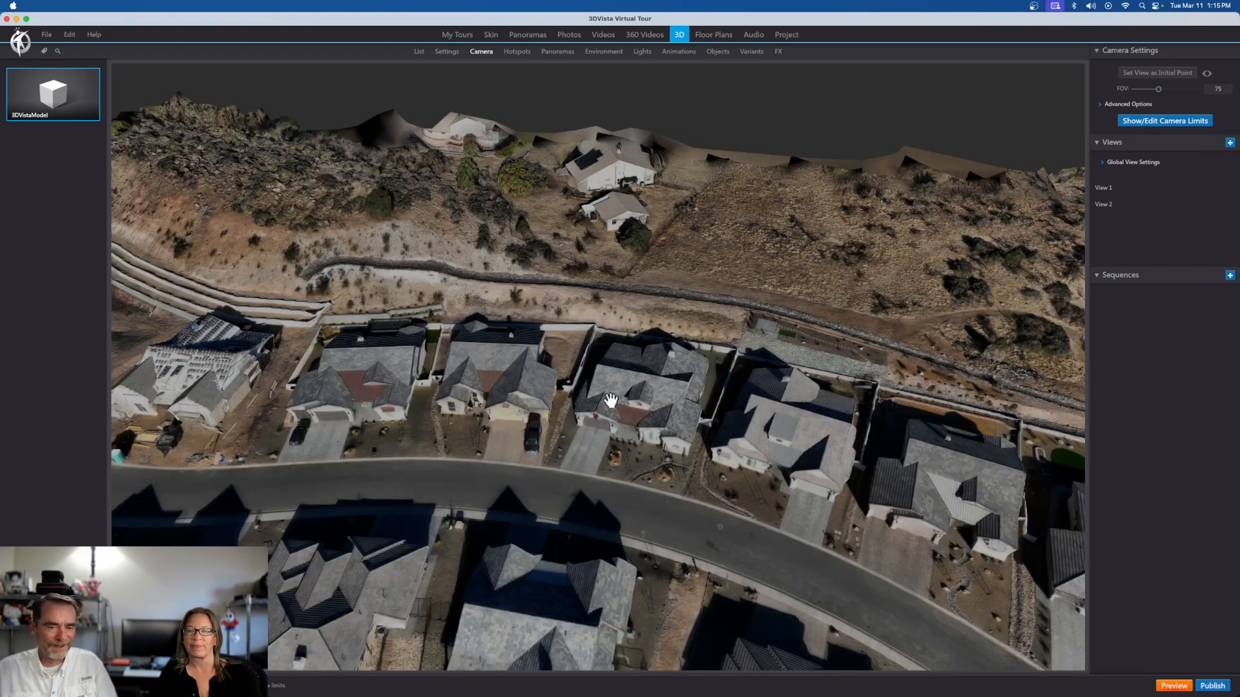
Recall View 2 after moving away from it, and add a third view of the vacant terraced lot beside the unfinished house.
drag(532, 354, 426, 418)
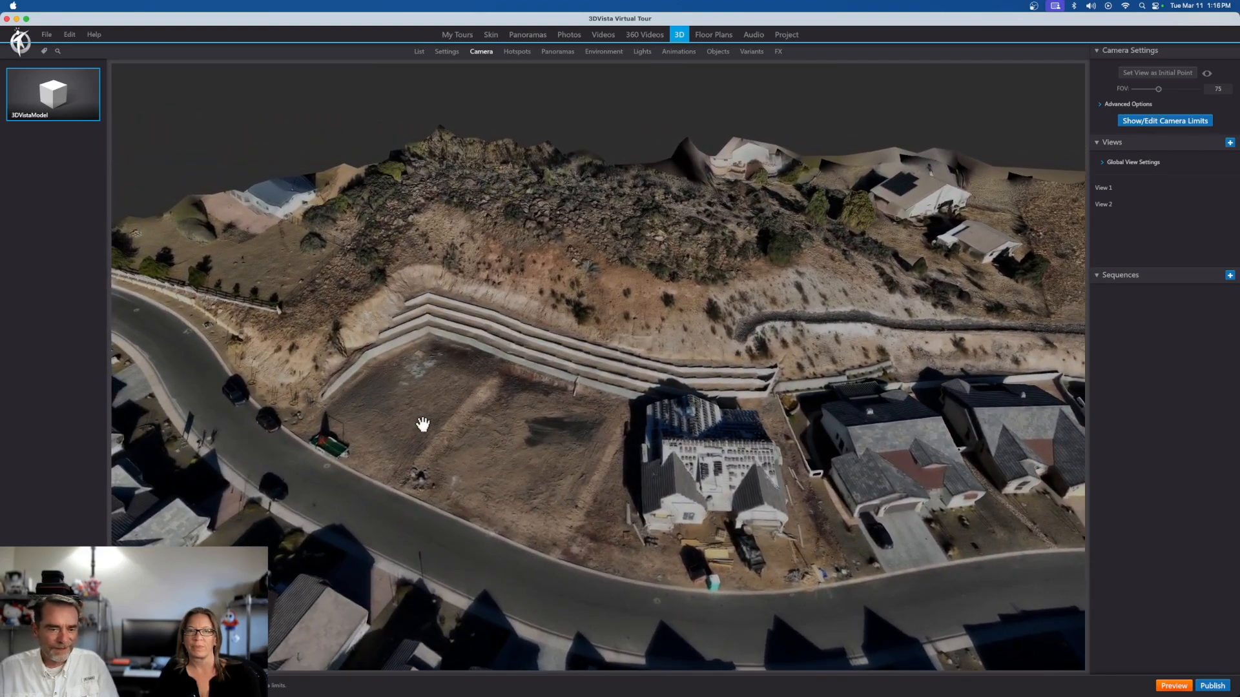
drag(420, 426, 607, 430)
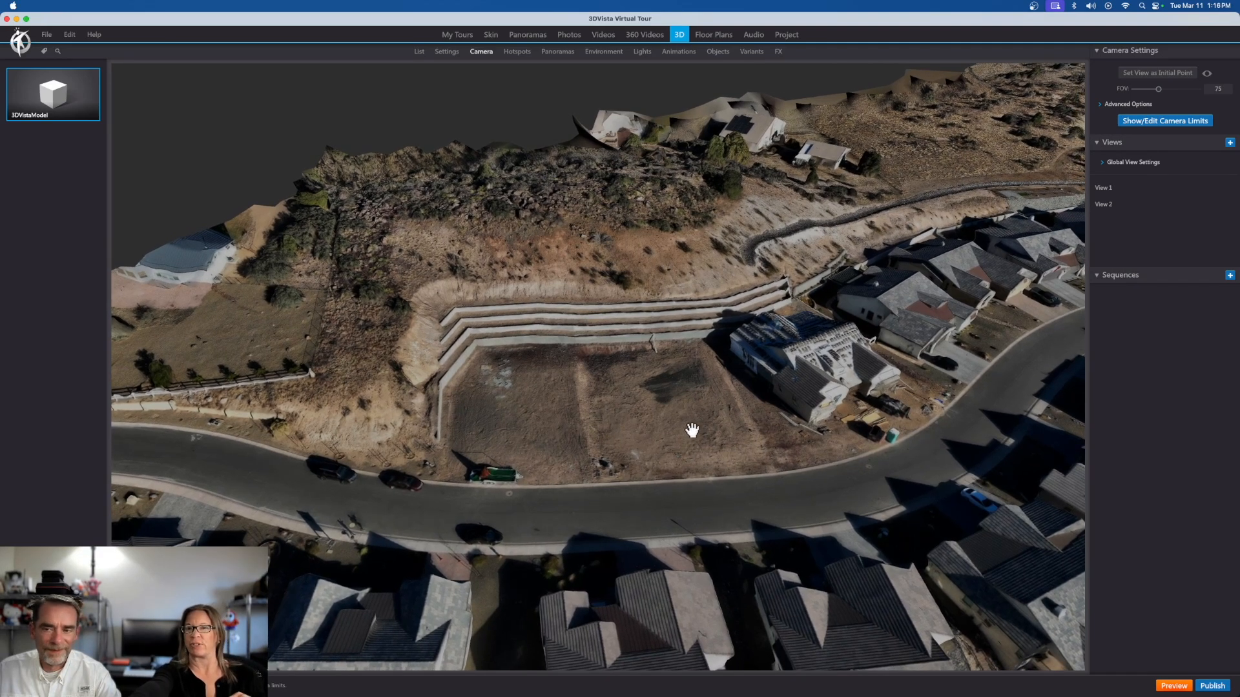
click(1103, 205)
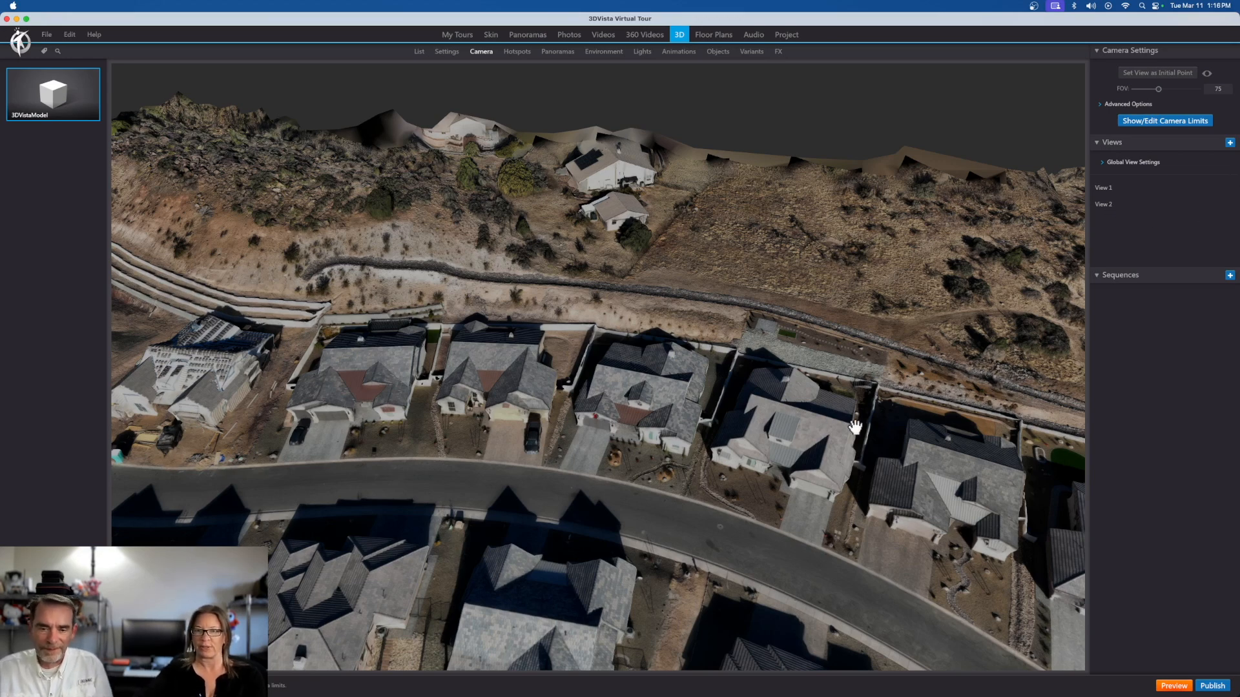
drag(891, 428, 725, 401)
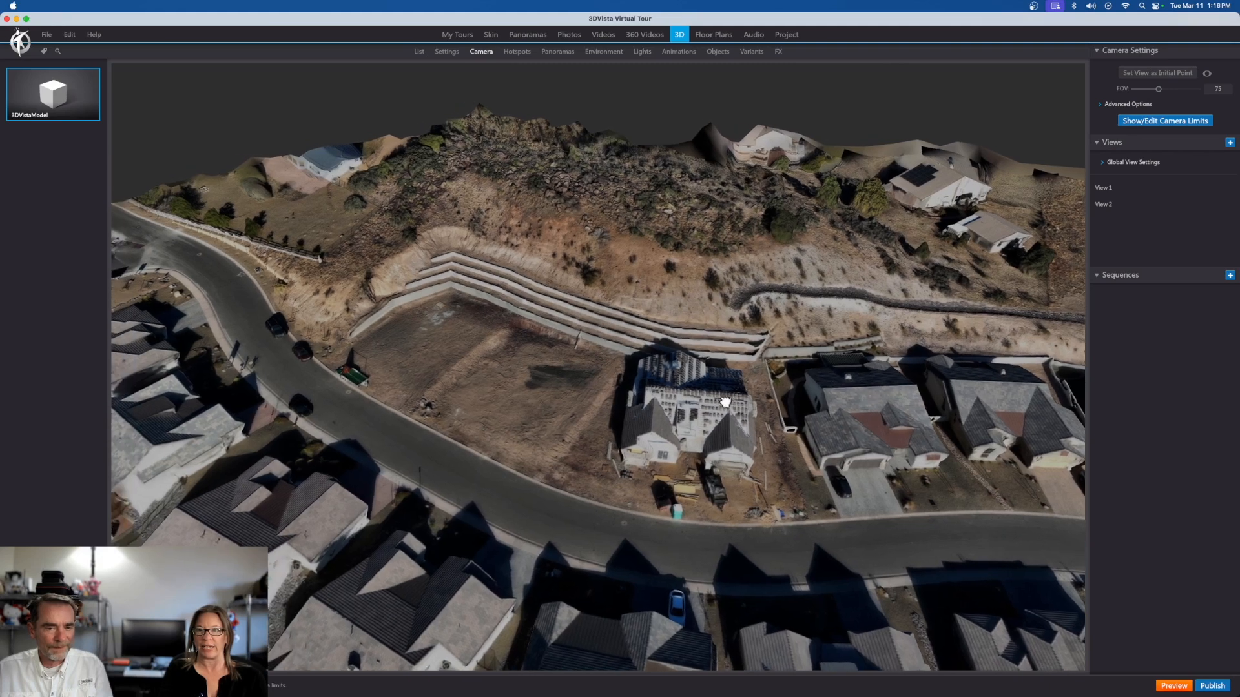
click(1231, 144)
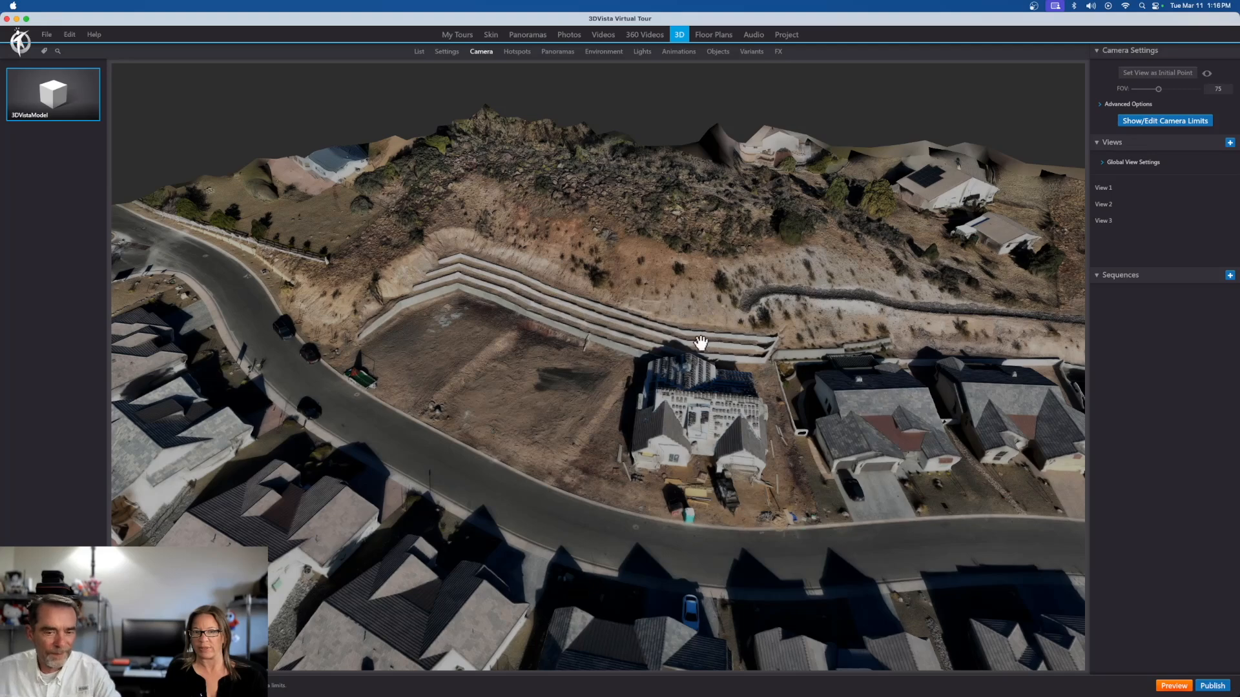
Add a fourth camera view at a lower angle, looking along the winding street past the terraced lot and both rows of houses.
drag(700, 342, 719, 410)
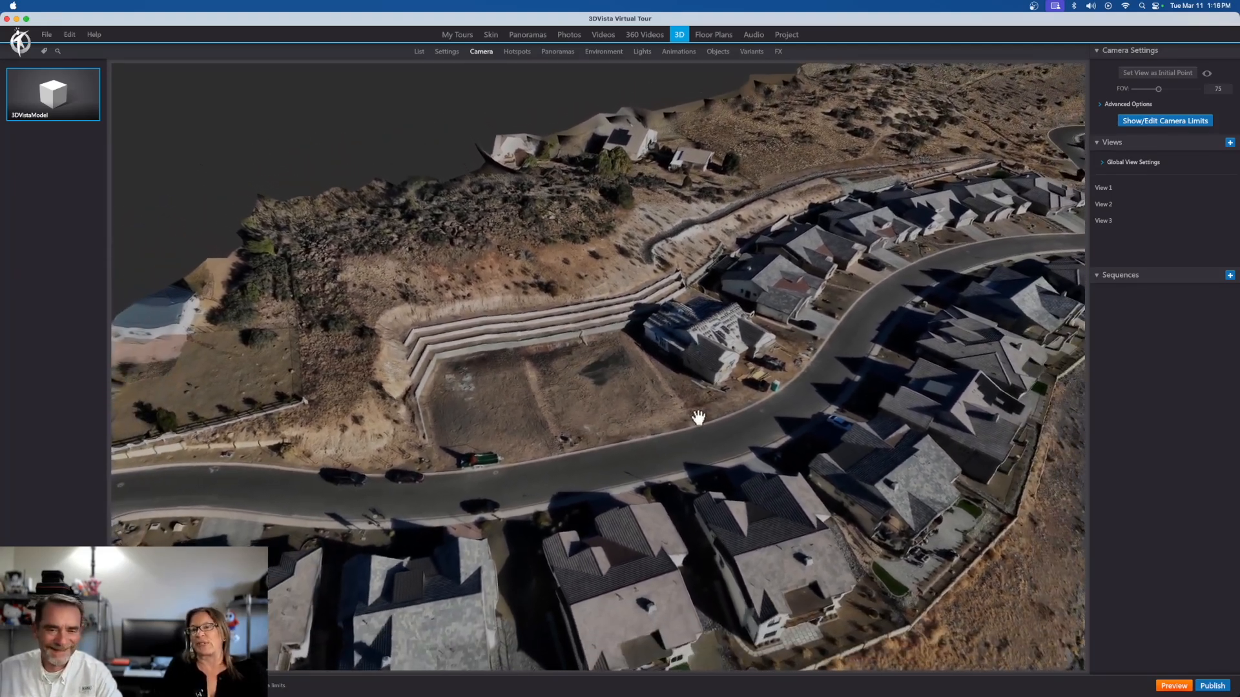
drag(698, 420, 541, 324)
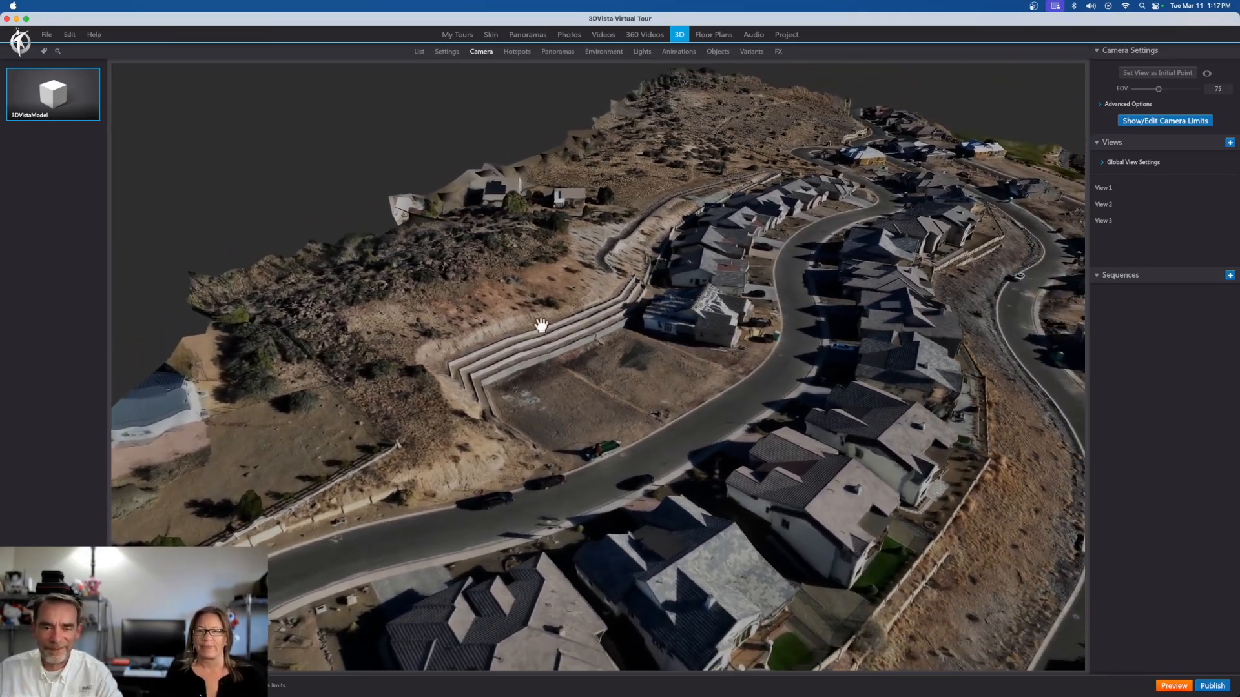
mouse_move(241, 315)
mouse_down()
mouse_move(254, 316)
mouse_move(244, 309)
mouse_up()
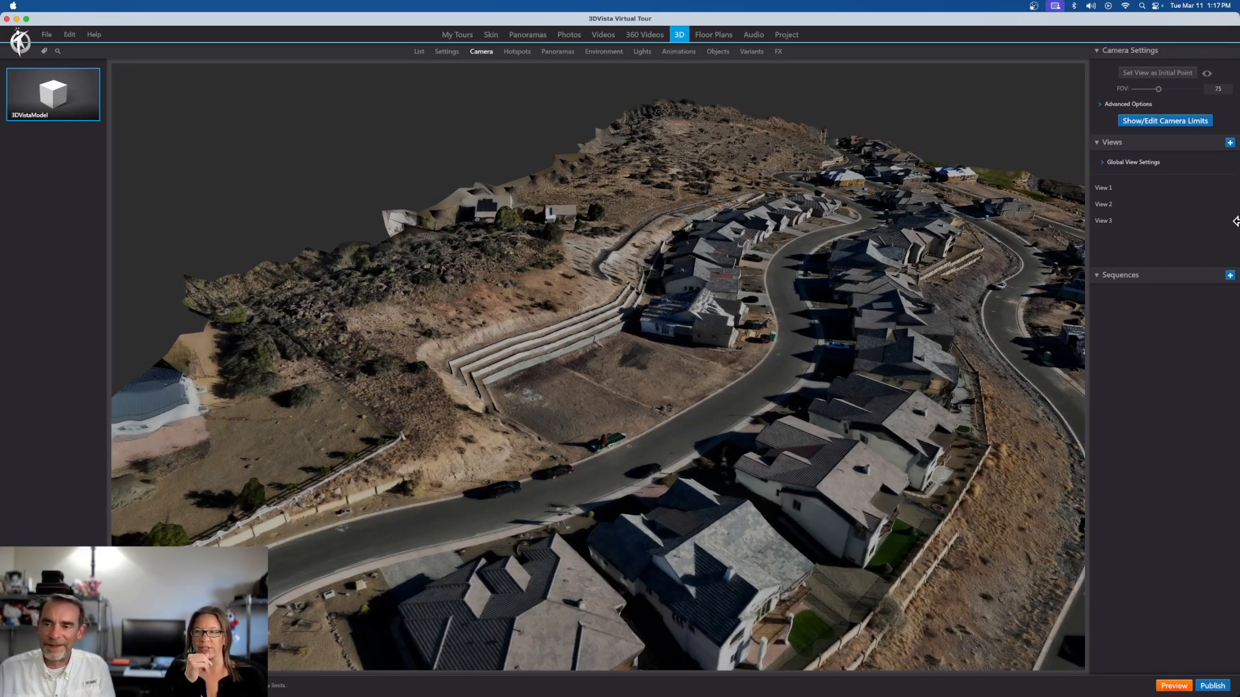
click(1230, 144)
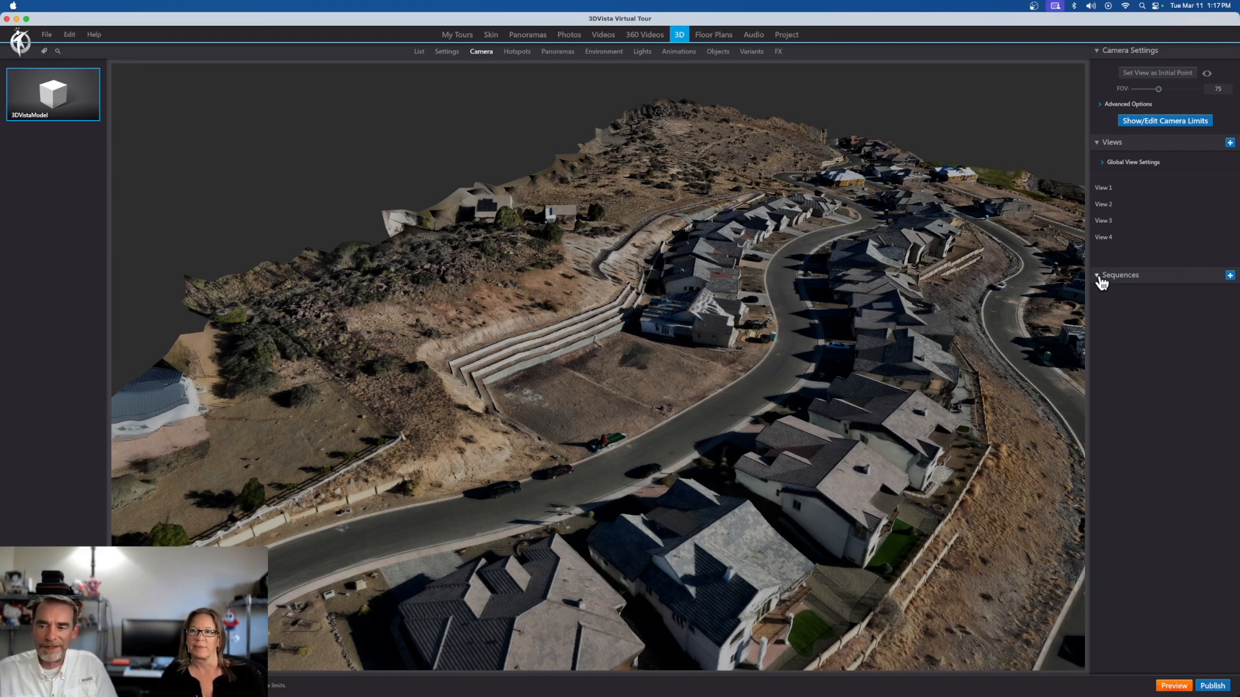
Create a camera sequence from Views 1 to 4 and play it.
click(1231, 277)
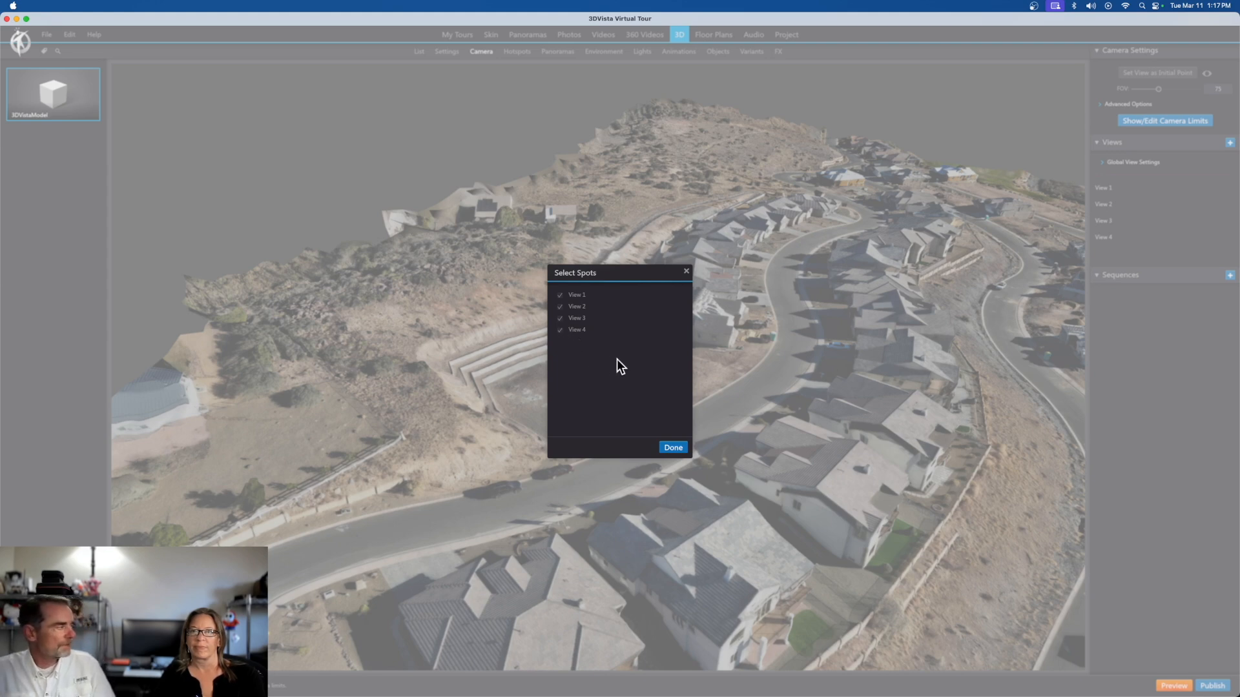
click(672, 447)
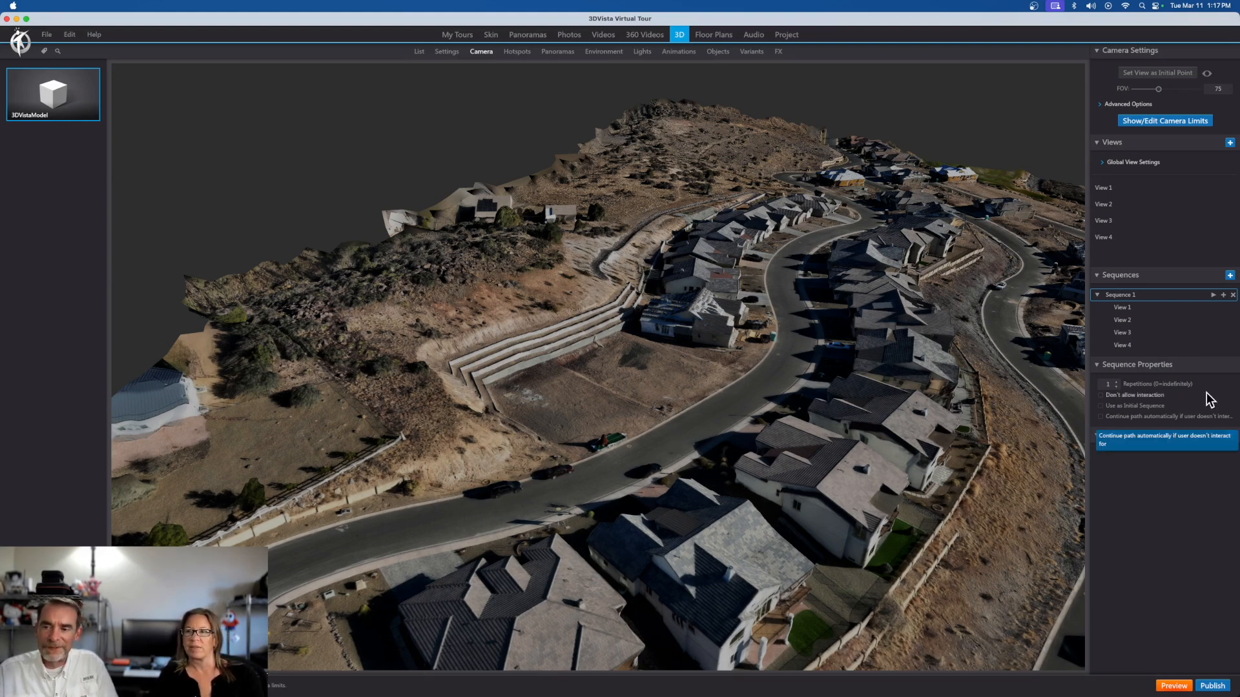
click(1214, 296)
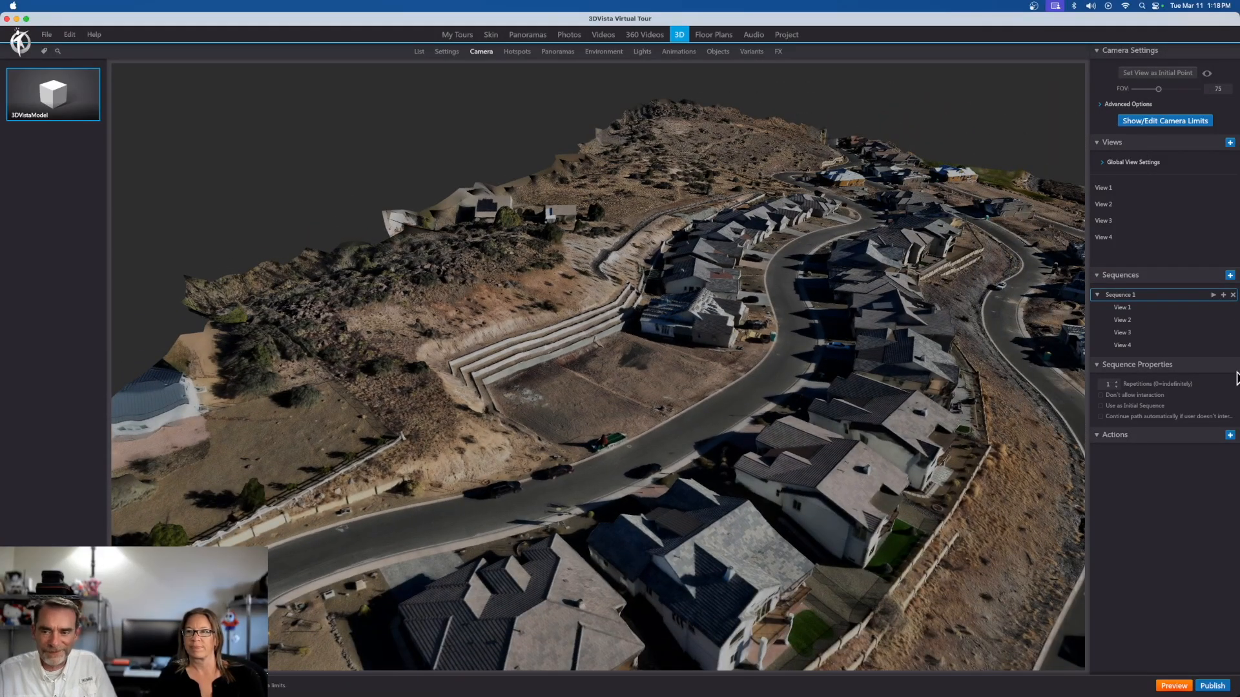
Add a fifth view overlooking the cul-de-sac and the unfinished house from the far side, and append it to Sequence 1.
drag(970, 439, 794, 373)
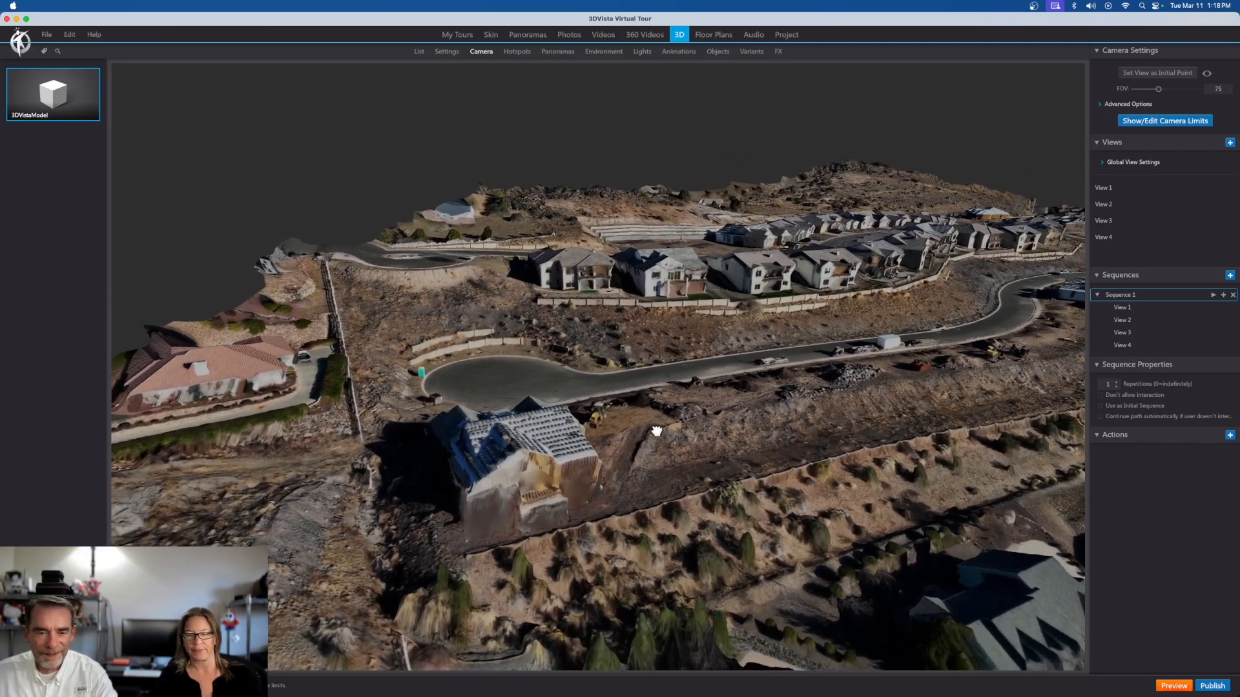
click(1230, 144)
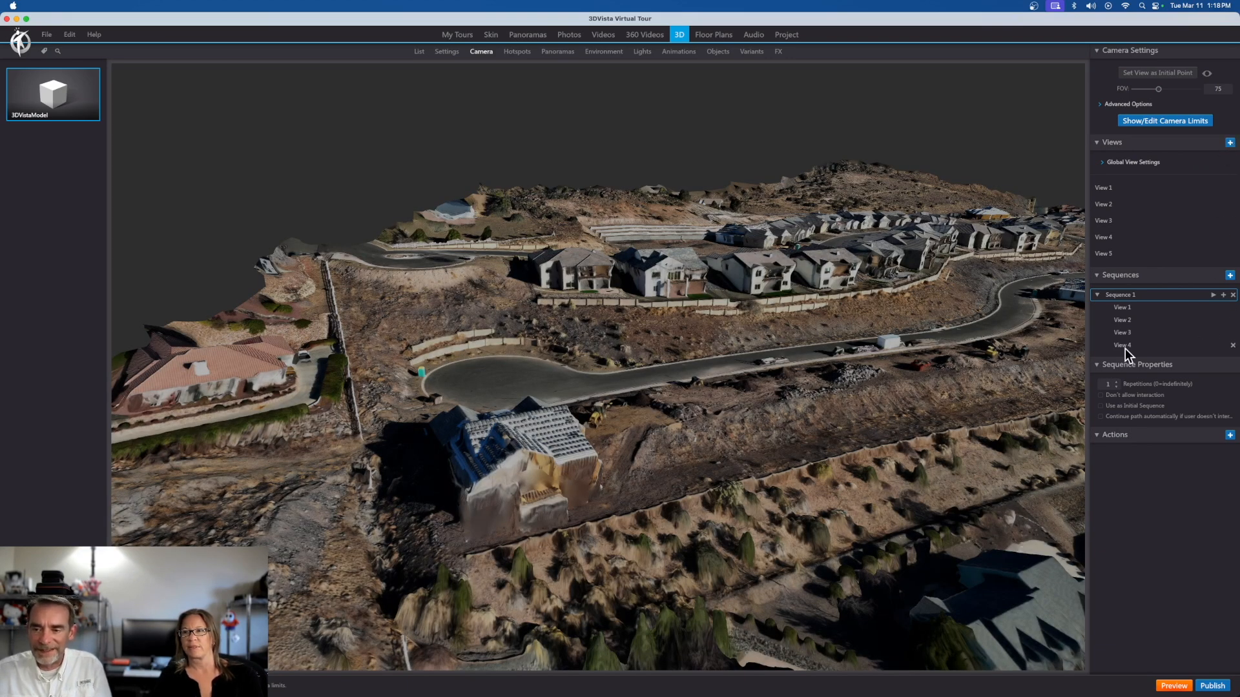
click(1223, 295)
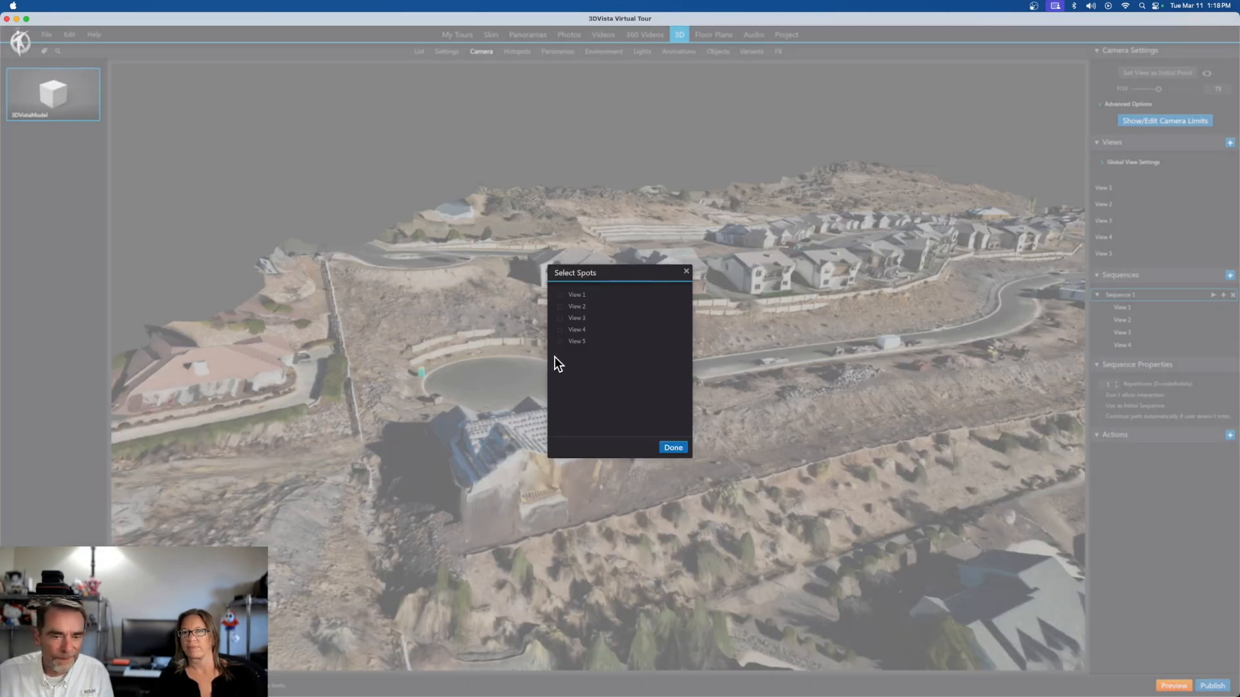
click(659, 448)
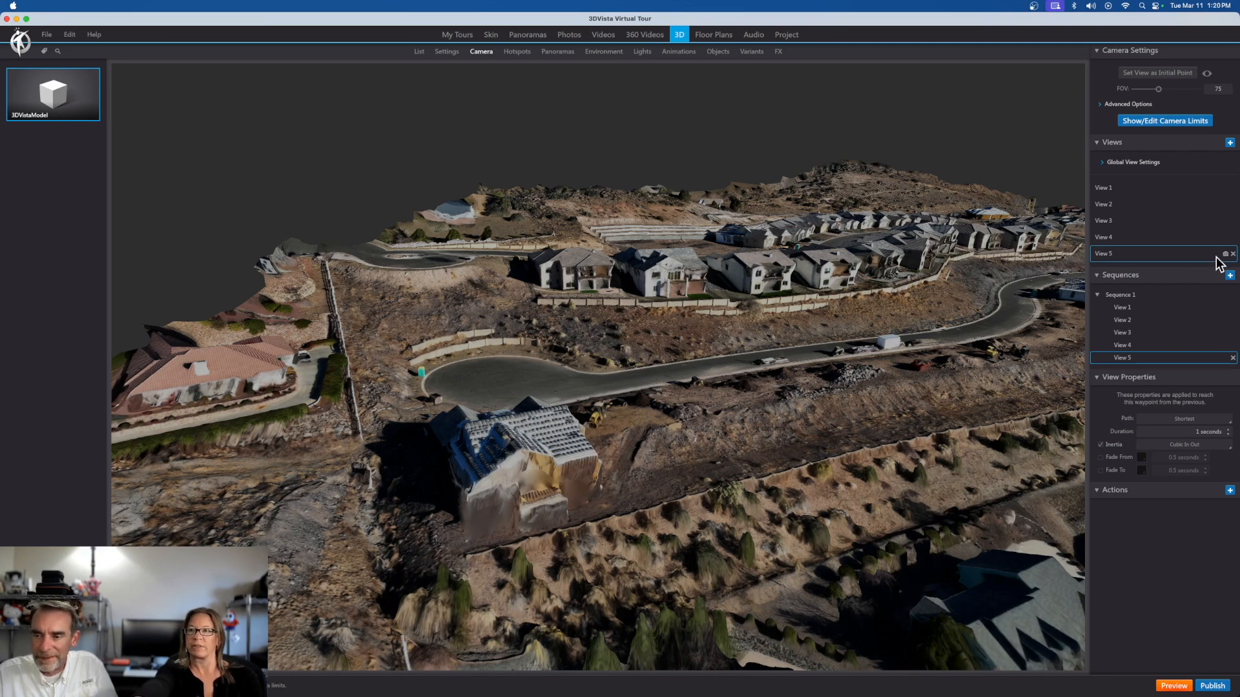
Play Sequence 1 and examine the path options for its View 3, keeping Shortest.
click(1139, 296)
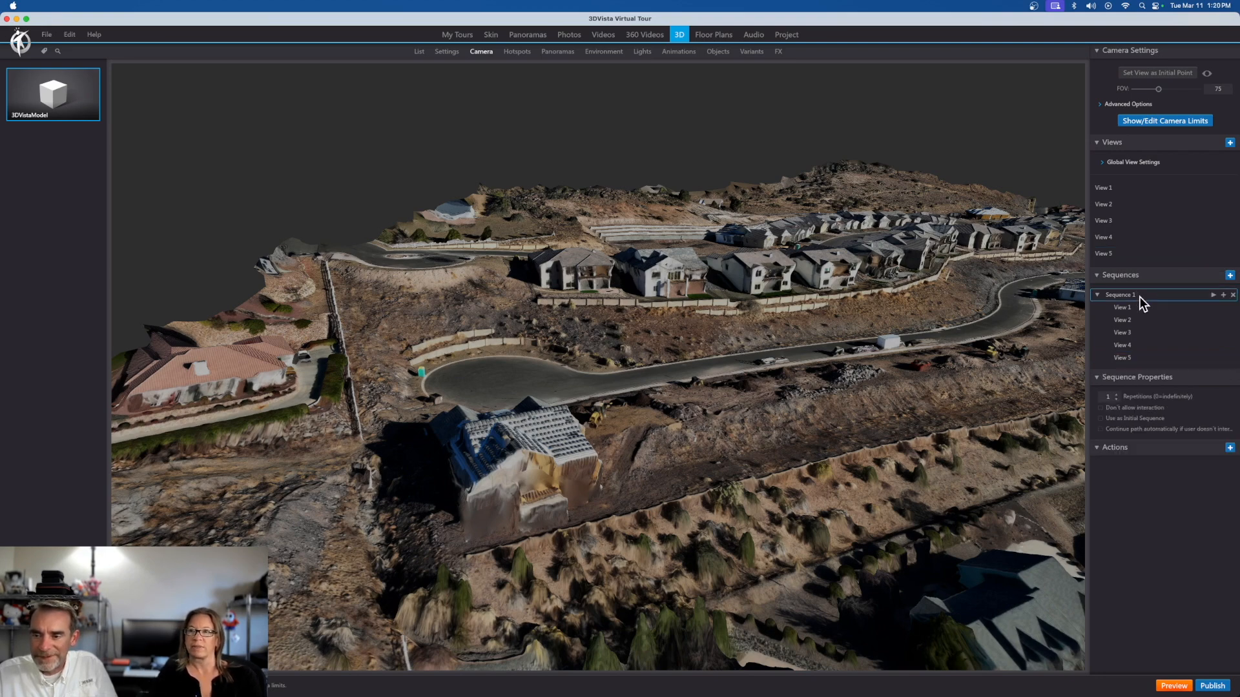
click(1213, 295)
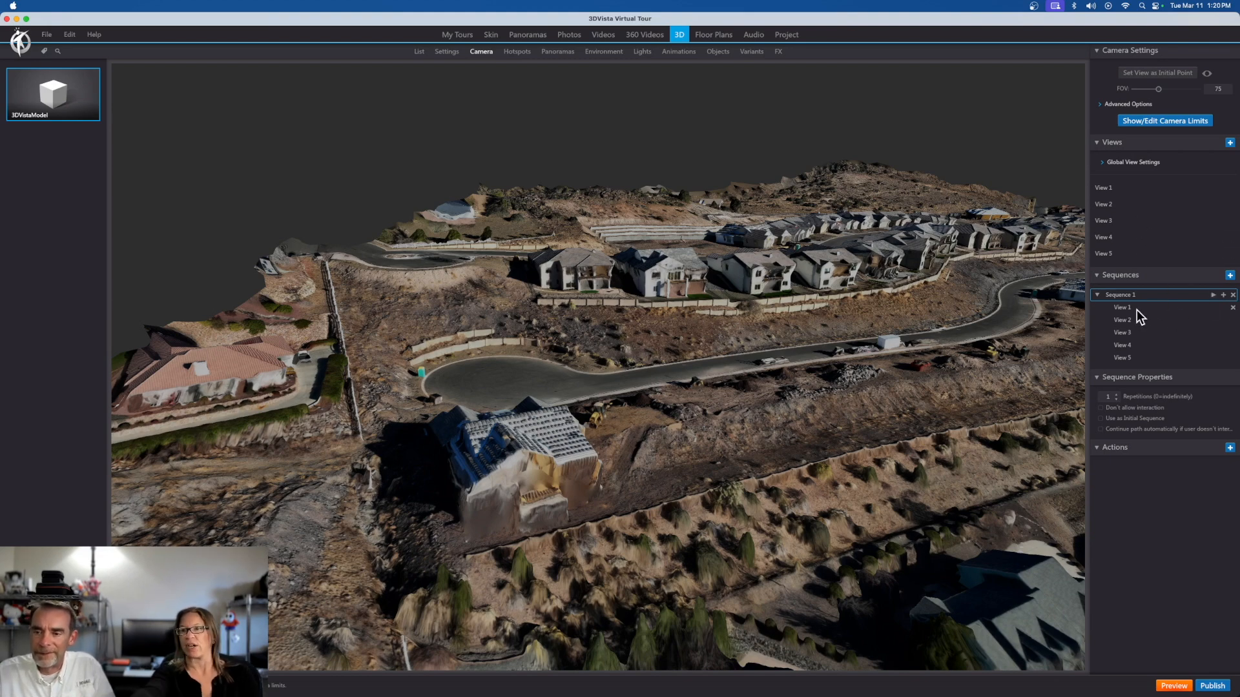
click(1123, 333)
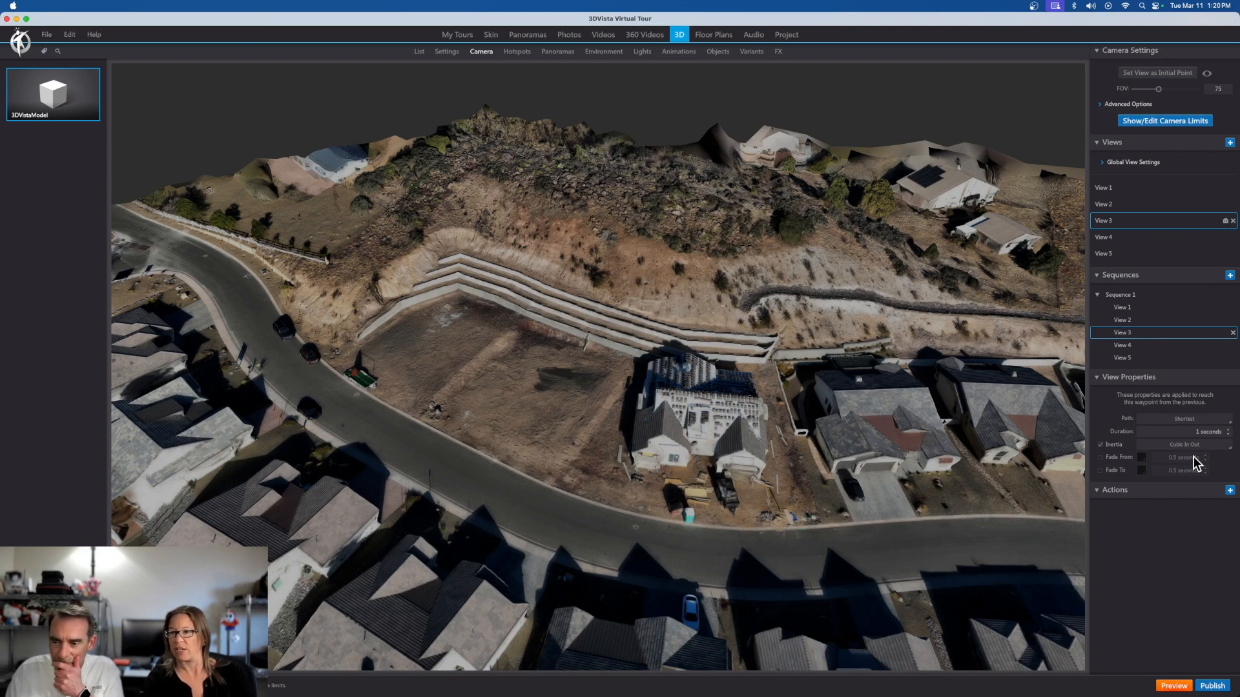
click(1200, 421)
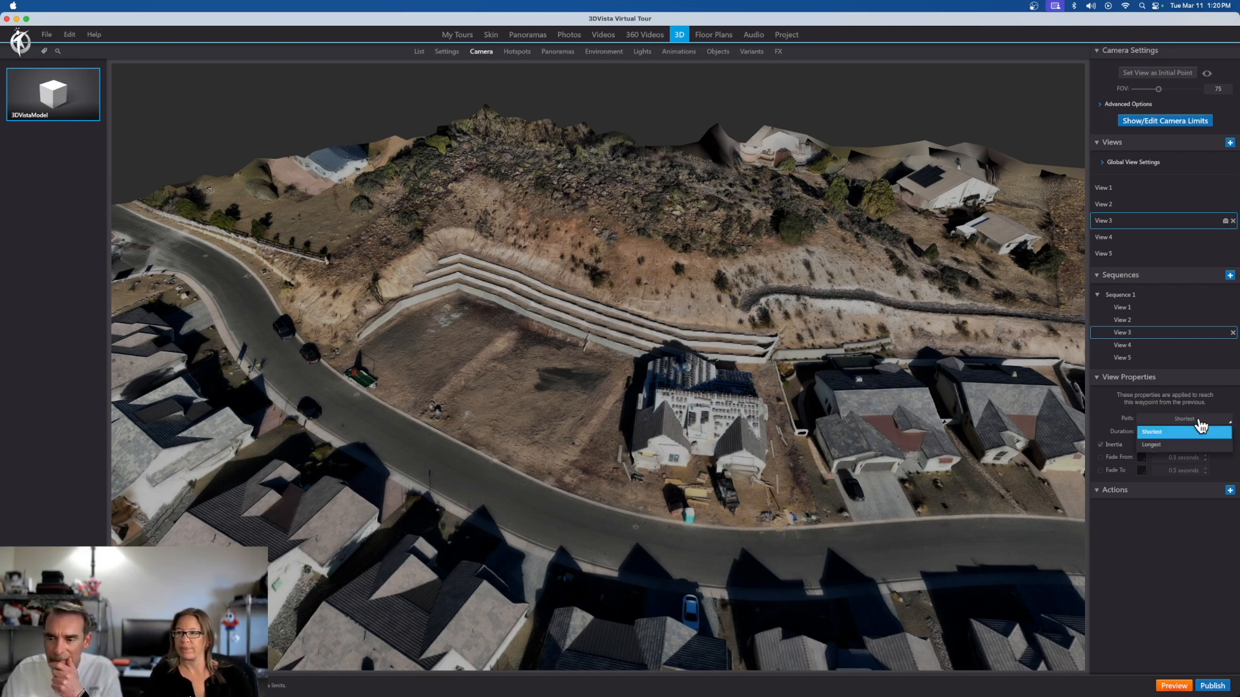
click(1199, 423)
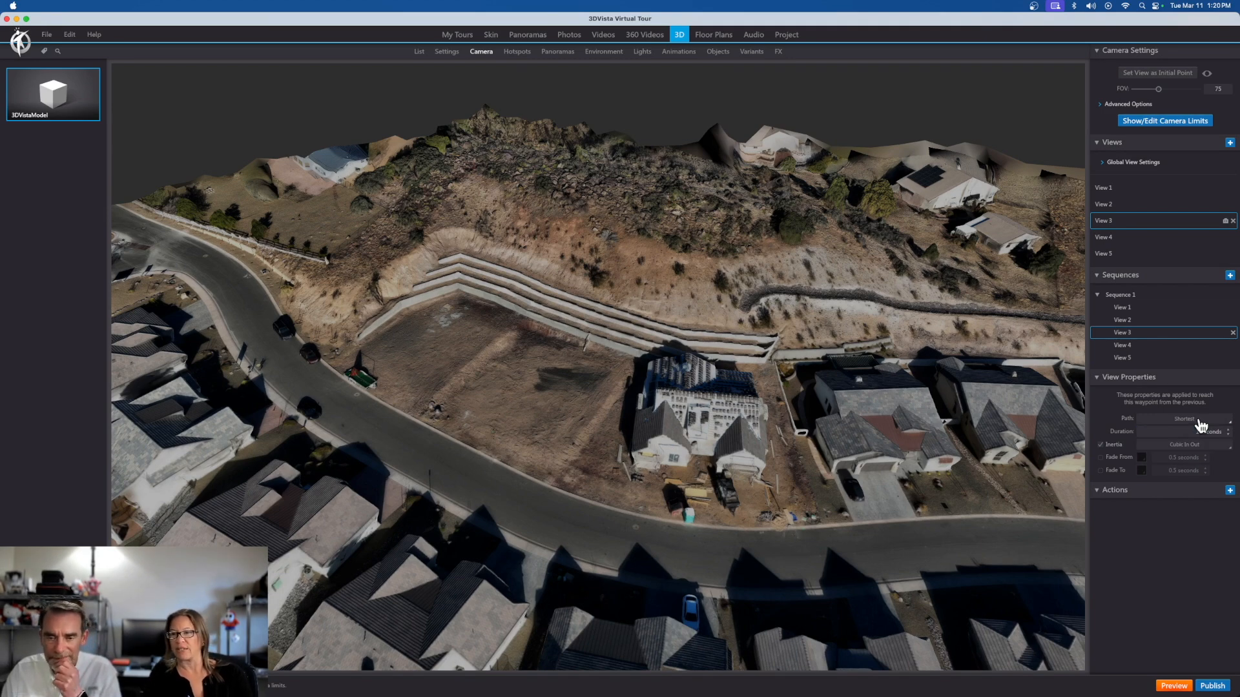
click(1199, 421)
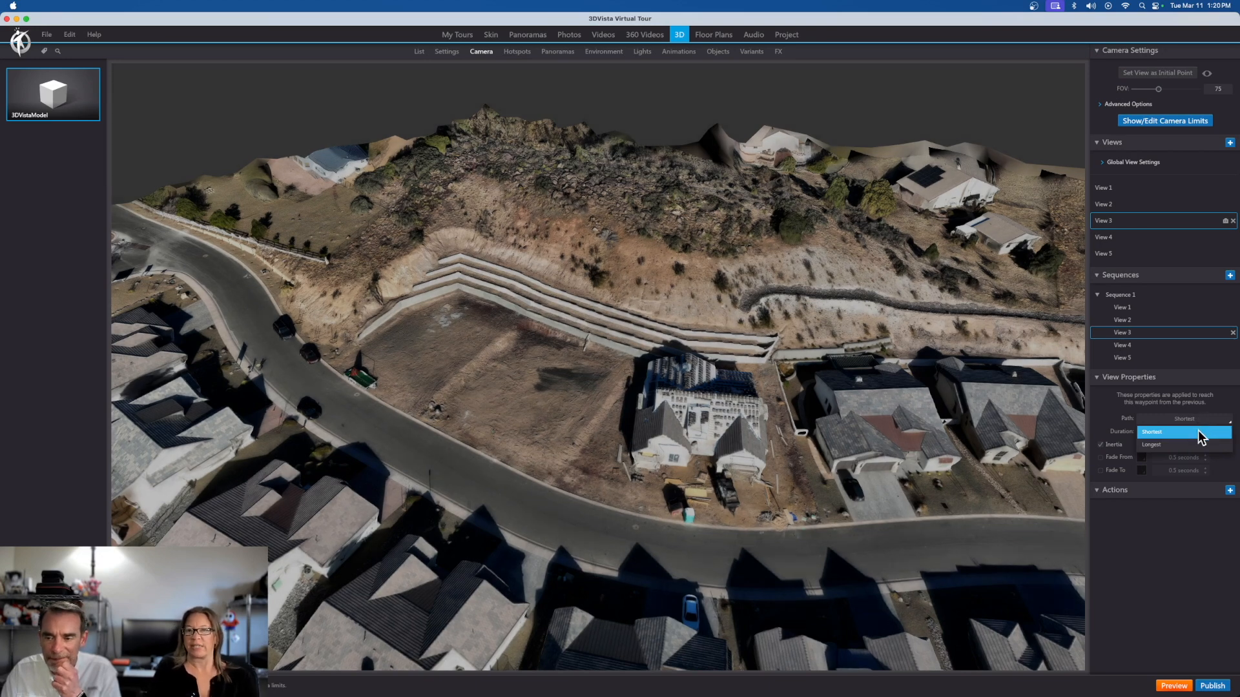
click(1198, 432)
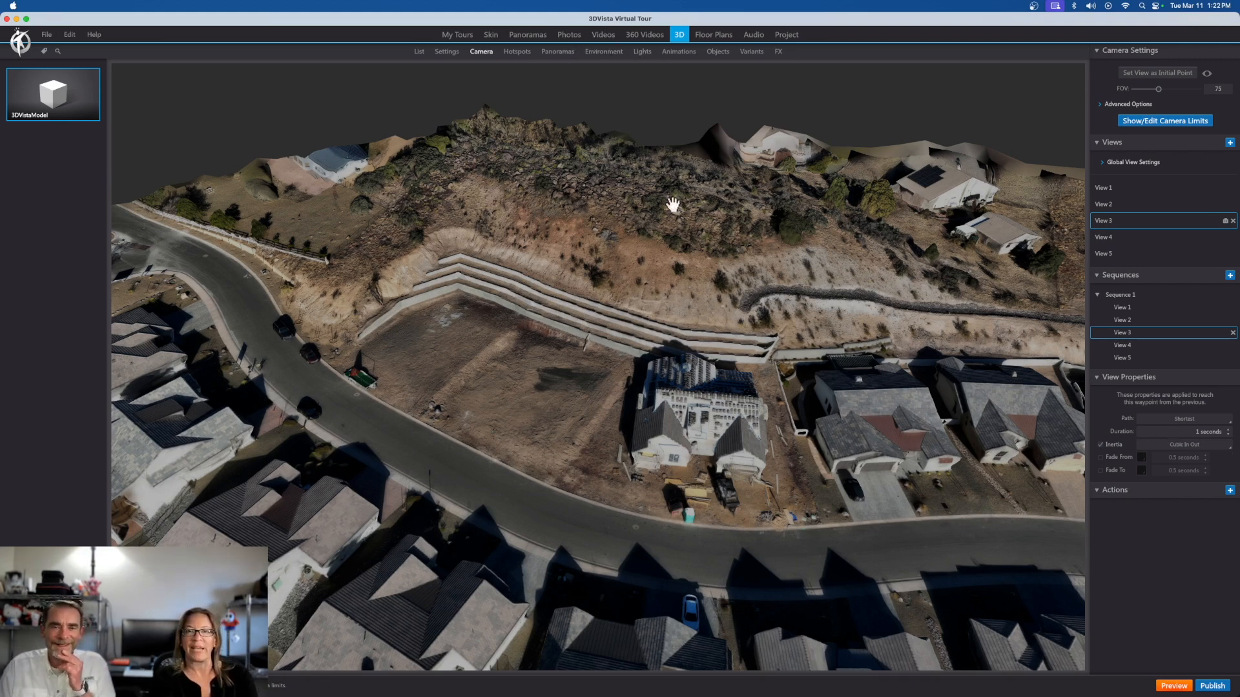
Enable Baked Textures in the model's light settings, with the whole neighborhood in view.
drag(672, 219, 672, 224)
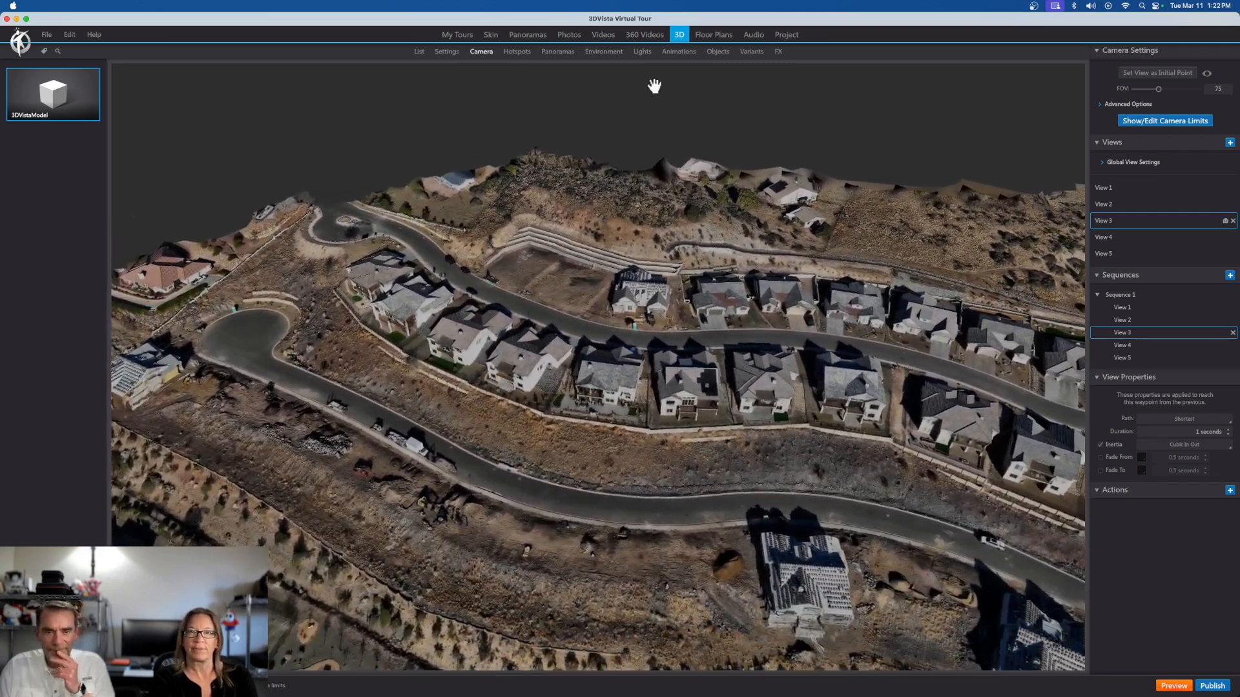
click(642, 54)
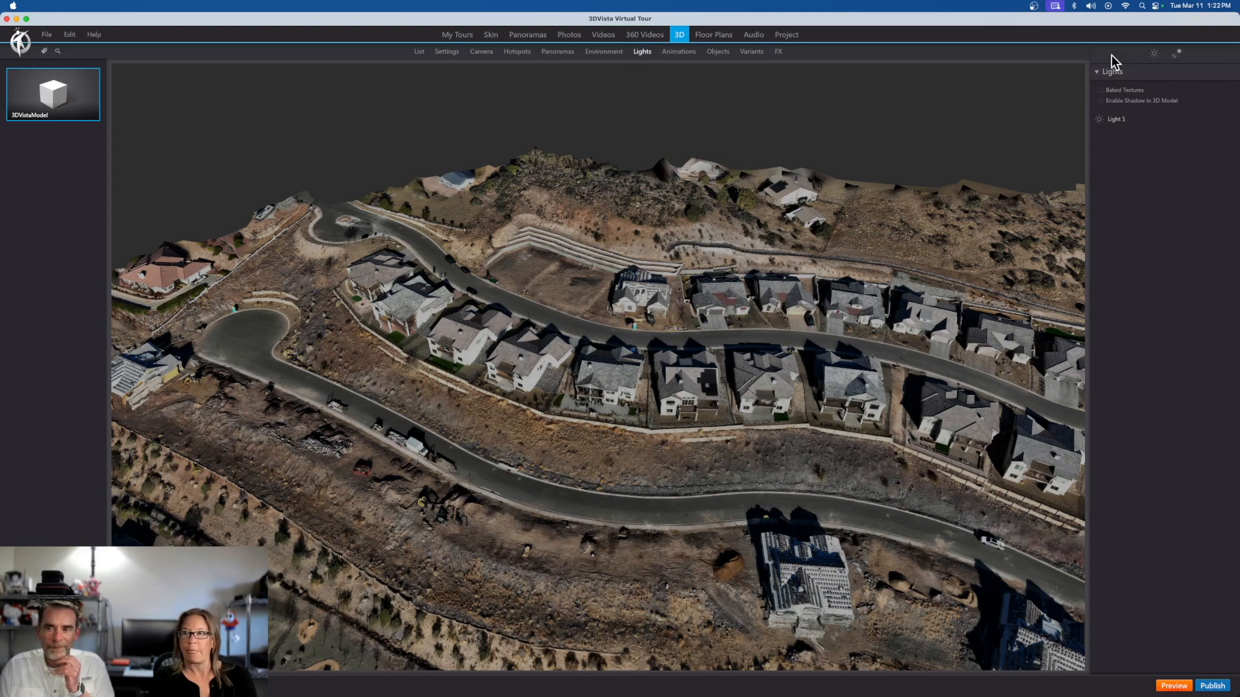
click(1101, 91)
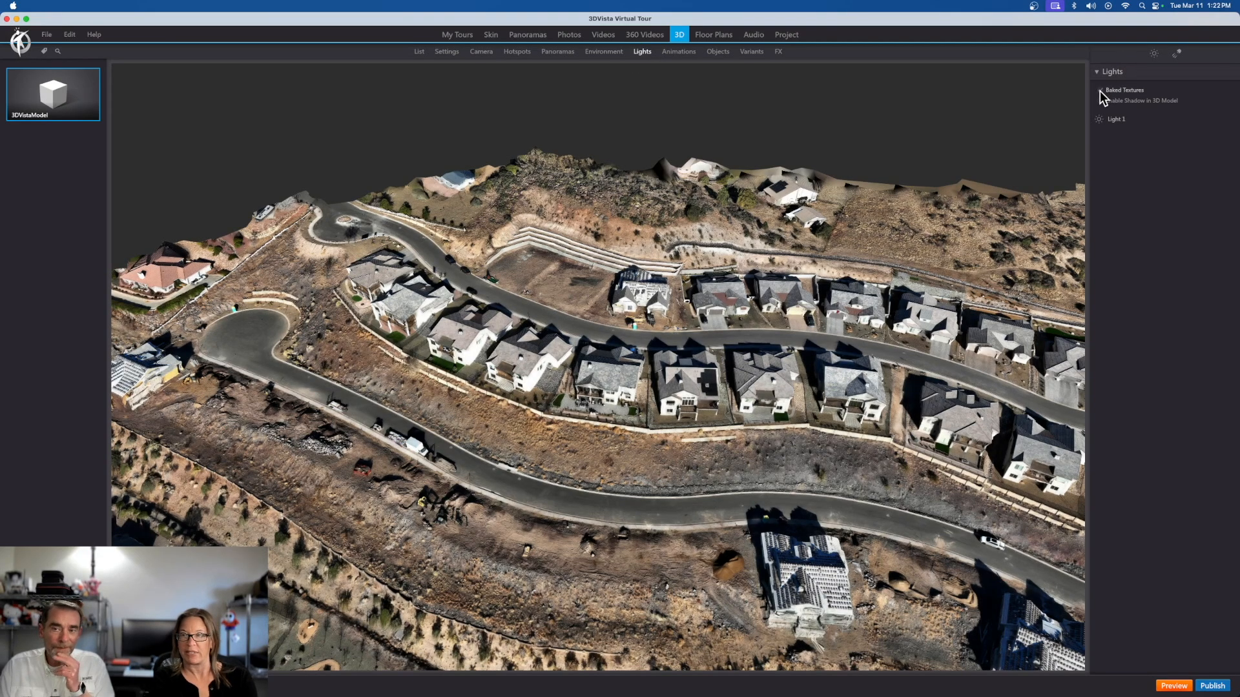
Switch Baked Textures off and on again to compare the model's brightness.
click(1100, 89)
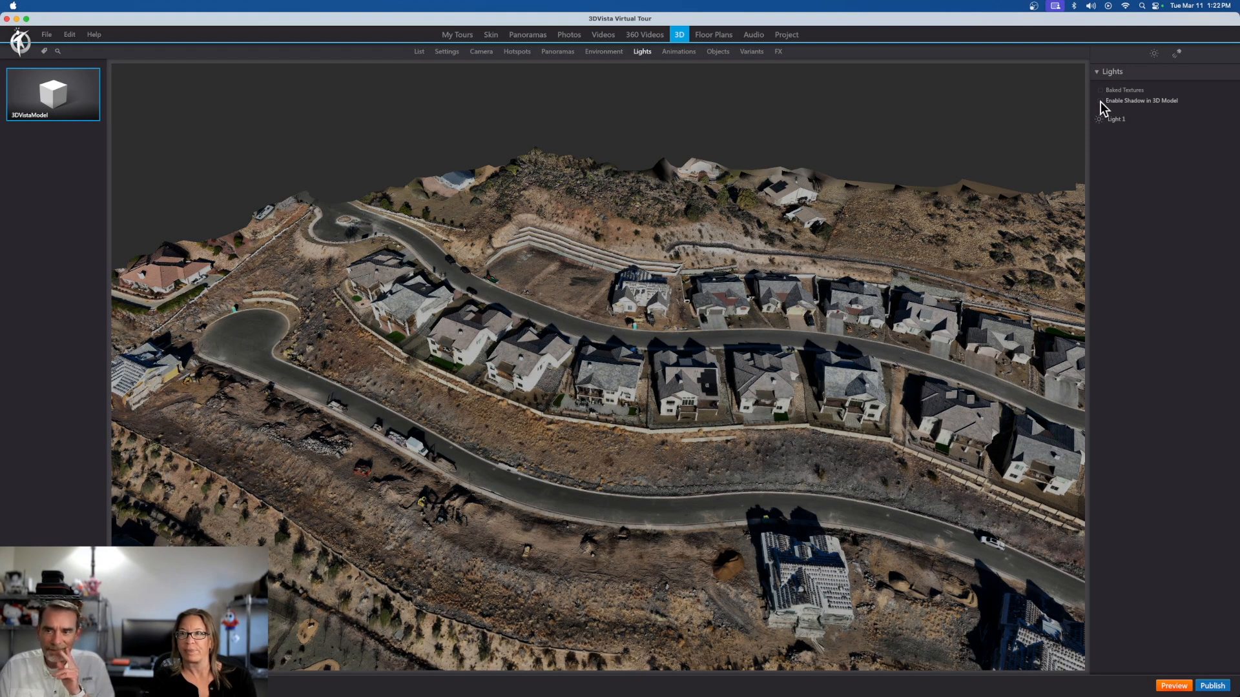
click(1101, 90)
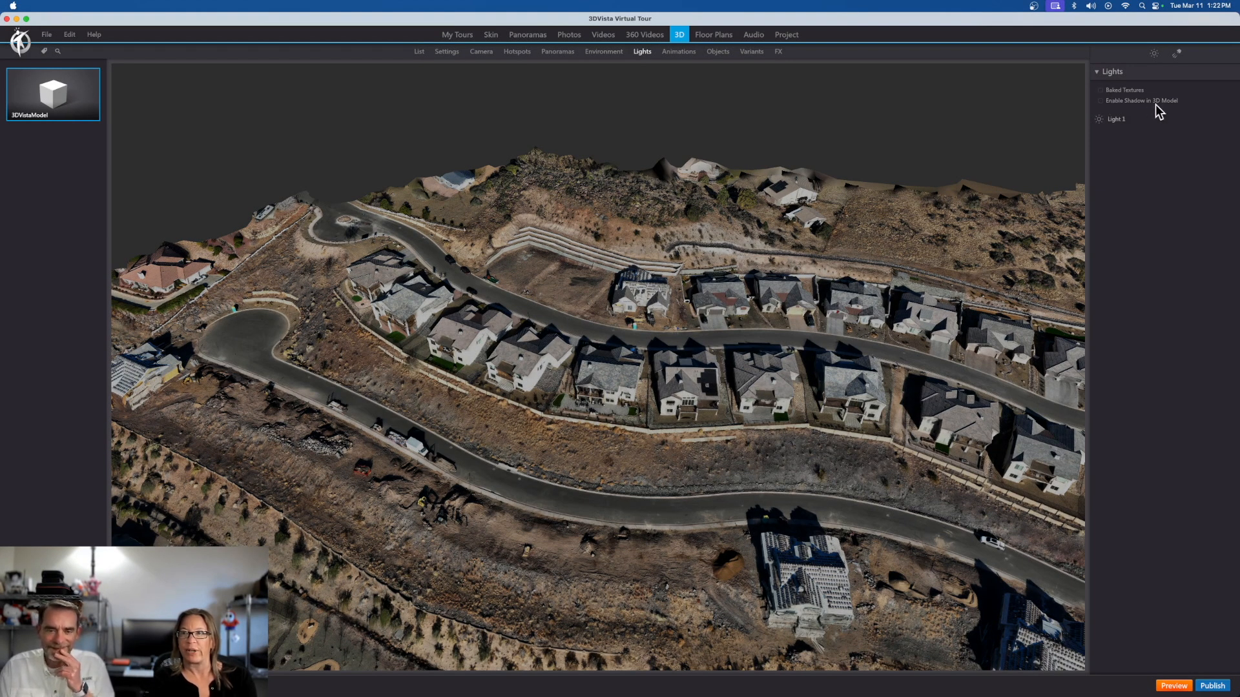
click(1100, 91)
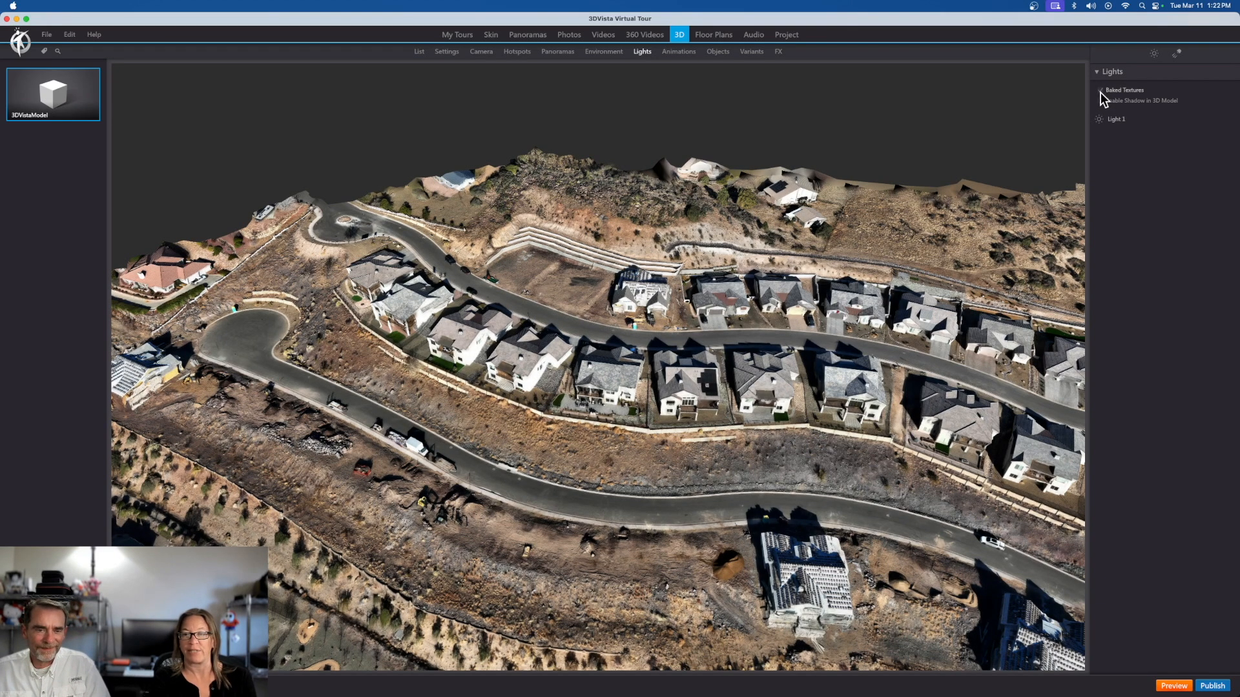
Try Light 1 at an intensity of 0.97 and 0.33 while Baked Textures is enabled.
click(1118, 120)
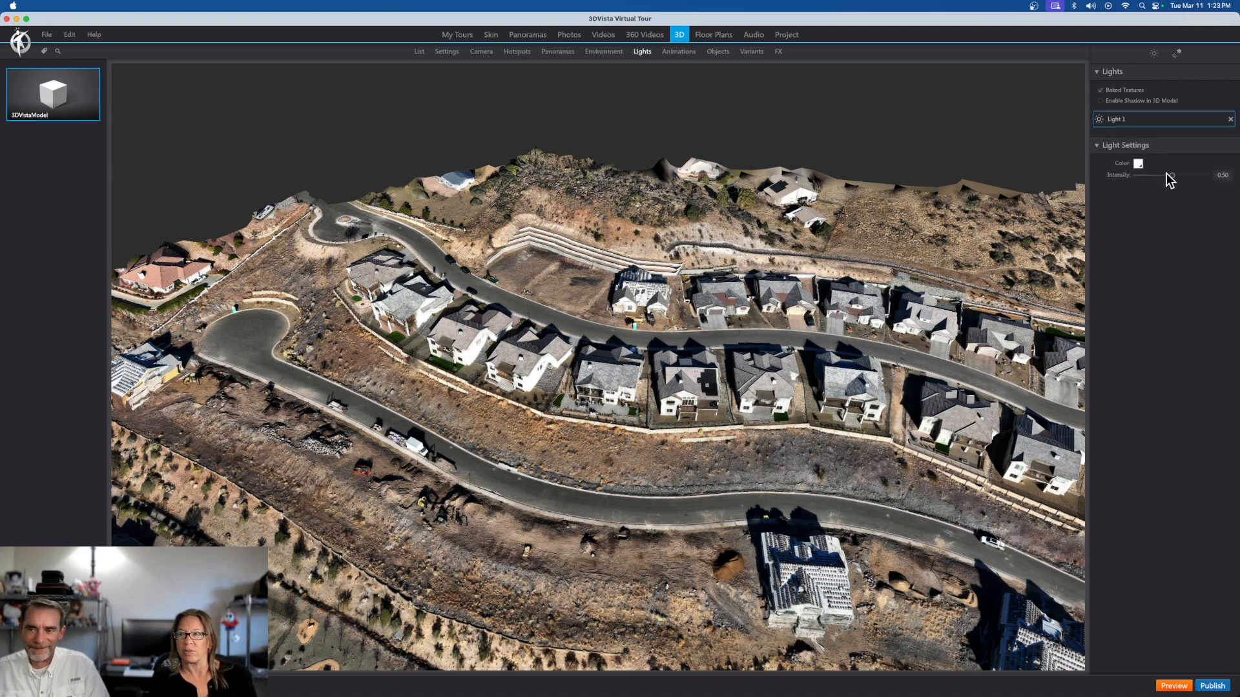
drag(1172, 176, 1188, 176)
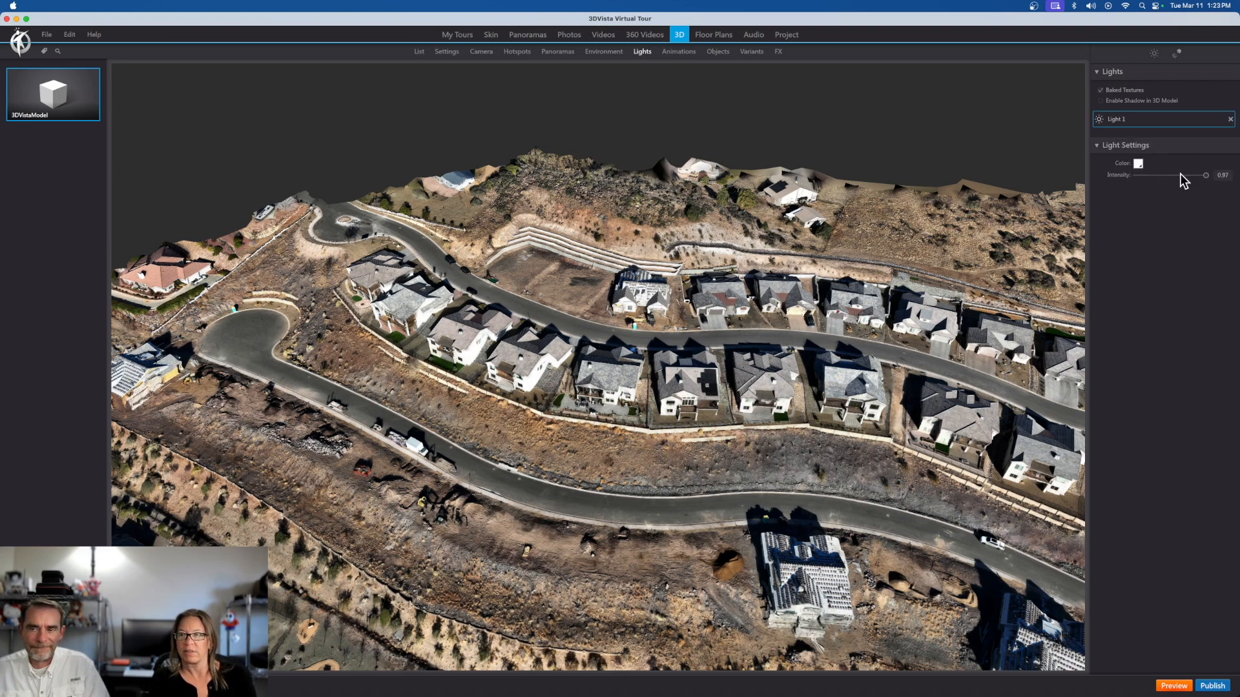
click(1160, 176)
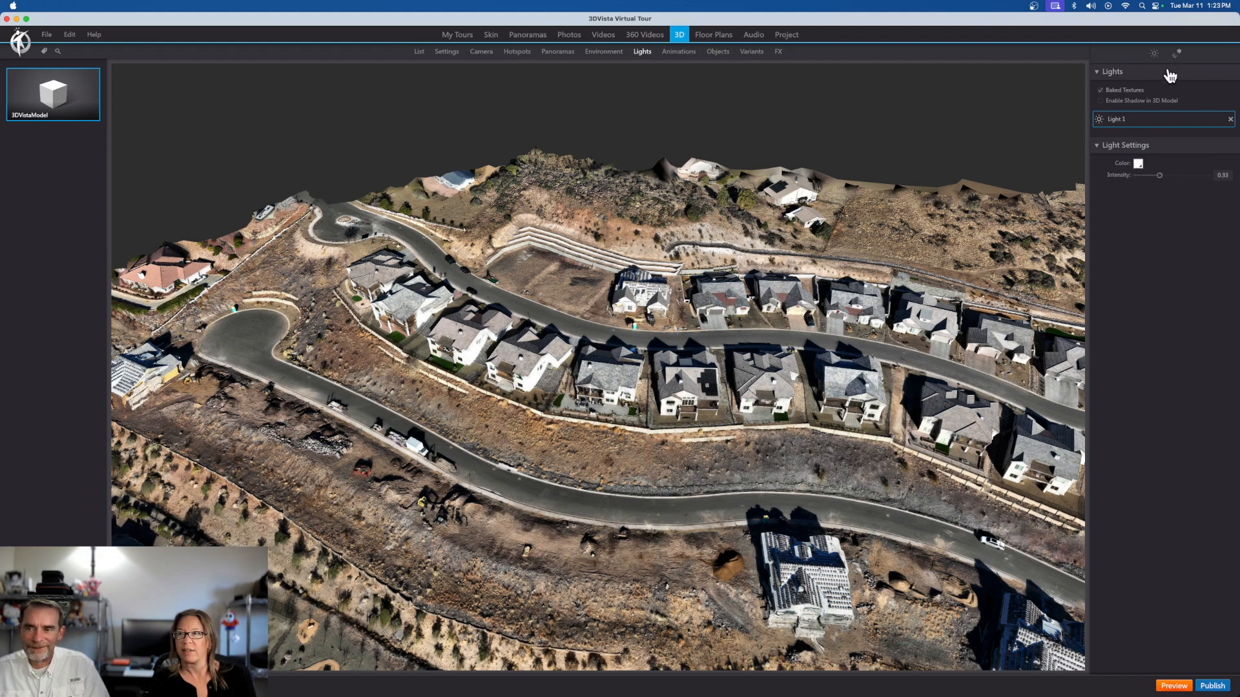
Disable Baked Textures and set Light 1's intensity to 0.44.
click(1101, 91)
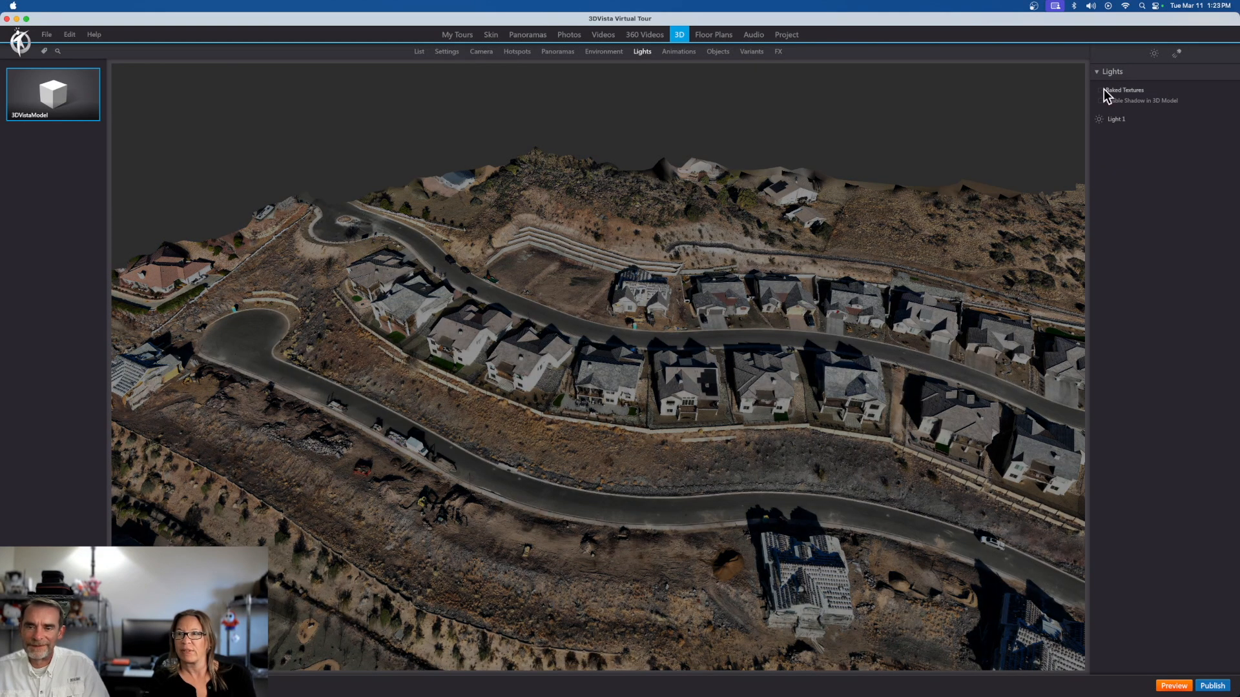
click(1111, 120)
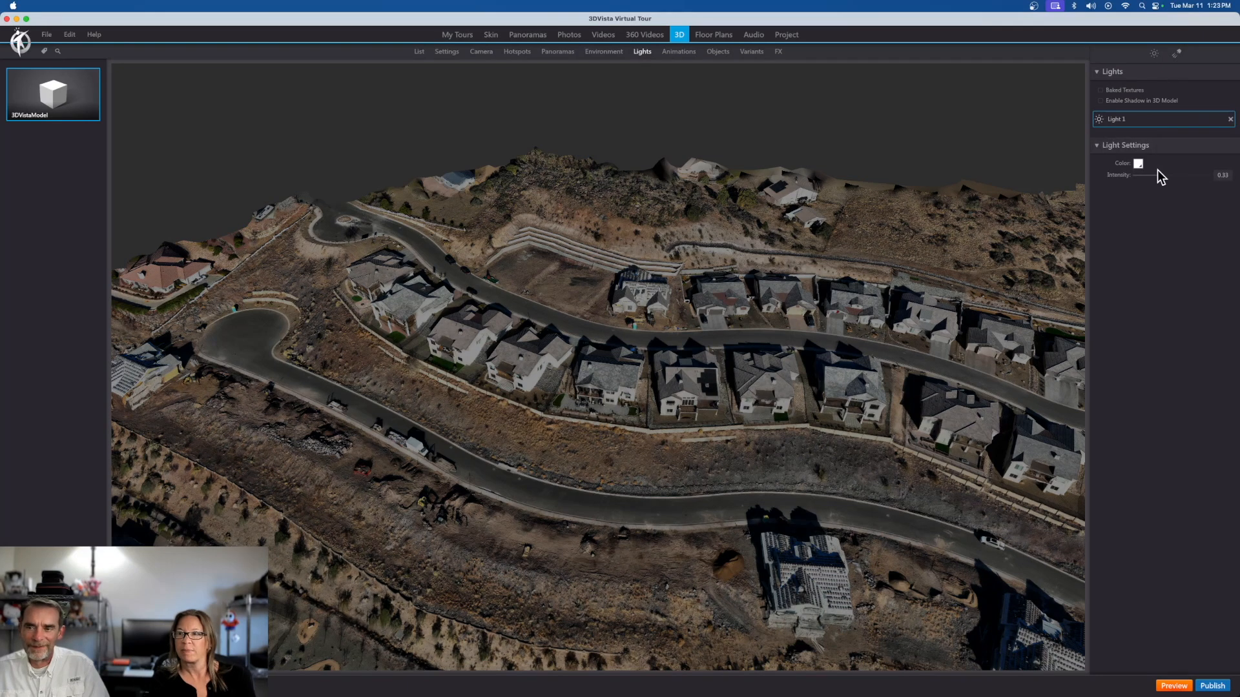
mouse_move(1158, 174)
mouse_down()
mouse_move(1200, 177)
mouse_move(1150, 176)
mouse_move(1197, 177)
mouse_move(1168, 176)
mouse_up()
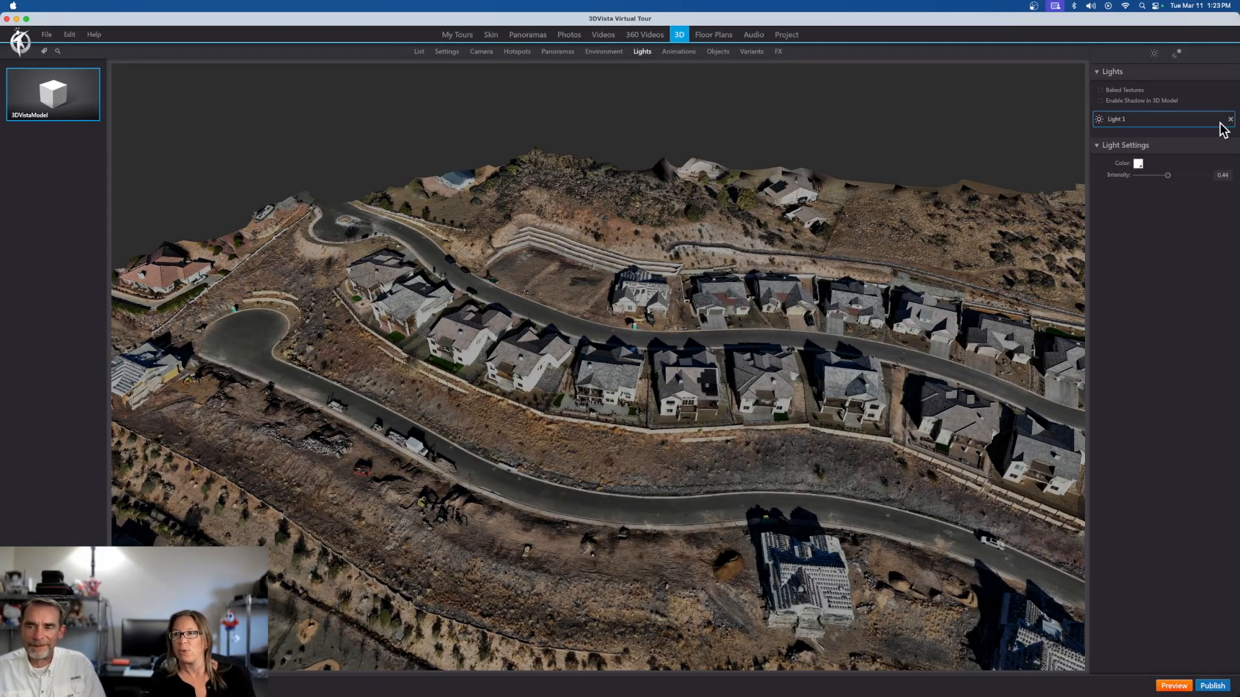
Add a directional light with yaw -16 and pitch 22, and look at its advanced shadow options.
click(1179, 55)
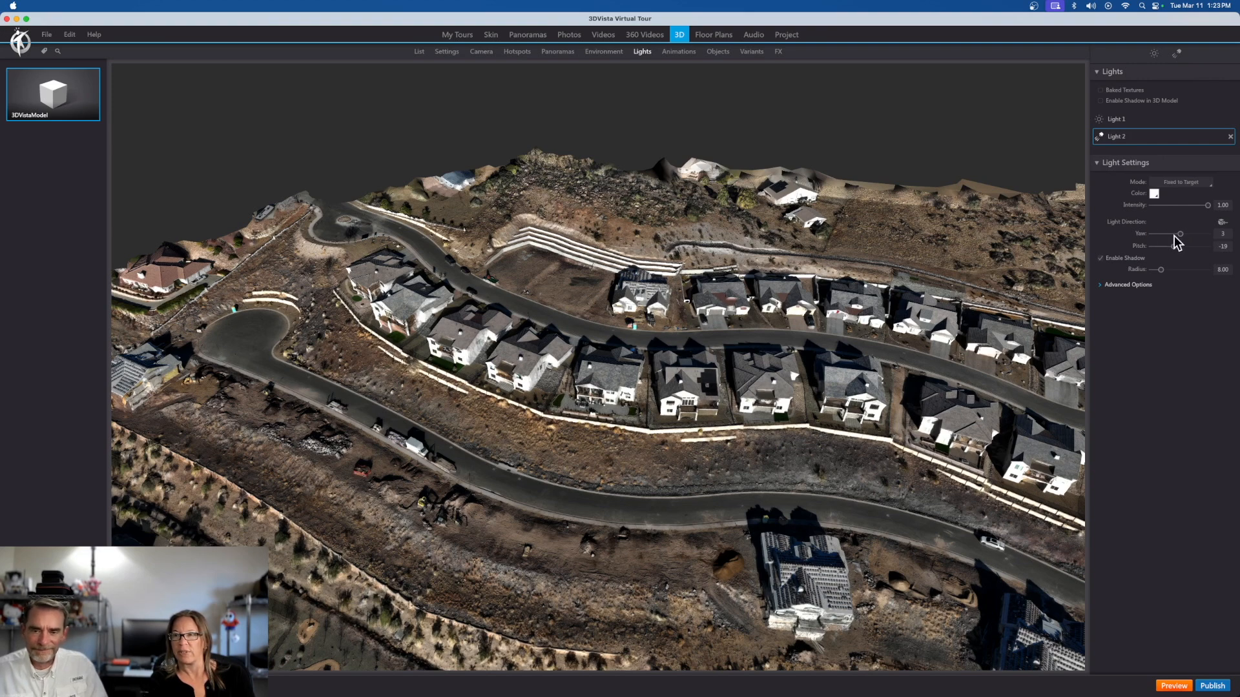
mouse_move(1180, 236)
mouse_down()
mouse_move(1149, 234)
mouse_move(1199, 248)
mouse_up()
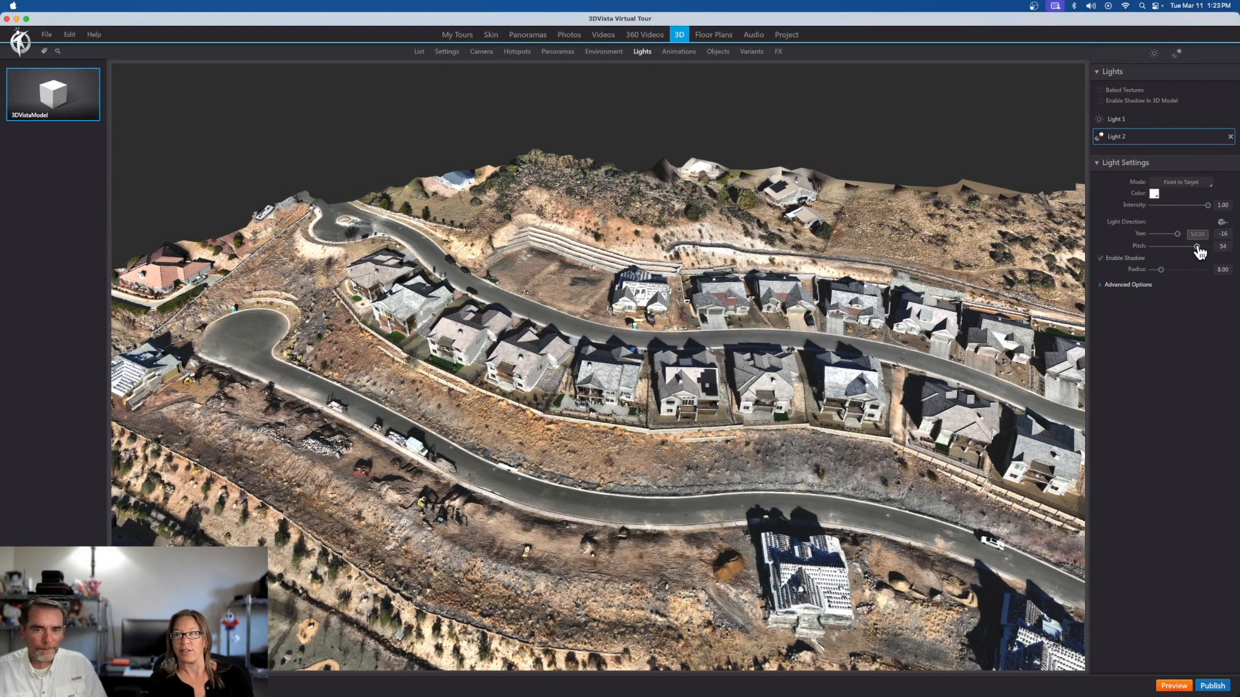
drag(1198, 249, 1188, 249)
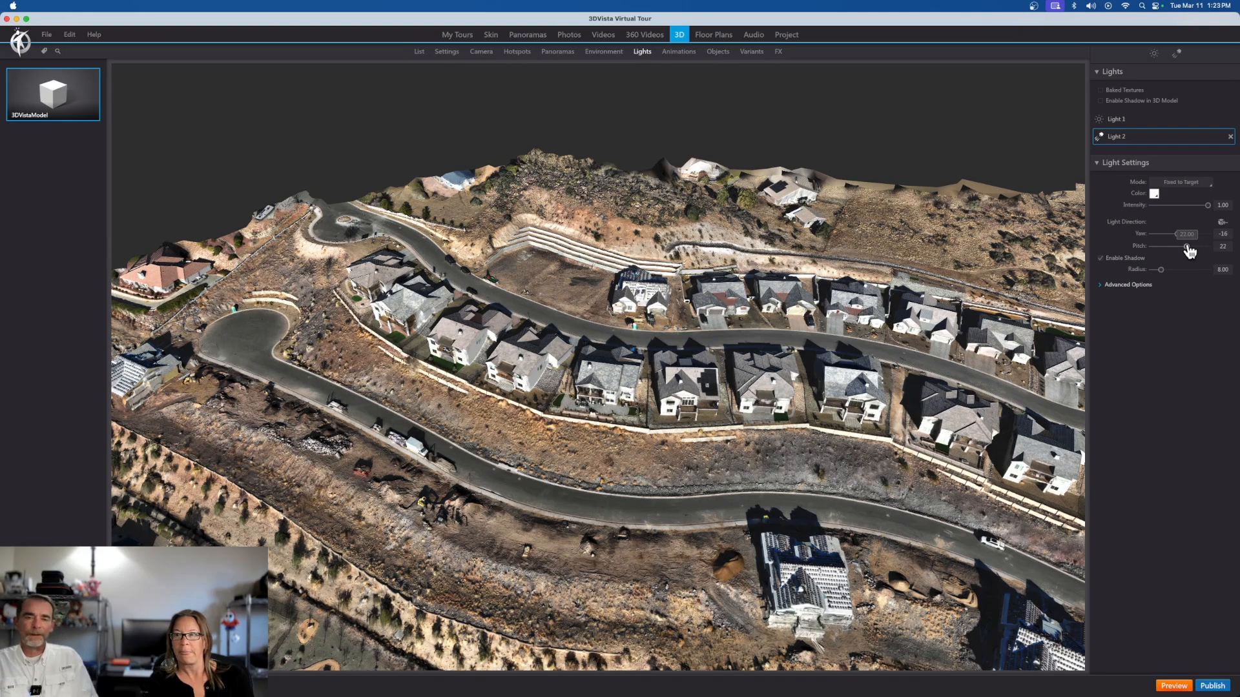
click(1111, 285)
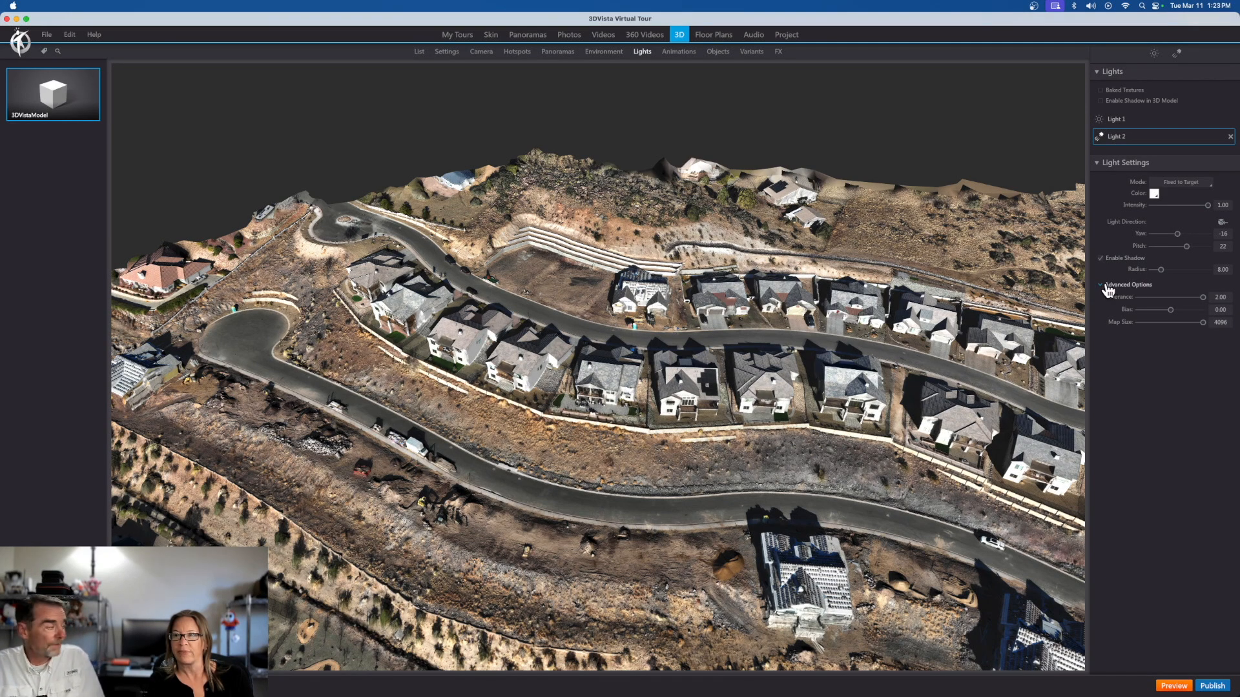
click(1108, 286)
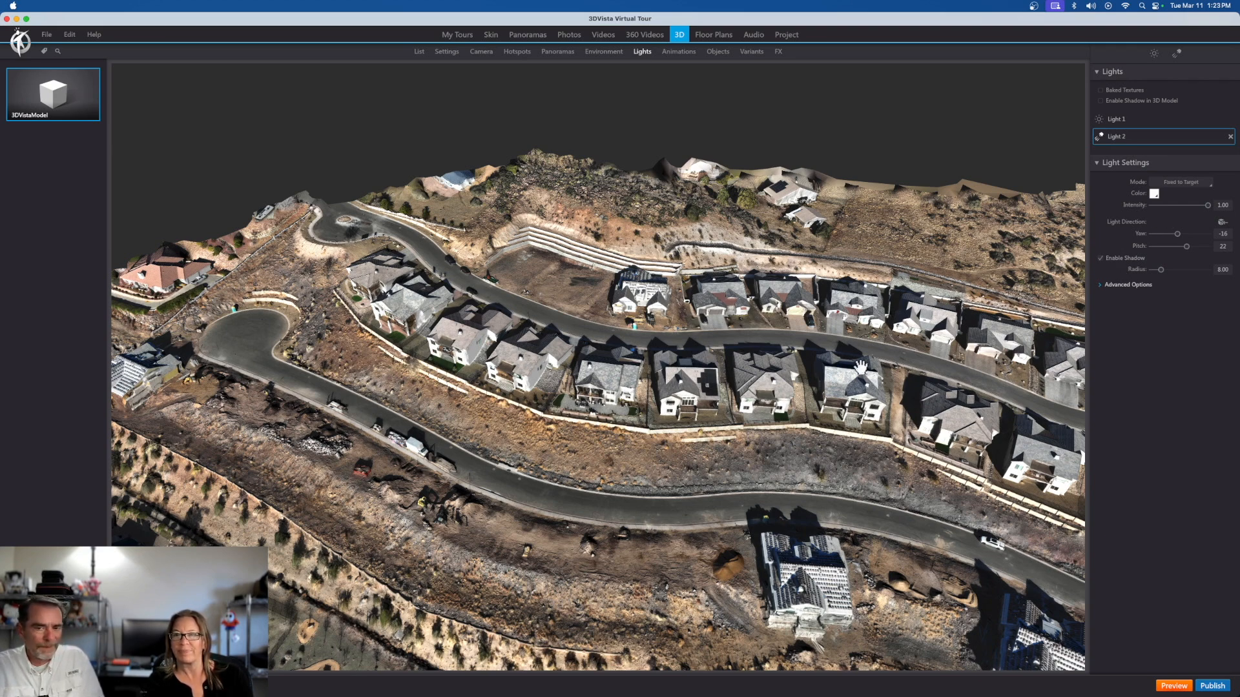
Delete Light 2 and set Light 1's intensity to 0.89, inspecting the neighborhood and the far cul-de-sac.
drag(791, 387, 847, 391)
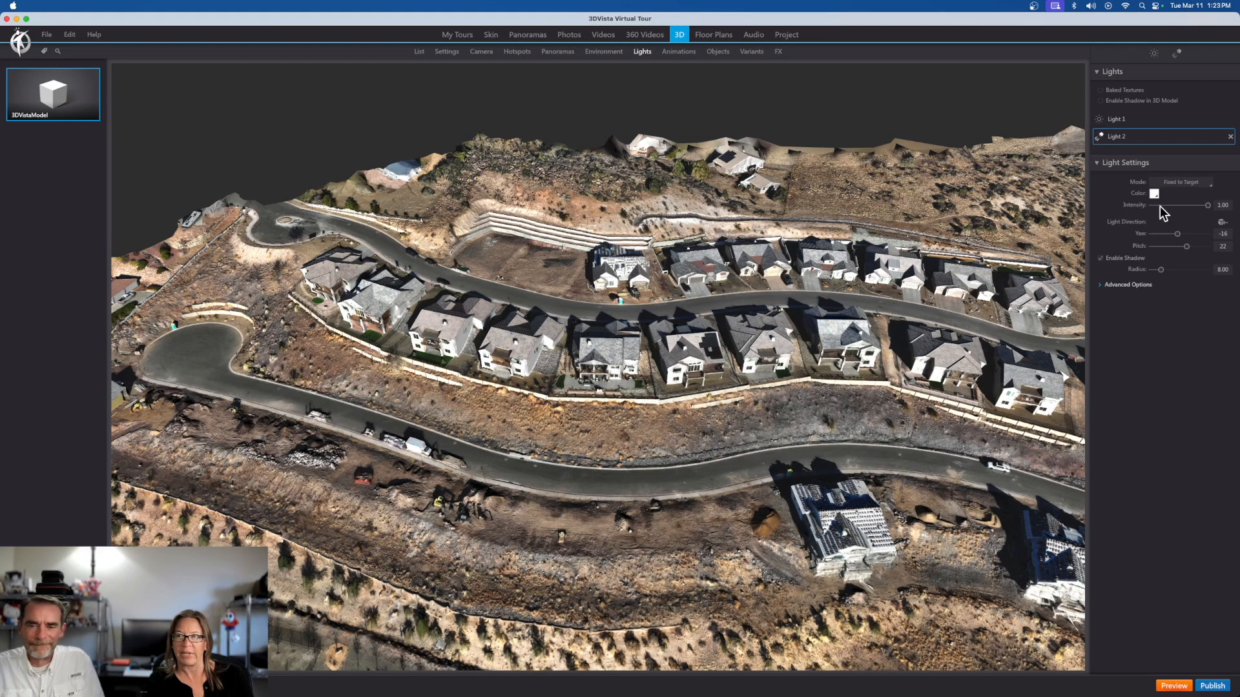
click(1230, 136)
click(1118, 122)
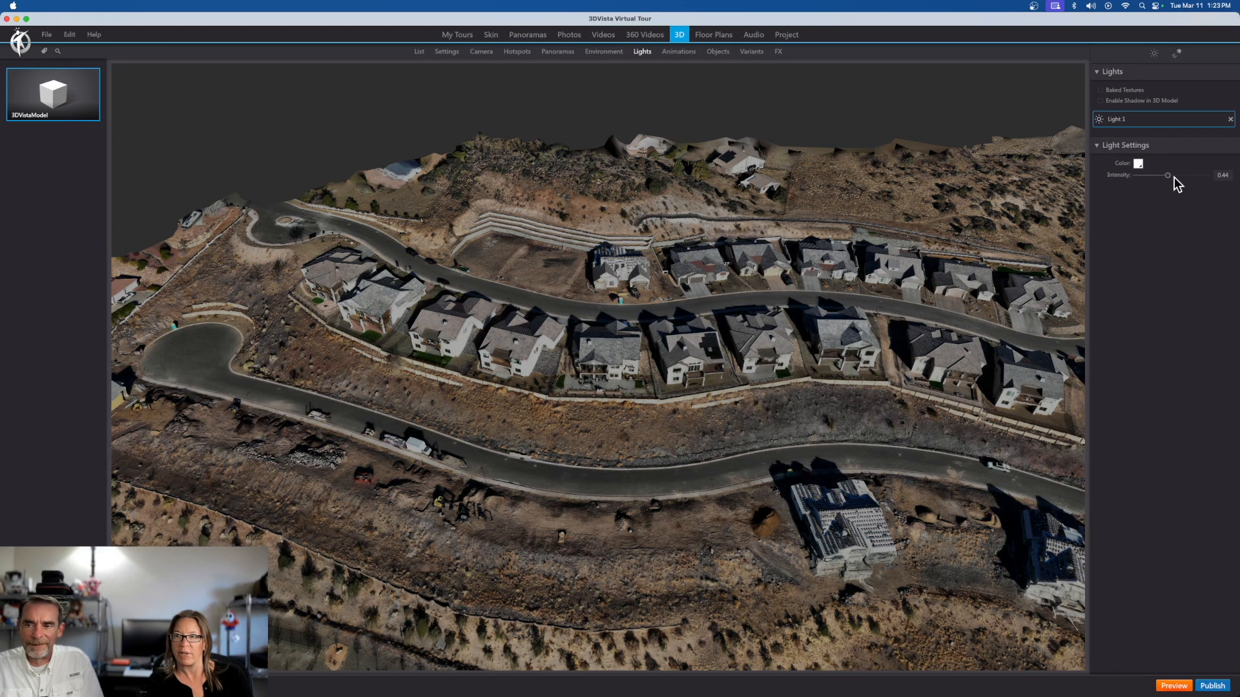
drag(1174, 176, 1199, 176)
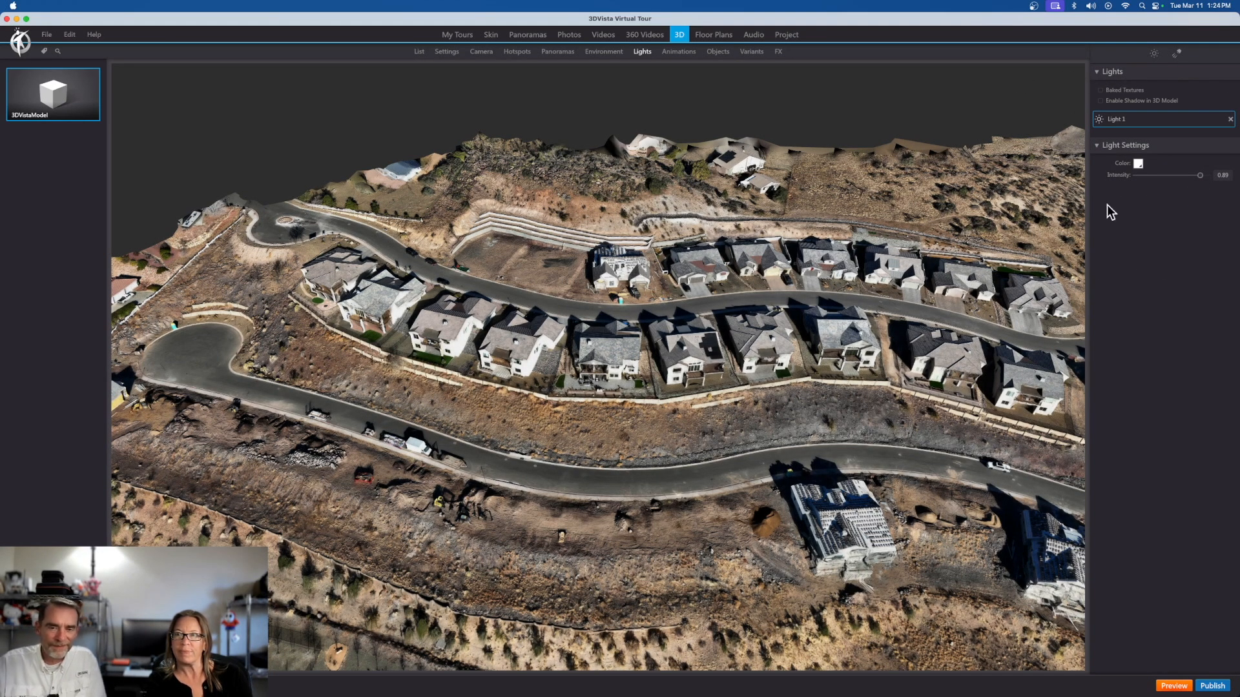
drag(1018, 273, 418, 259)
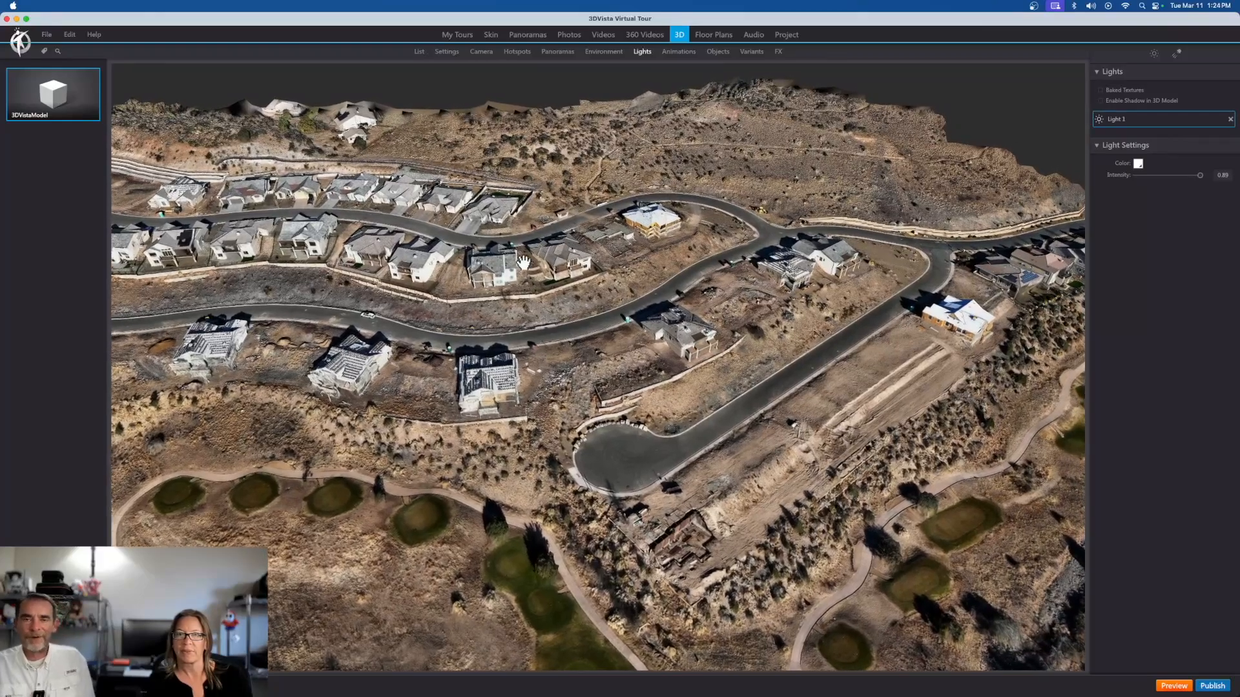
drag(595, 237, 588, 282)
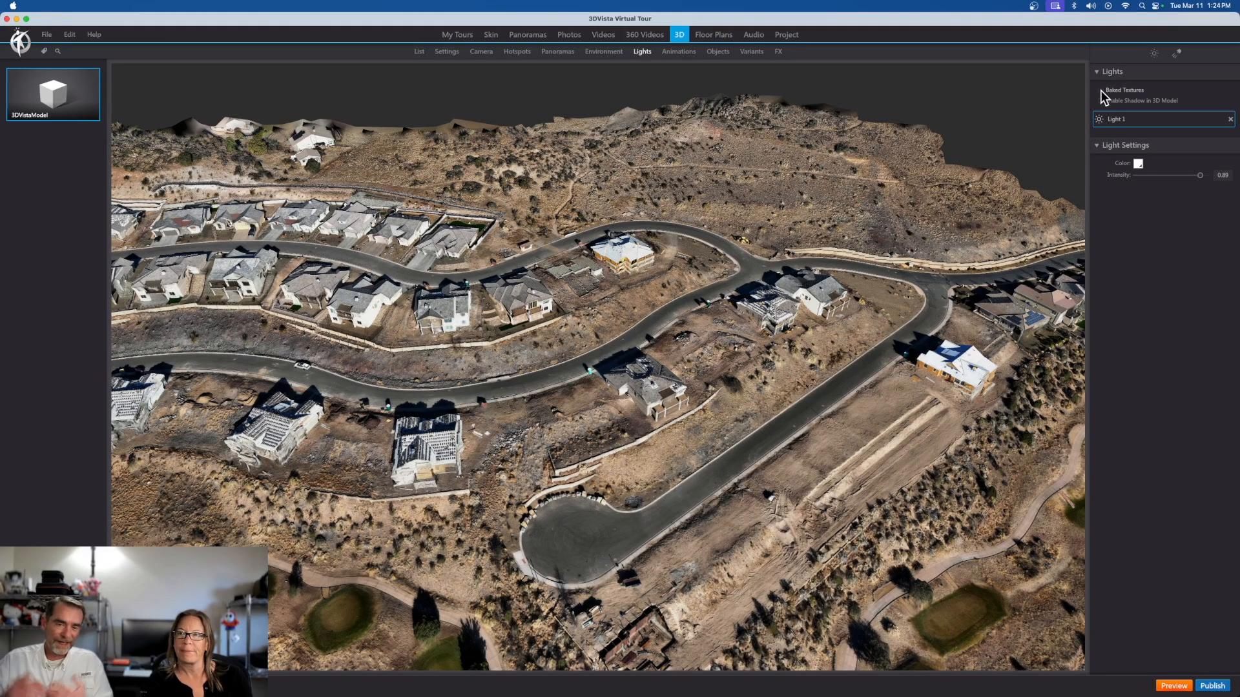
Delete Light 1 and enable Baked Textures so the model is lit by its own textures.
click(1230, 120)
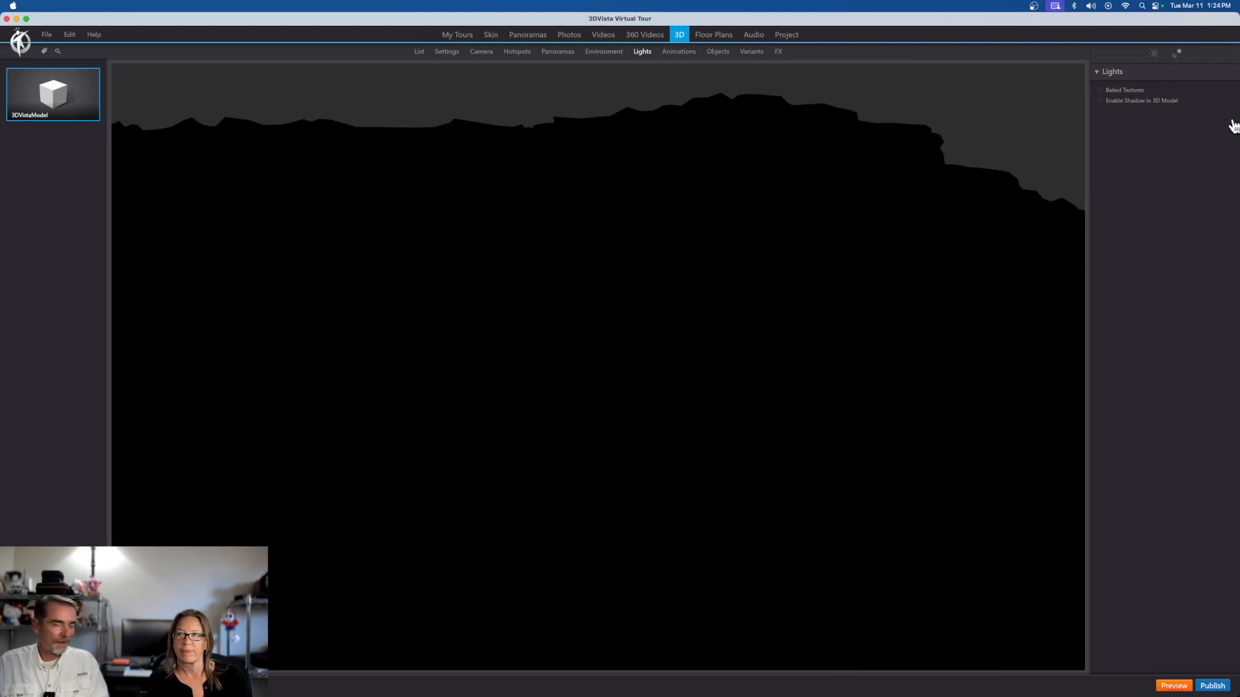
click(1101, 90)
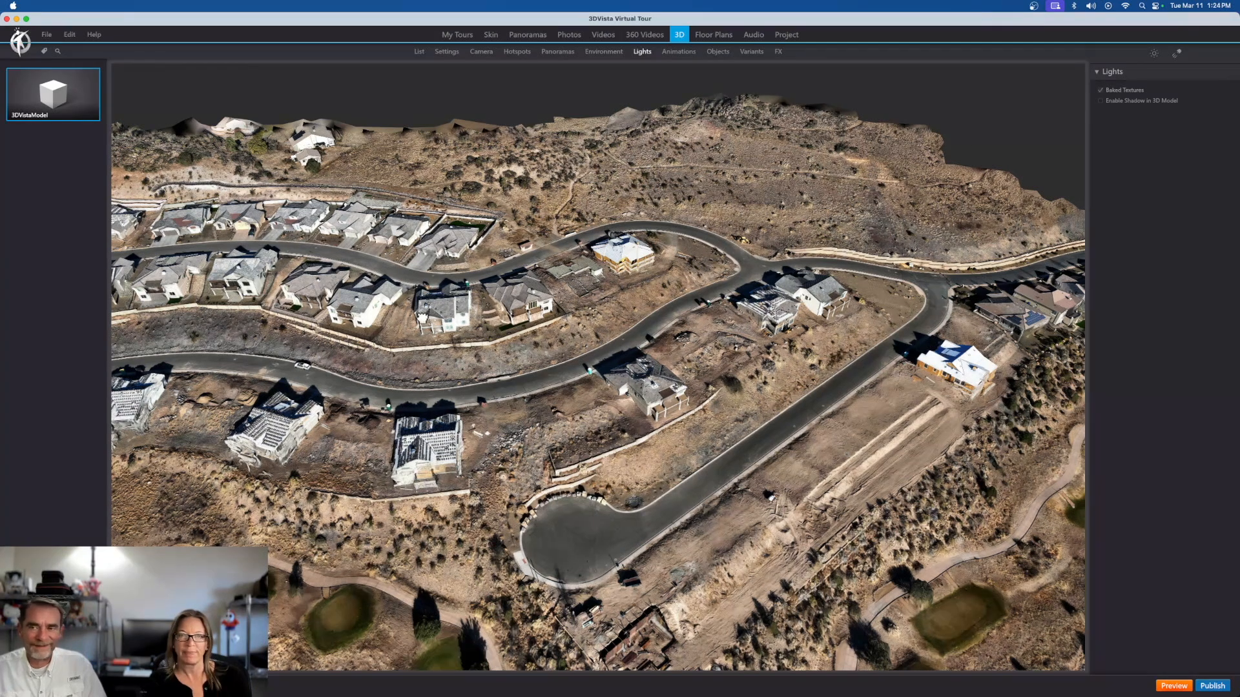
drag(424, 451, 502, 184)
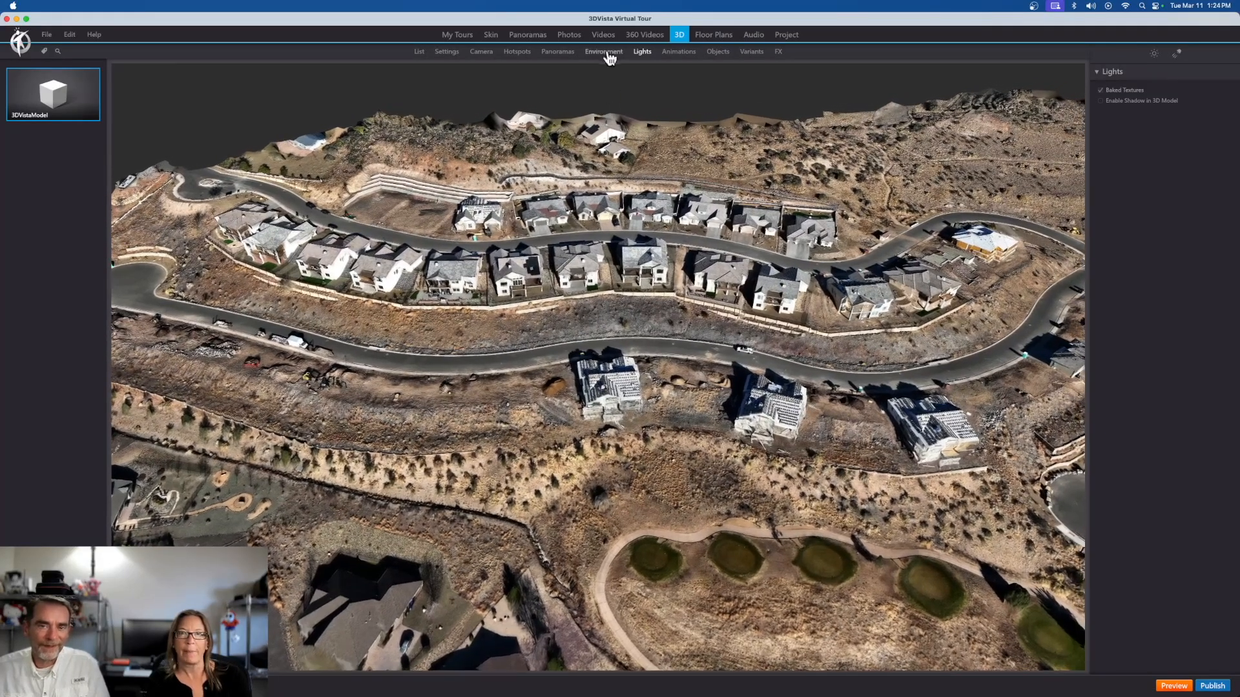
Examine the environment's floor and background settings around the whole model, and look at the animation options.
click(603, 53)
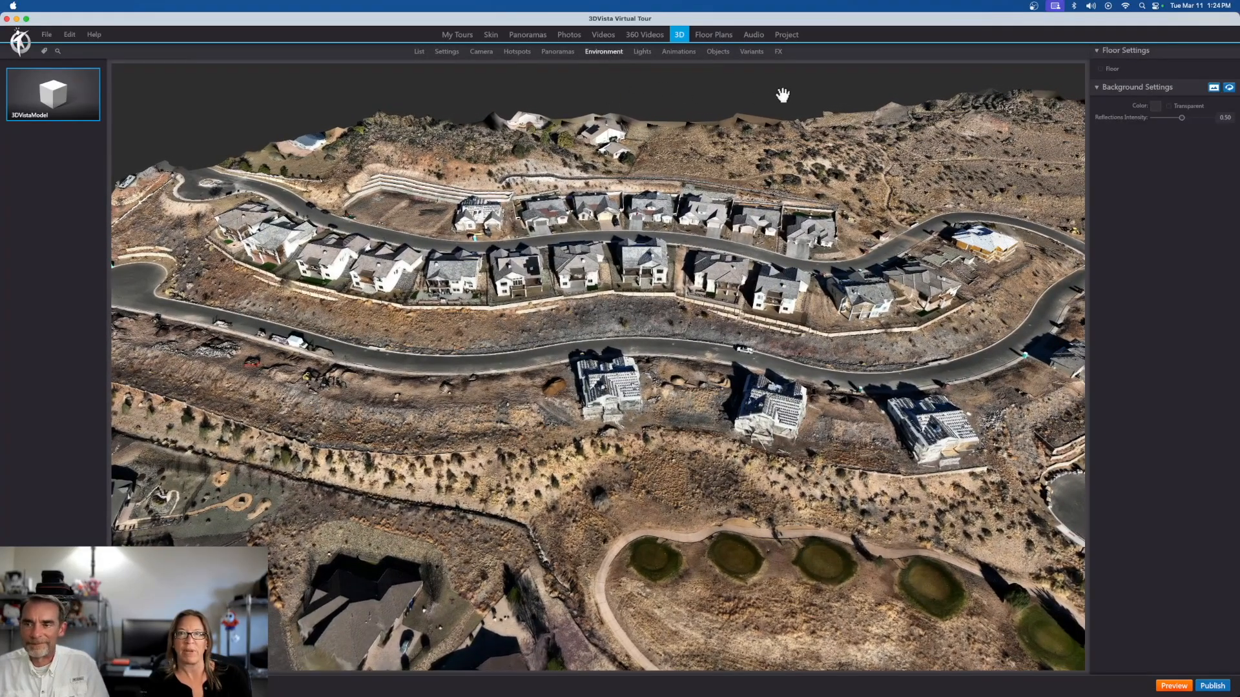
scroll(366, 268, down, 10)
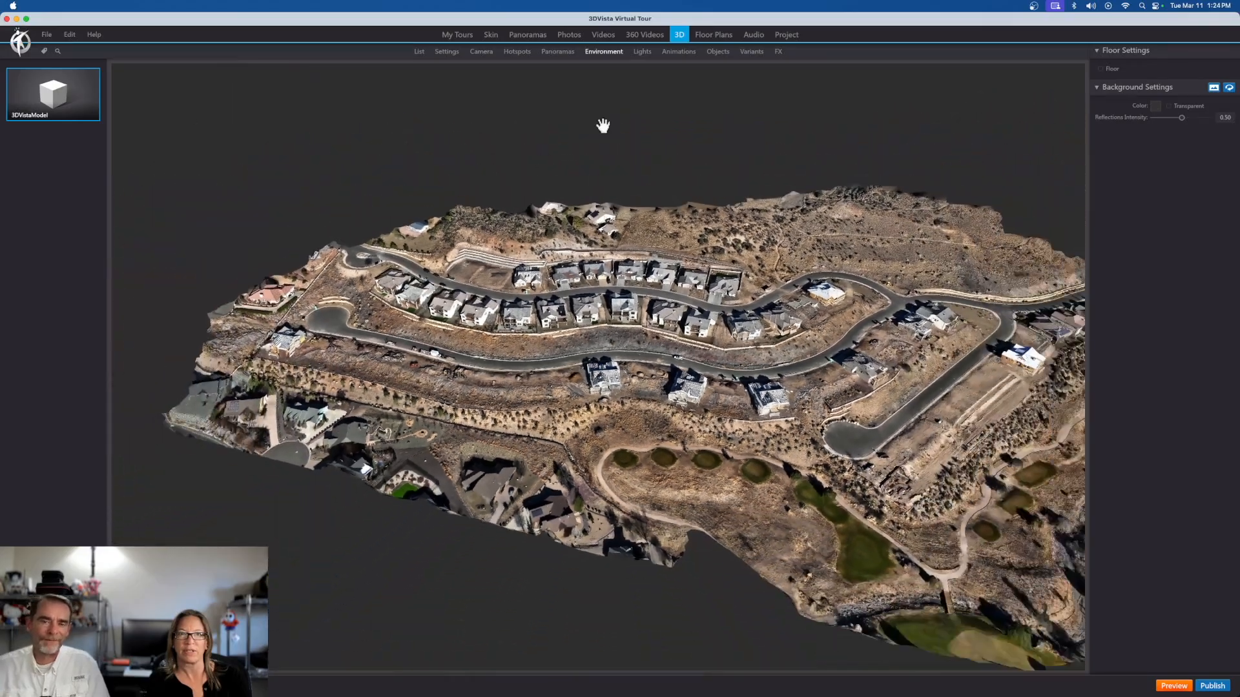
scroll(512, 261, up, 10)
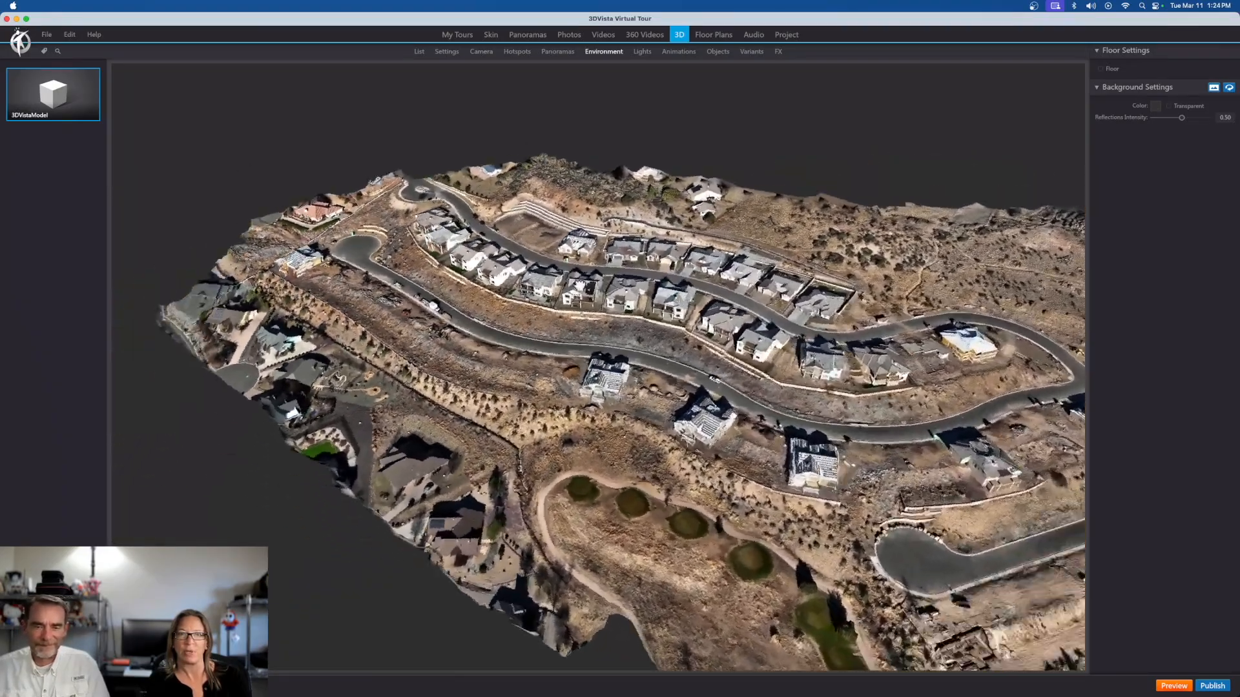
drag(512, 262, 636, 278)
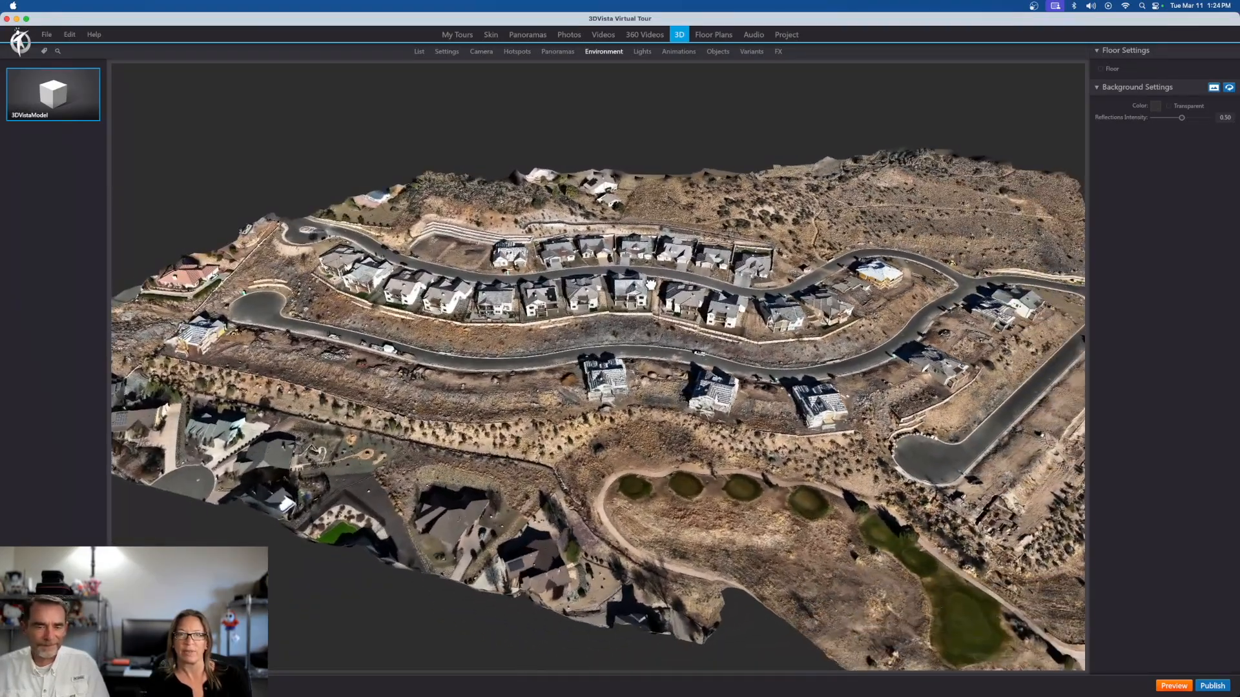
right_drag(649, 278, 526, 277)
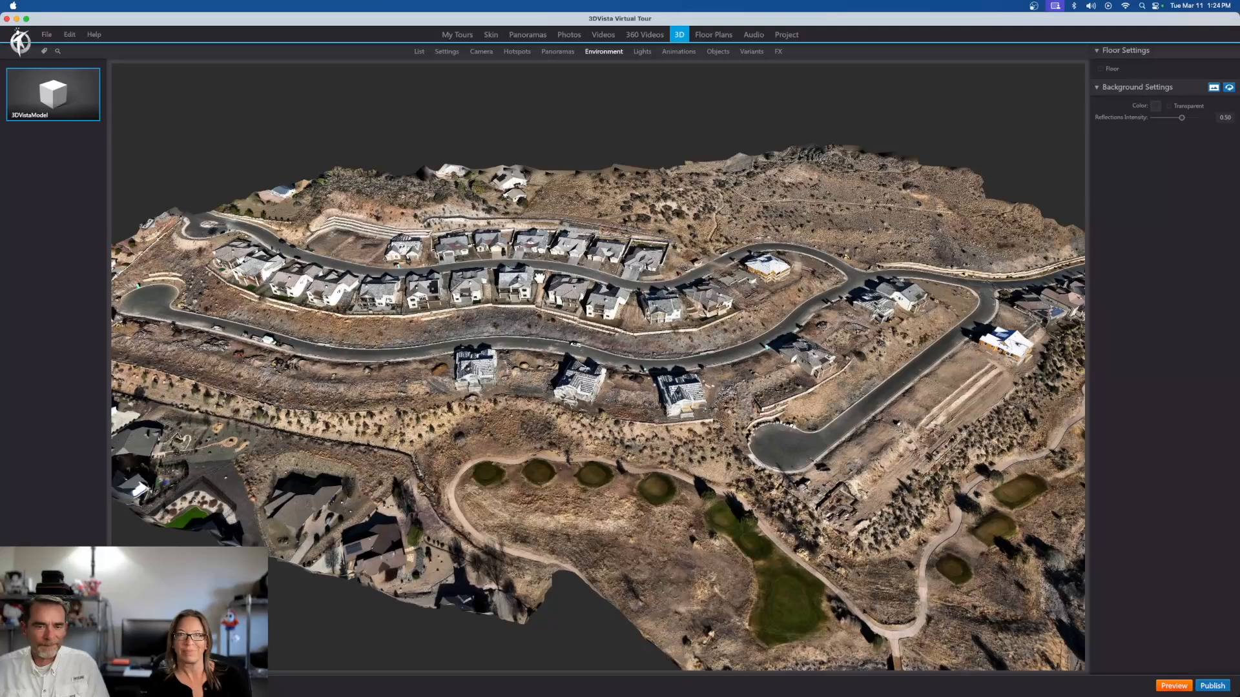
click(679, 53)
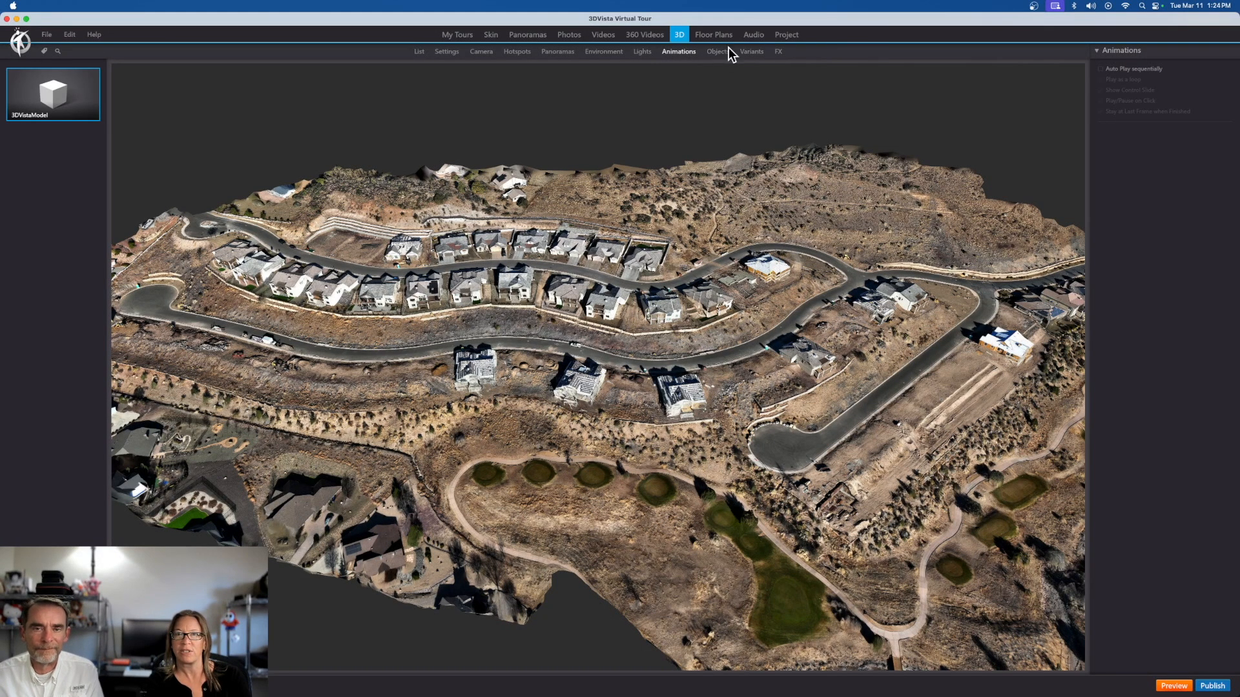
Test the fog density effect, and add Ambient Occlusion and remove it again.
click(780, 55)
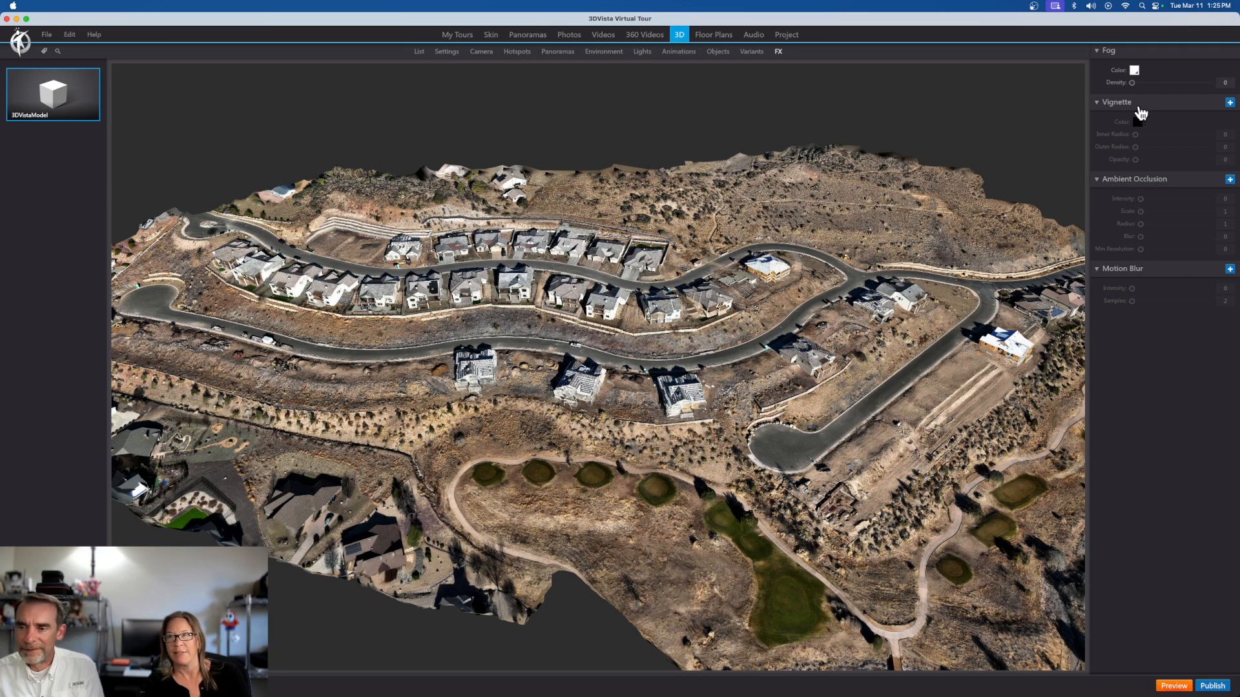
mouse_move(1131, 82)
mouse_down()
mouse_move(1146, 83)
mouse_move(1122, 87)
mouse_up()
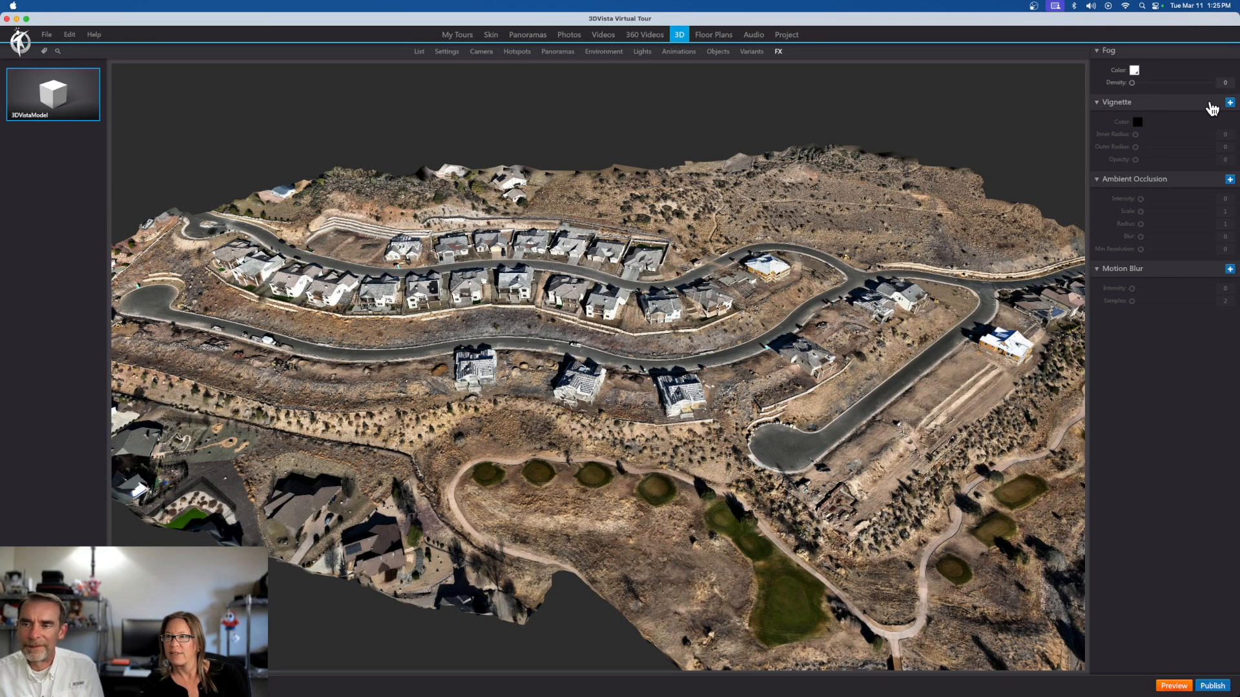
click(1229, 182)
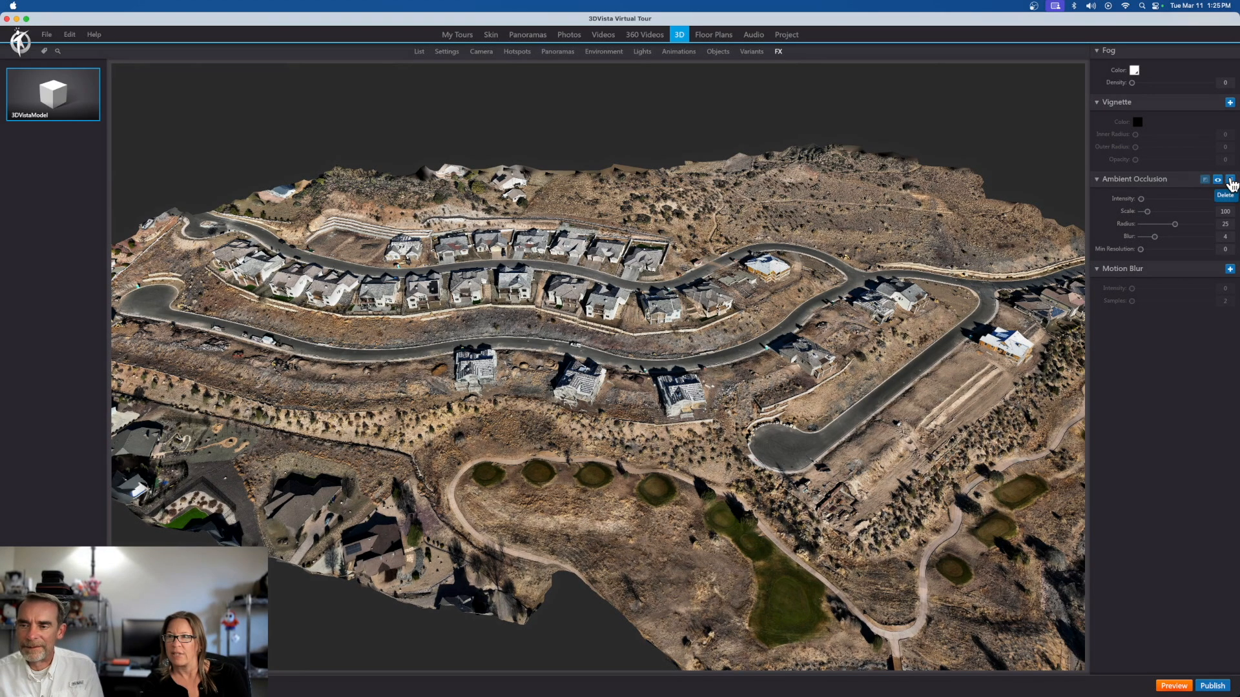
click(1230, 180)
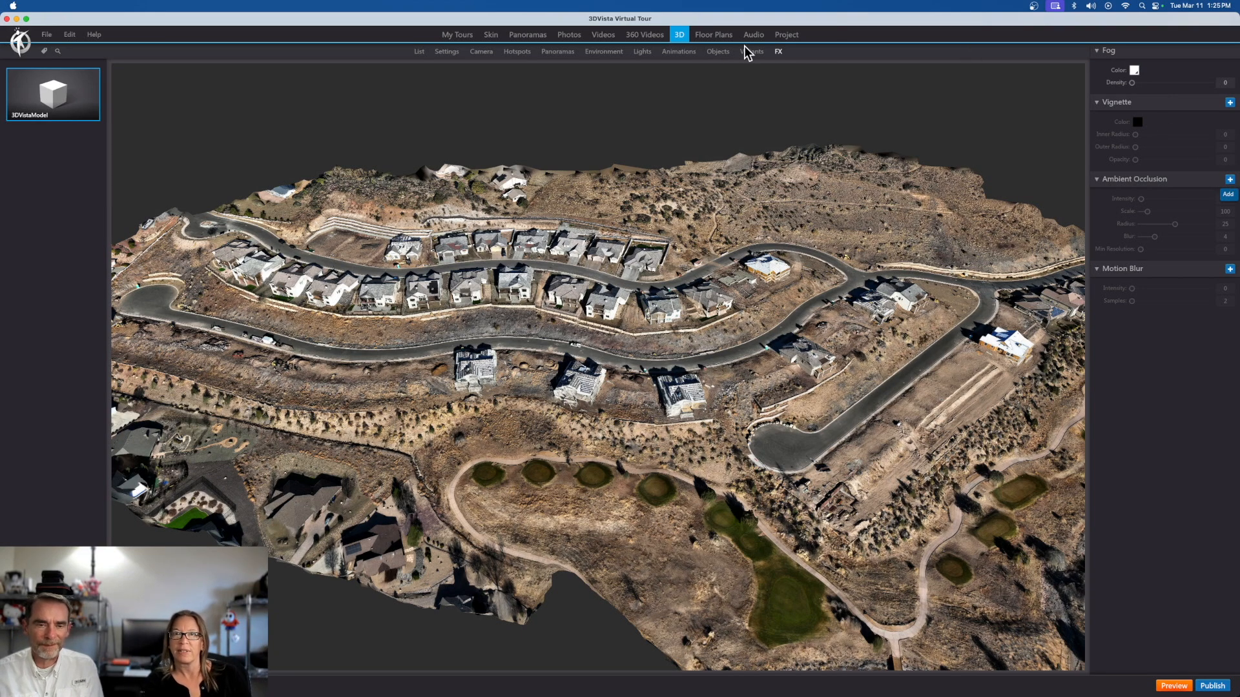
Enable Auto Play sequentially to show the dependent animation options, and disable it again.
click(679, 52)
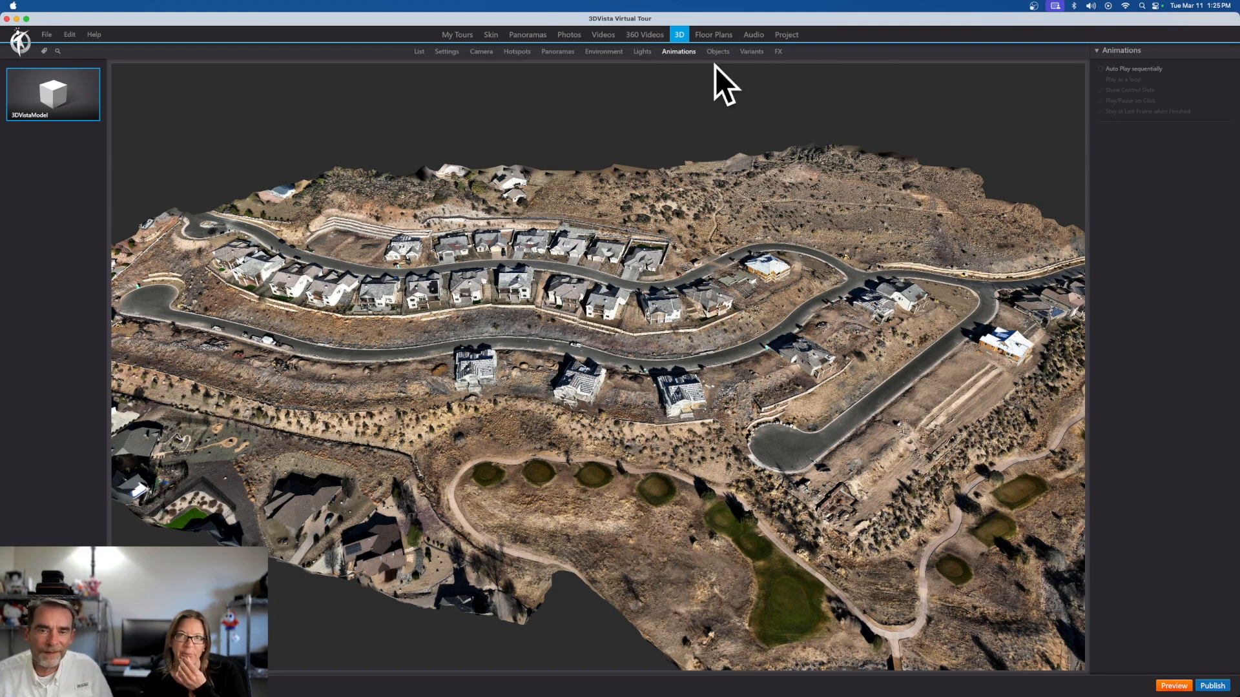
click(1102, 69)
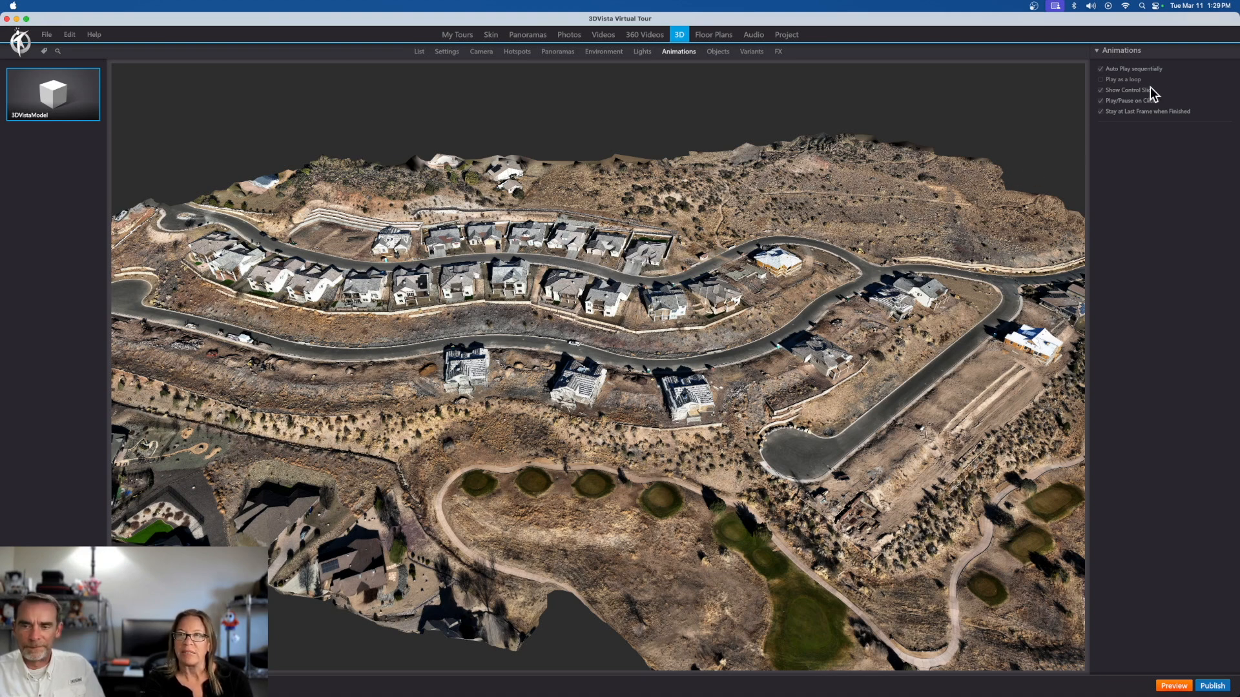
click(1100, 69)
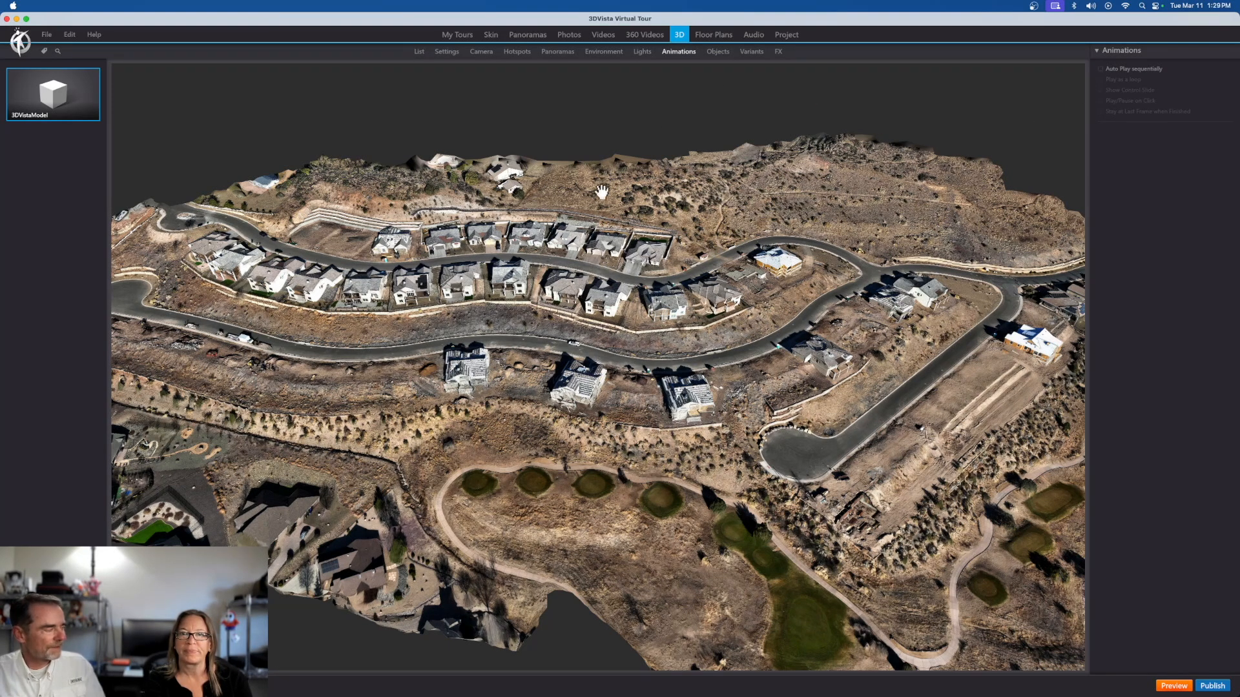
drag(601, 308, 580, 336)
scroll(478, 313, up, 5)
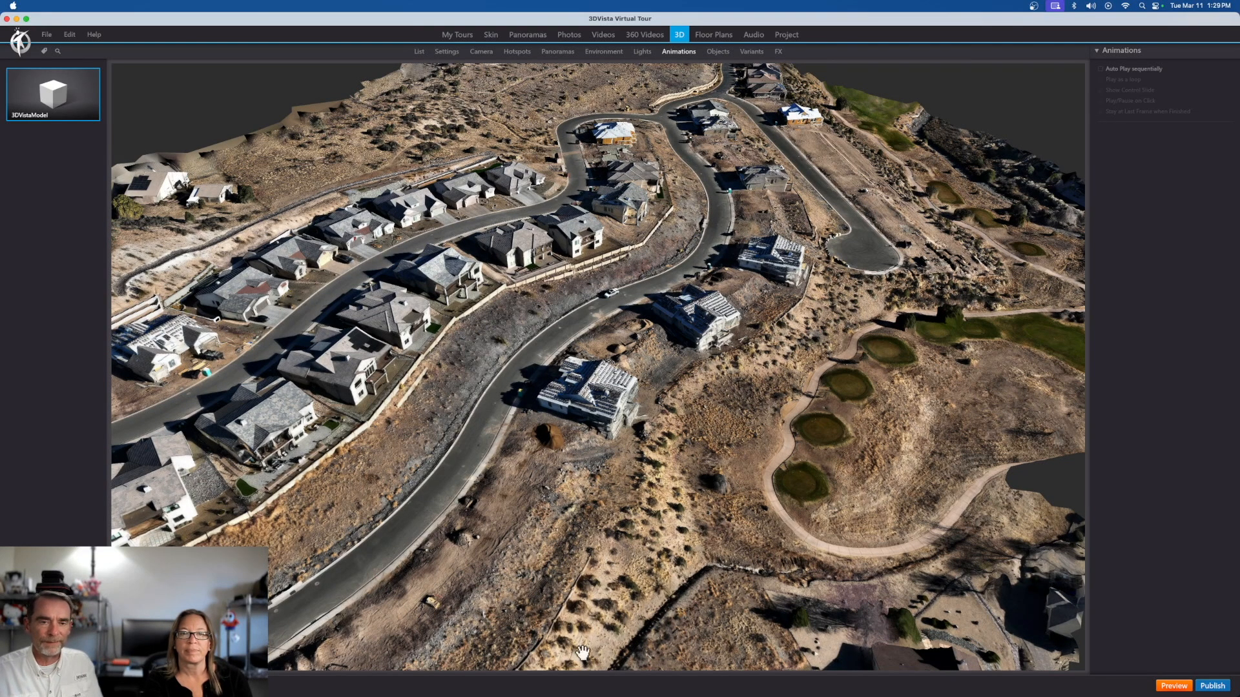
Switch to the 3dvista.com home page in Chrome, try a hotspot on the red car's interactive 3D model, and reload the page.
mouse_move(581, 694)
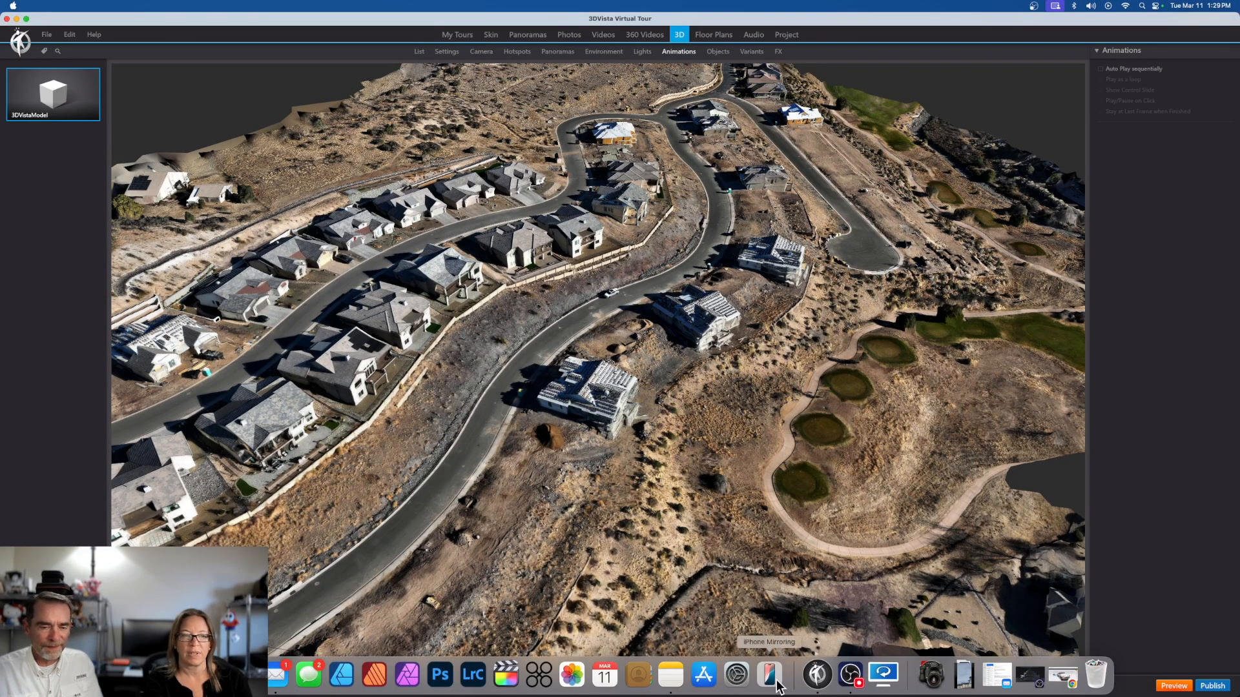
click(1063, 676)
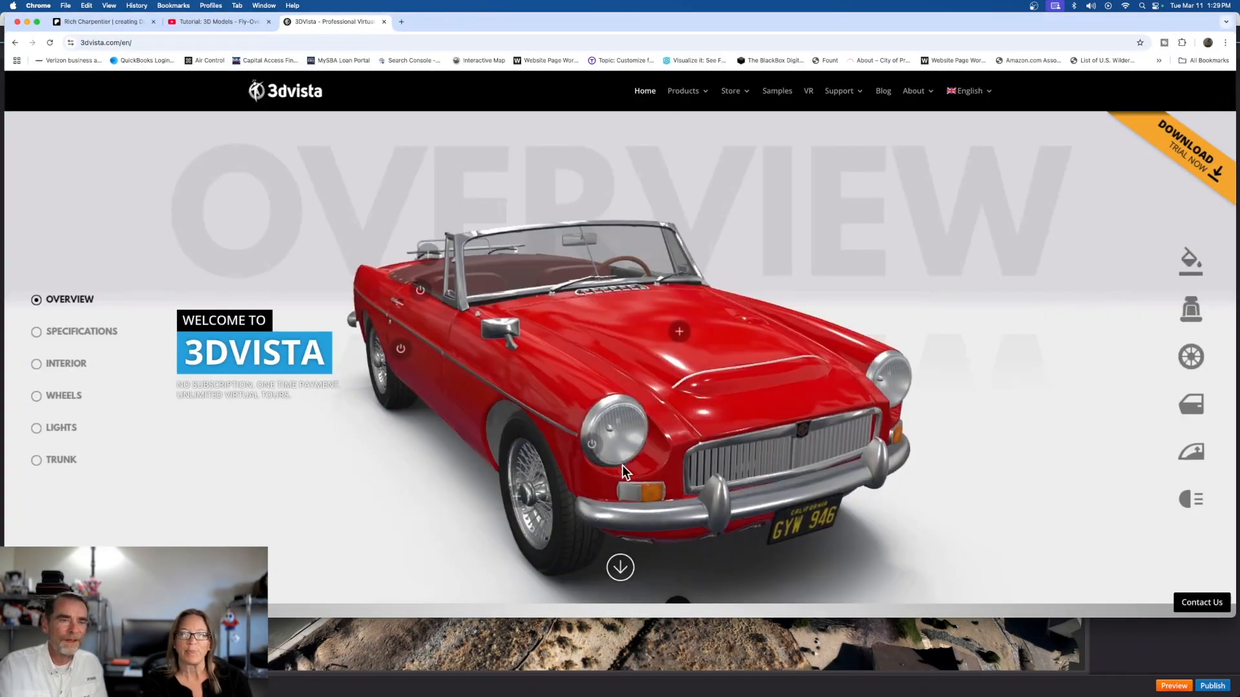
click(400, 349)
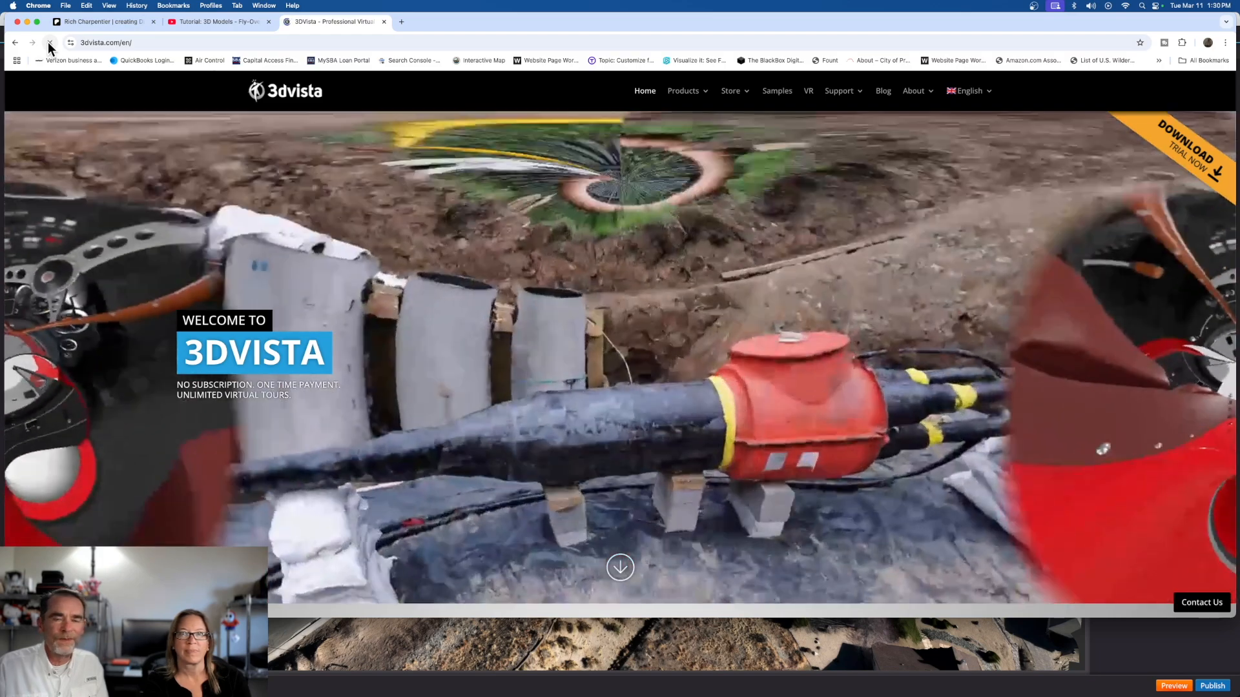
click(49, 42)
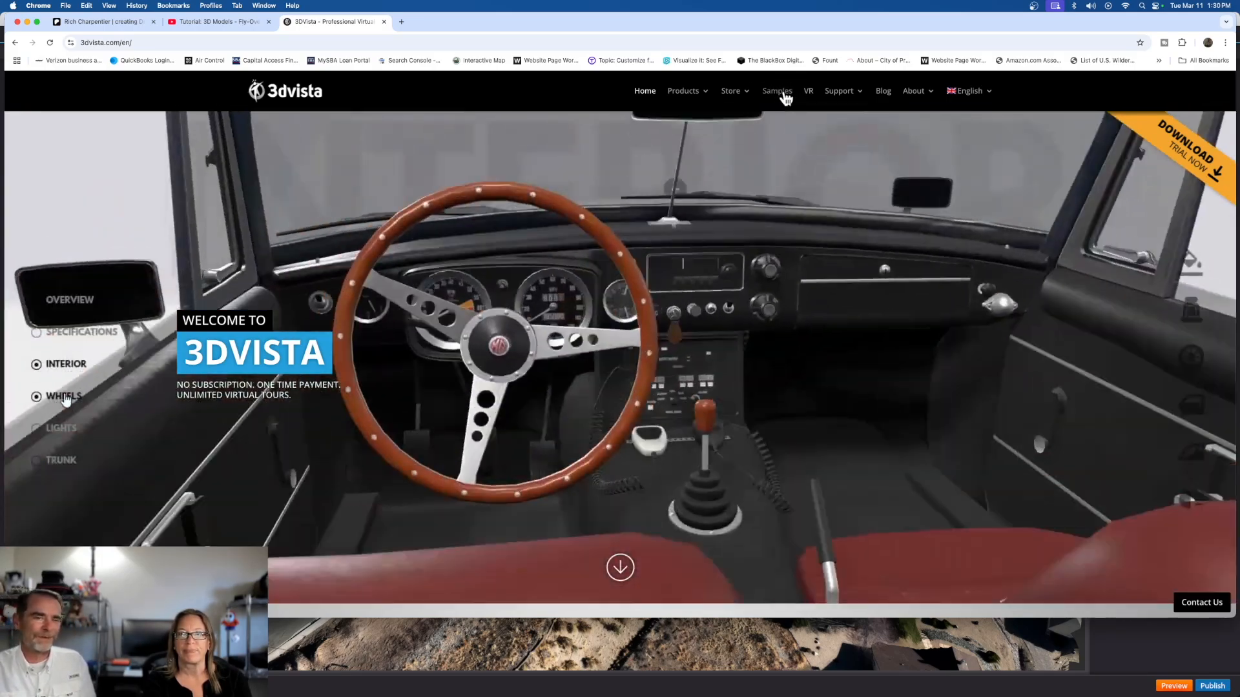
Open the 3DVista website's Samples page, and leave Chrome to return to the 3DVista Virtual Tour project.
click(783, 94)
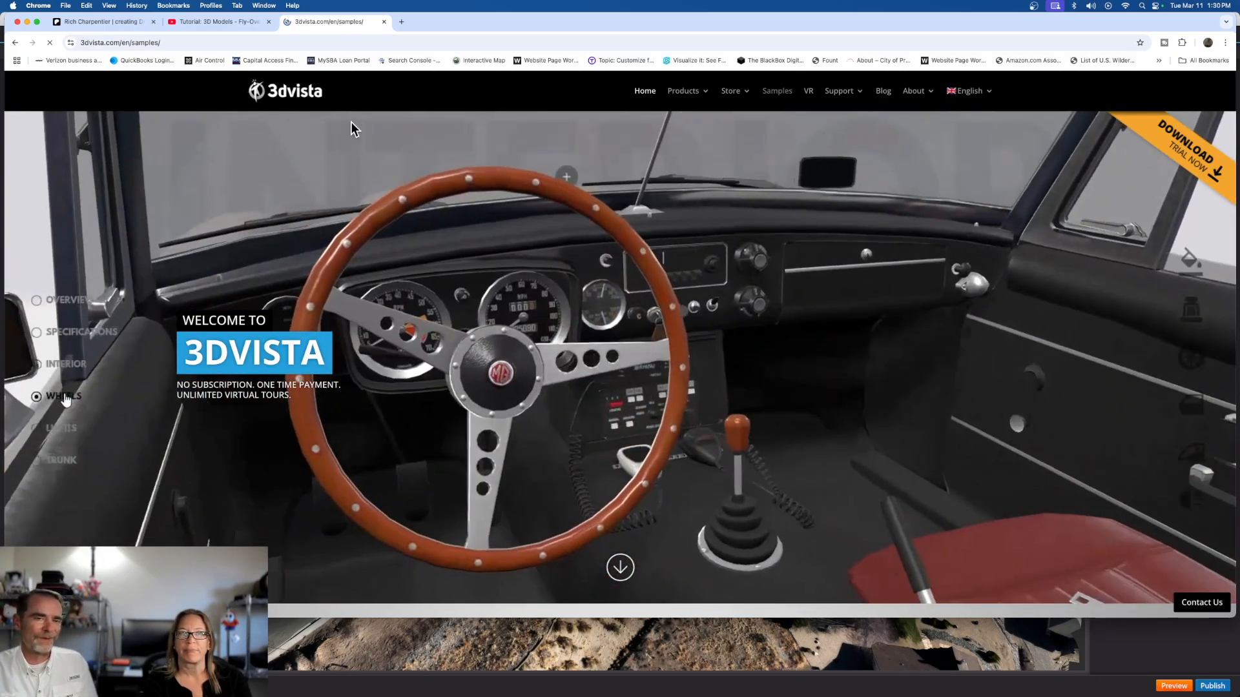
key(super+2)
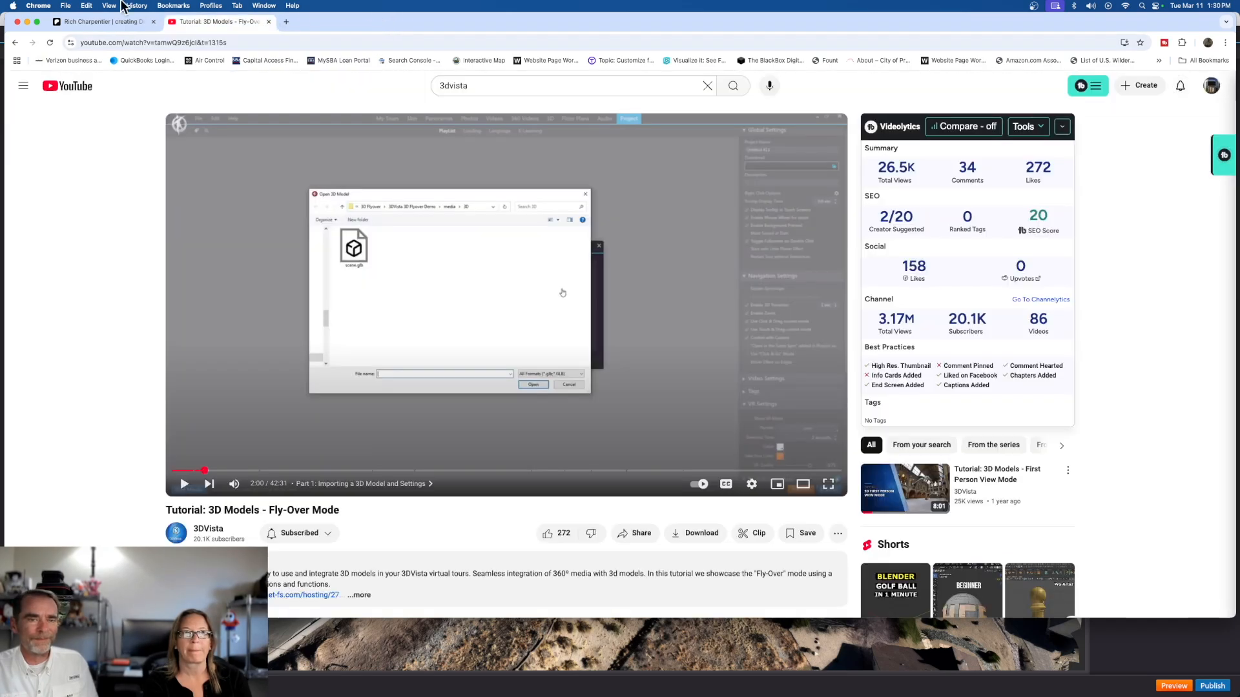
click(26, 21)
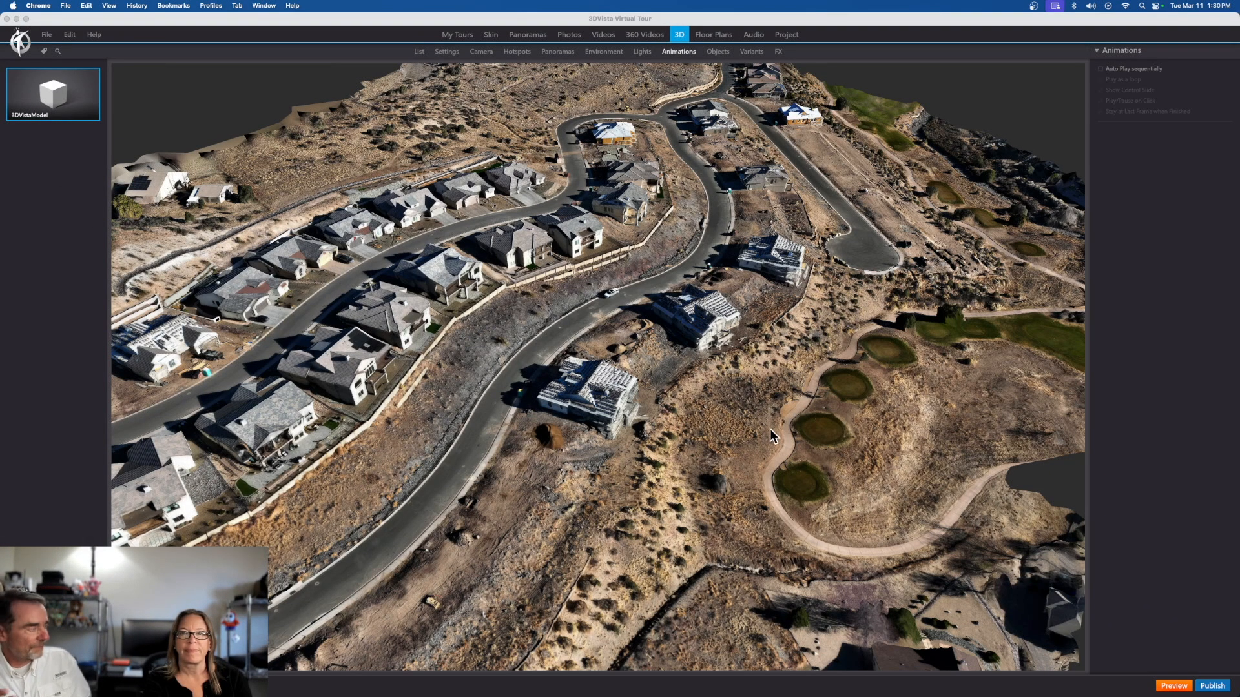
Examine the neighbourhood model from several angles, closing in on the houses and the construction equipment along the lower road.
click(708, 433)
drag(672, 462, 581, 416)
drag(716, 401, 565, 424)
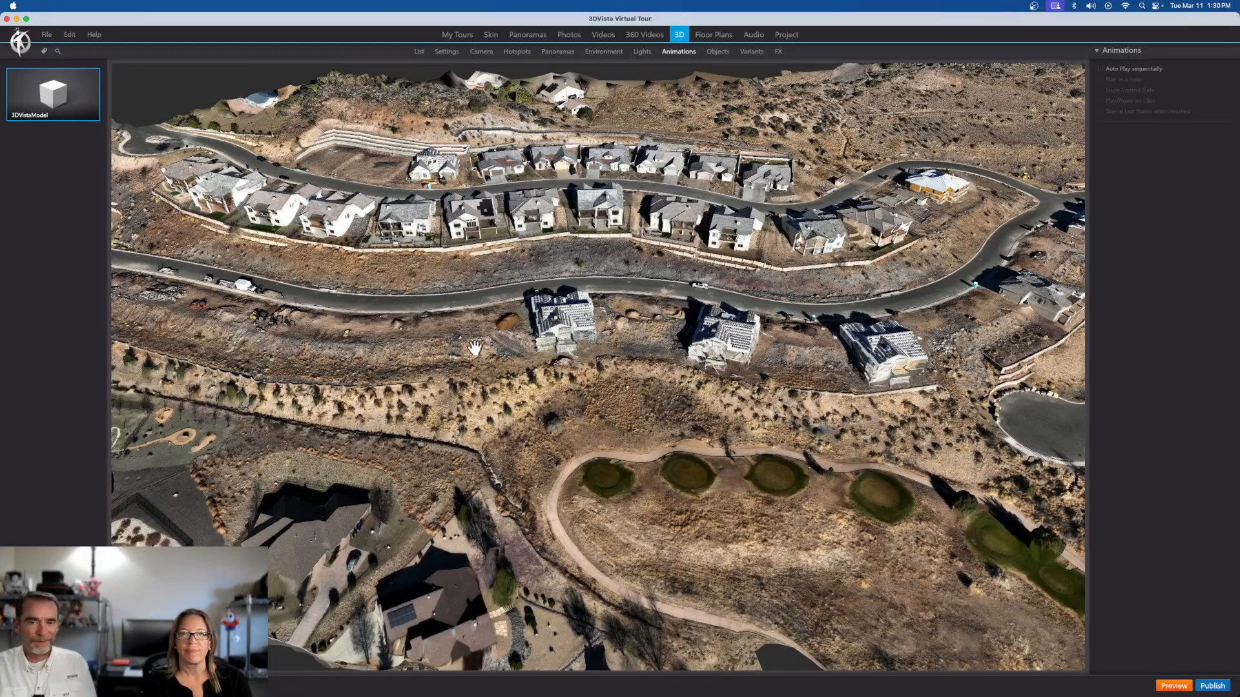
drag(468, 340, 511, 415)
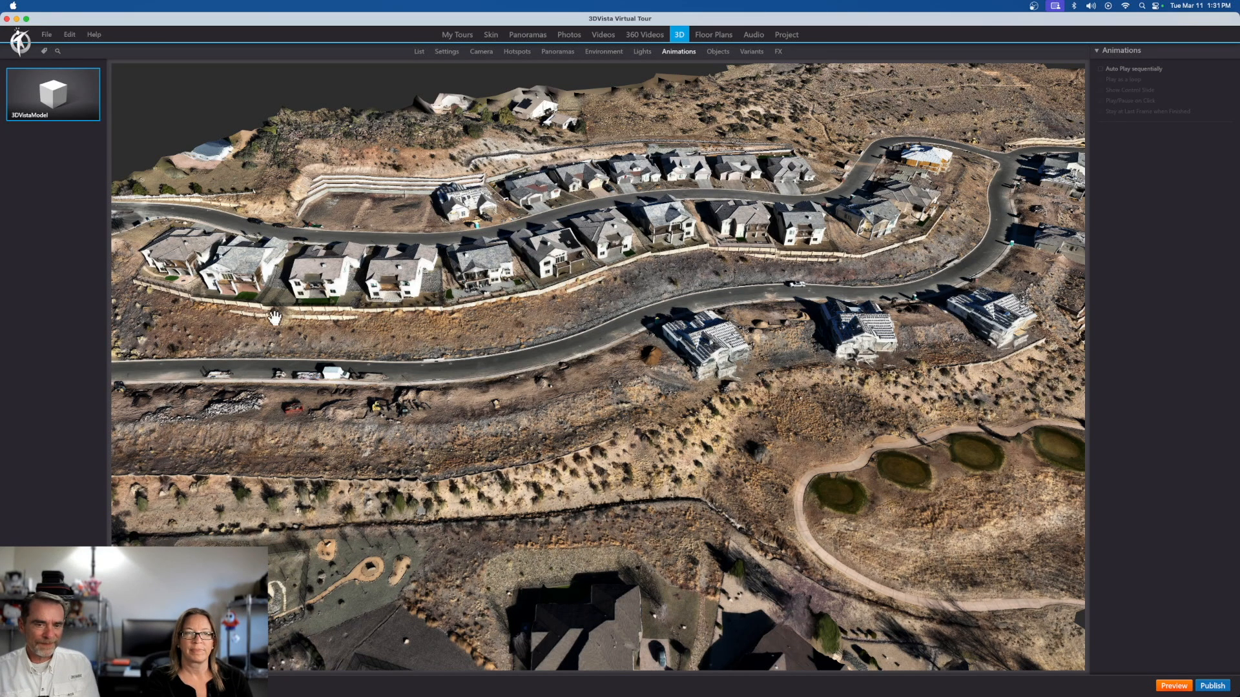
scroll(275, 317, up, 3)
drag(275, 318, 542, 392)
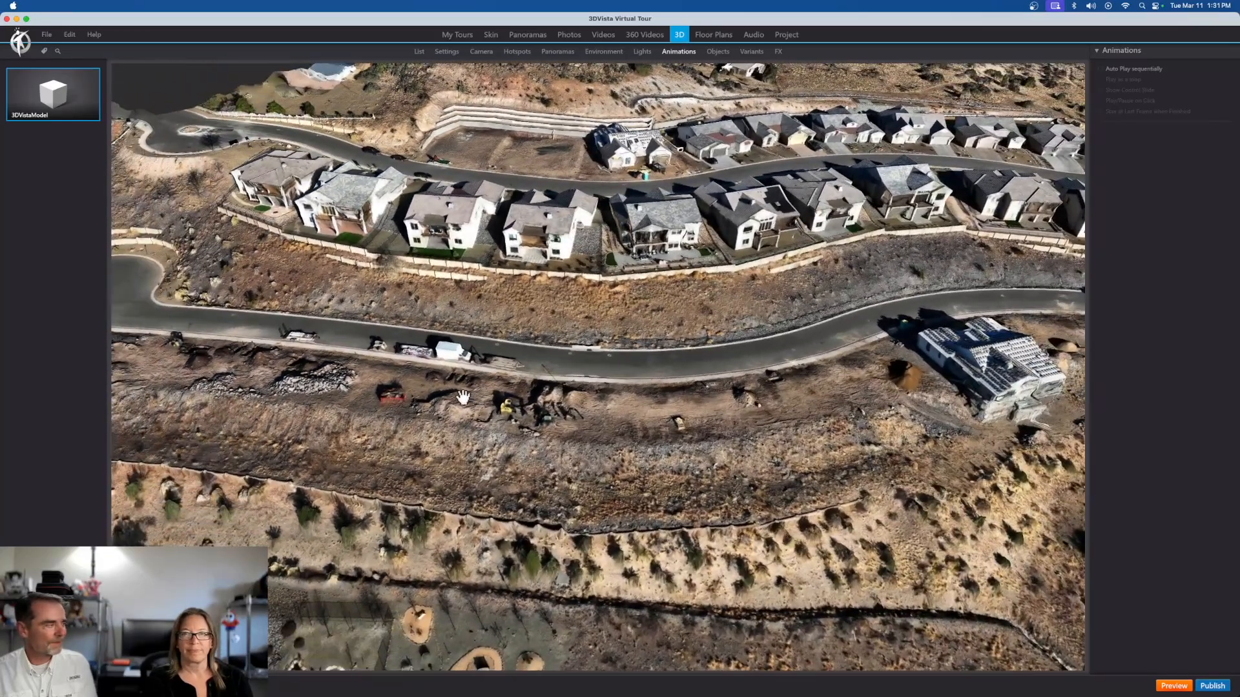